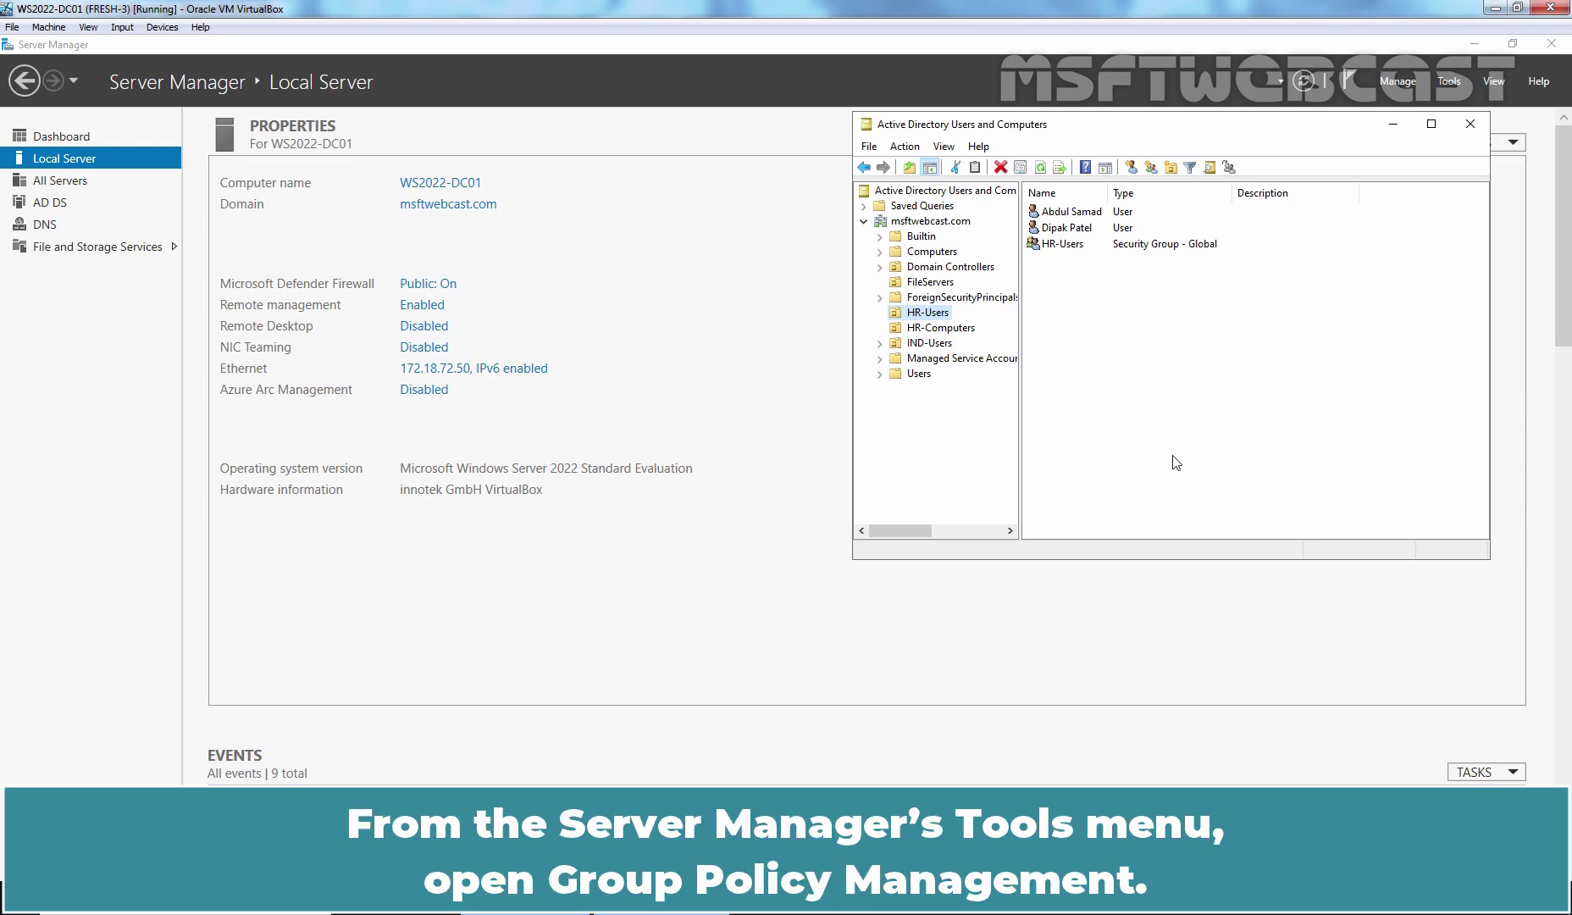
Launch Group Policy Management from Server Manager's Tools menu and maximize it
click(811, 358)
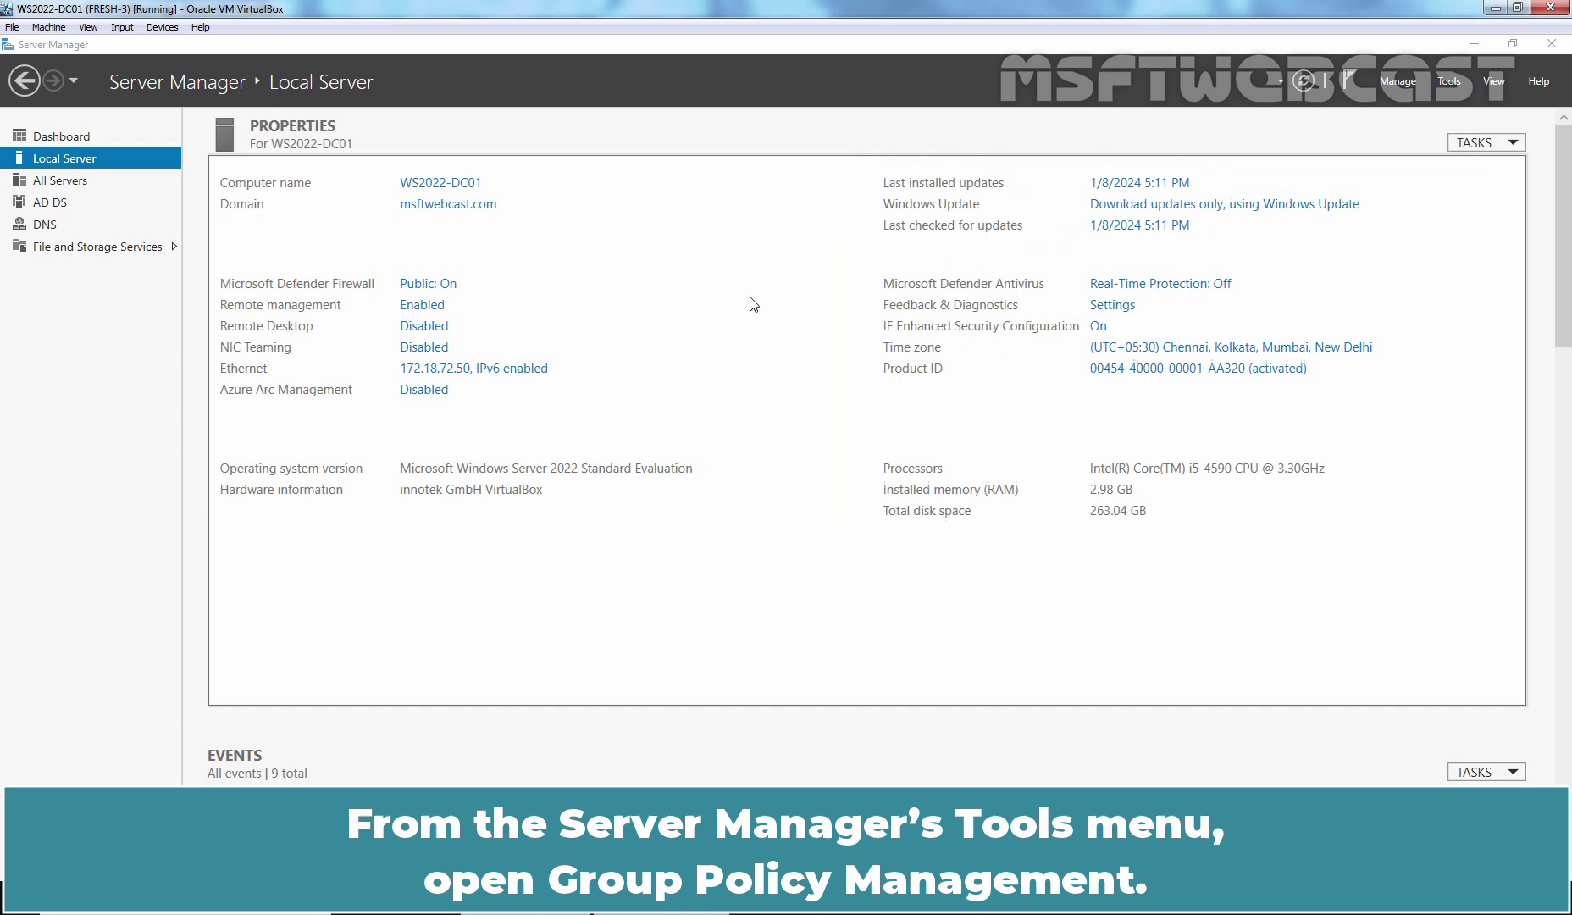
click(1449, 81)
click(1394, 327)
click(723, 440)
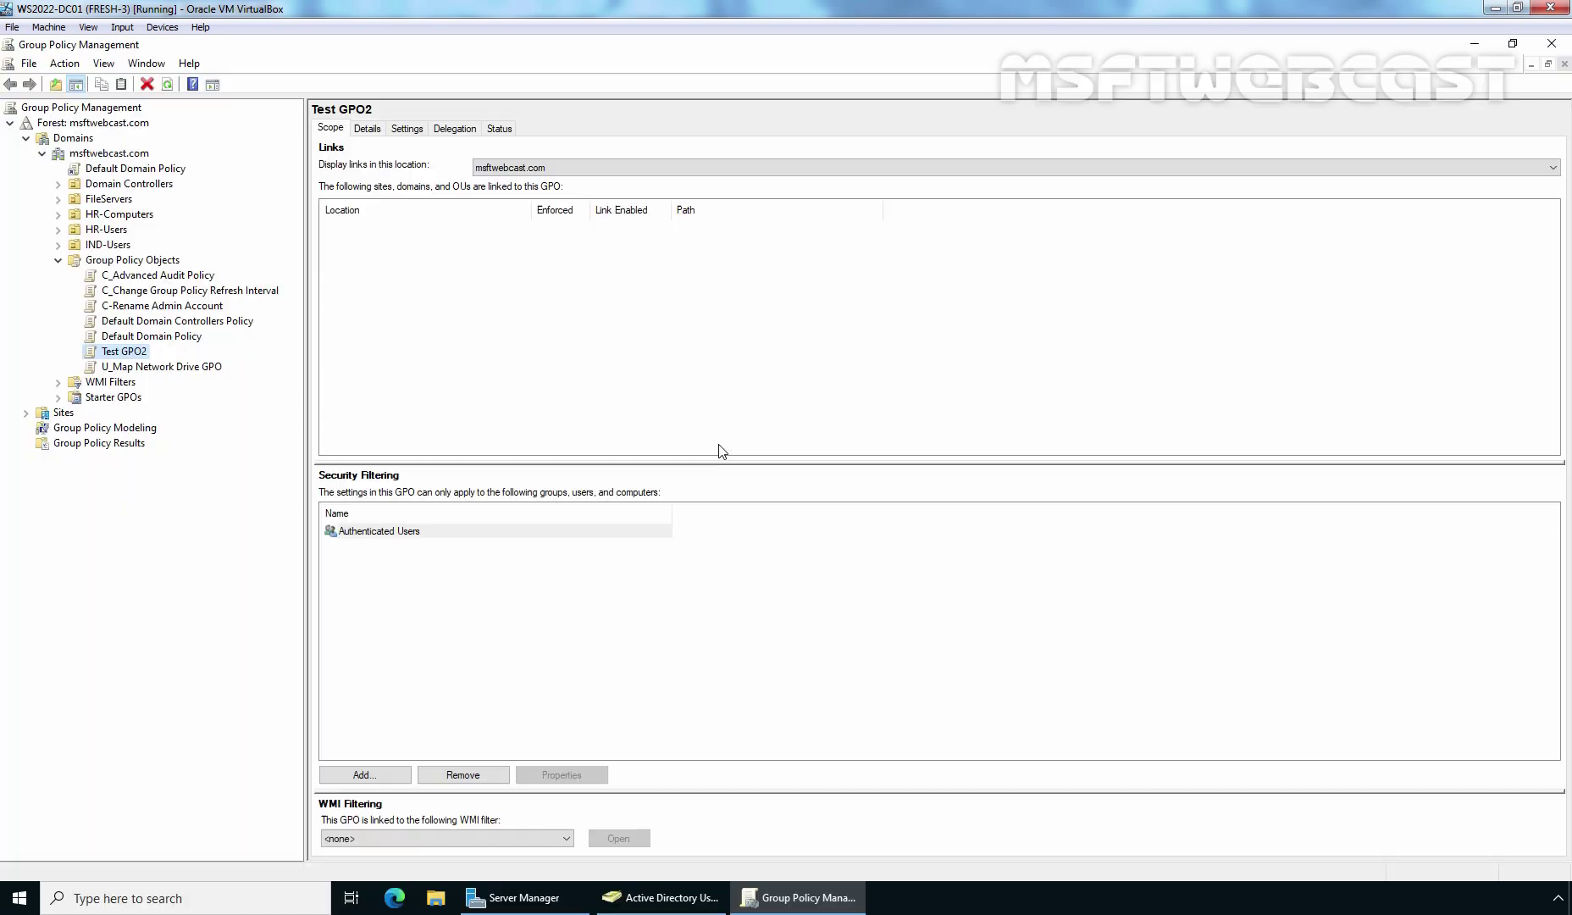
Create a new GPO named 'C_File and Folder Audit Policy' under Group Policy Objects
click(134, 261)
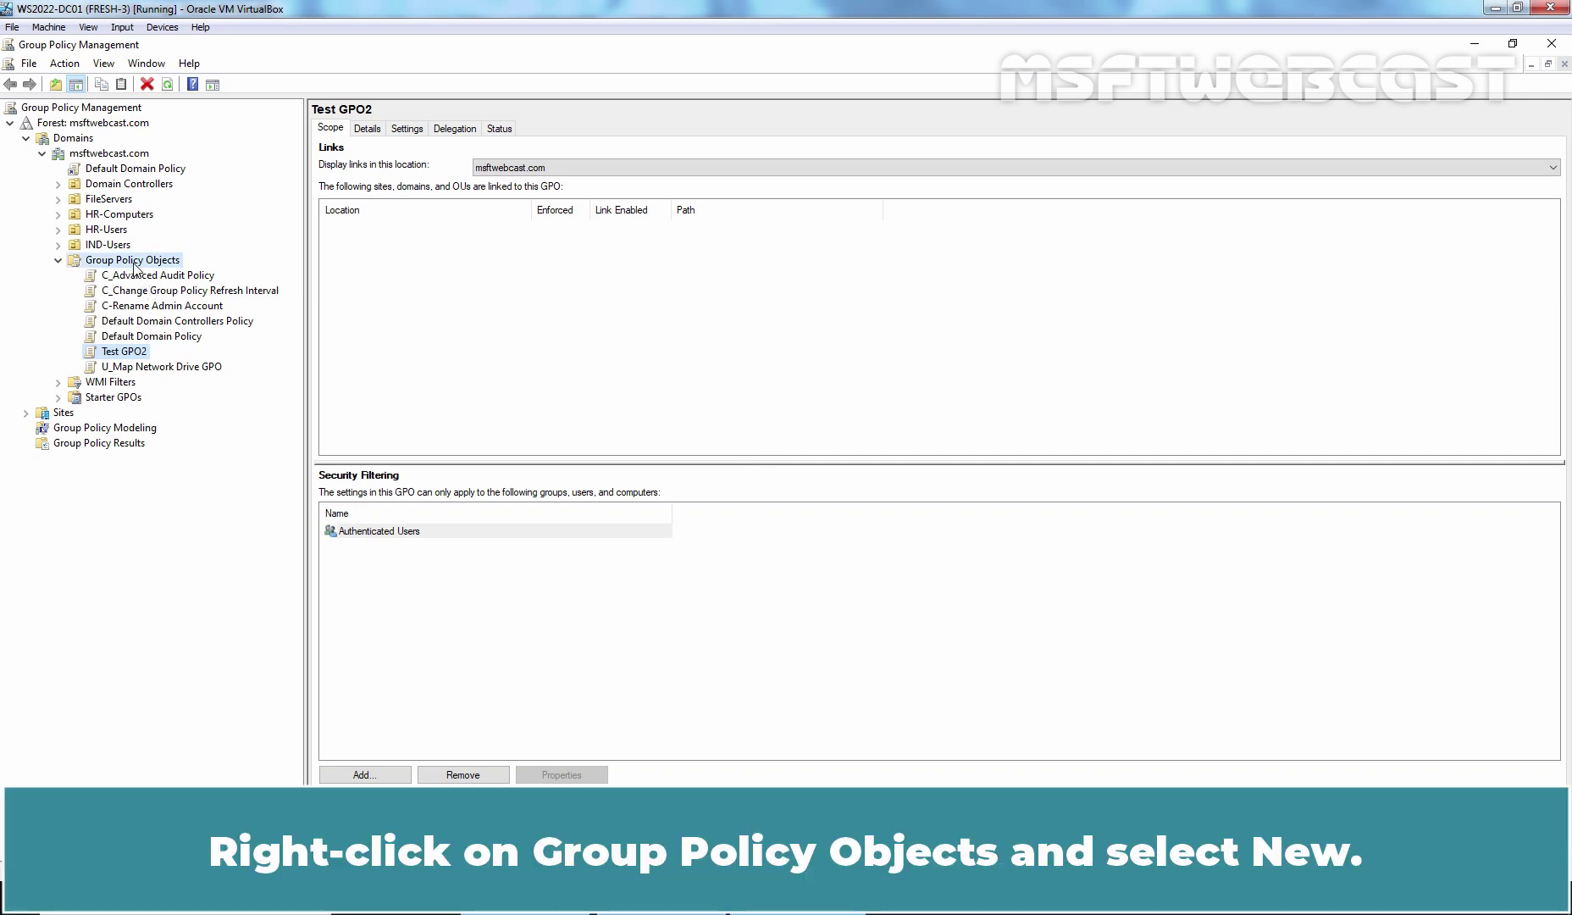
right_click(134, 261)
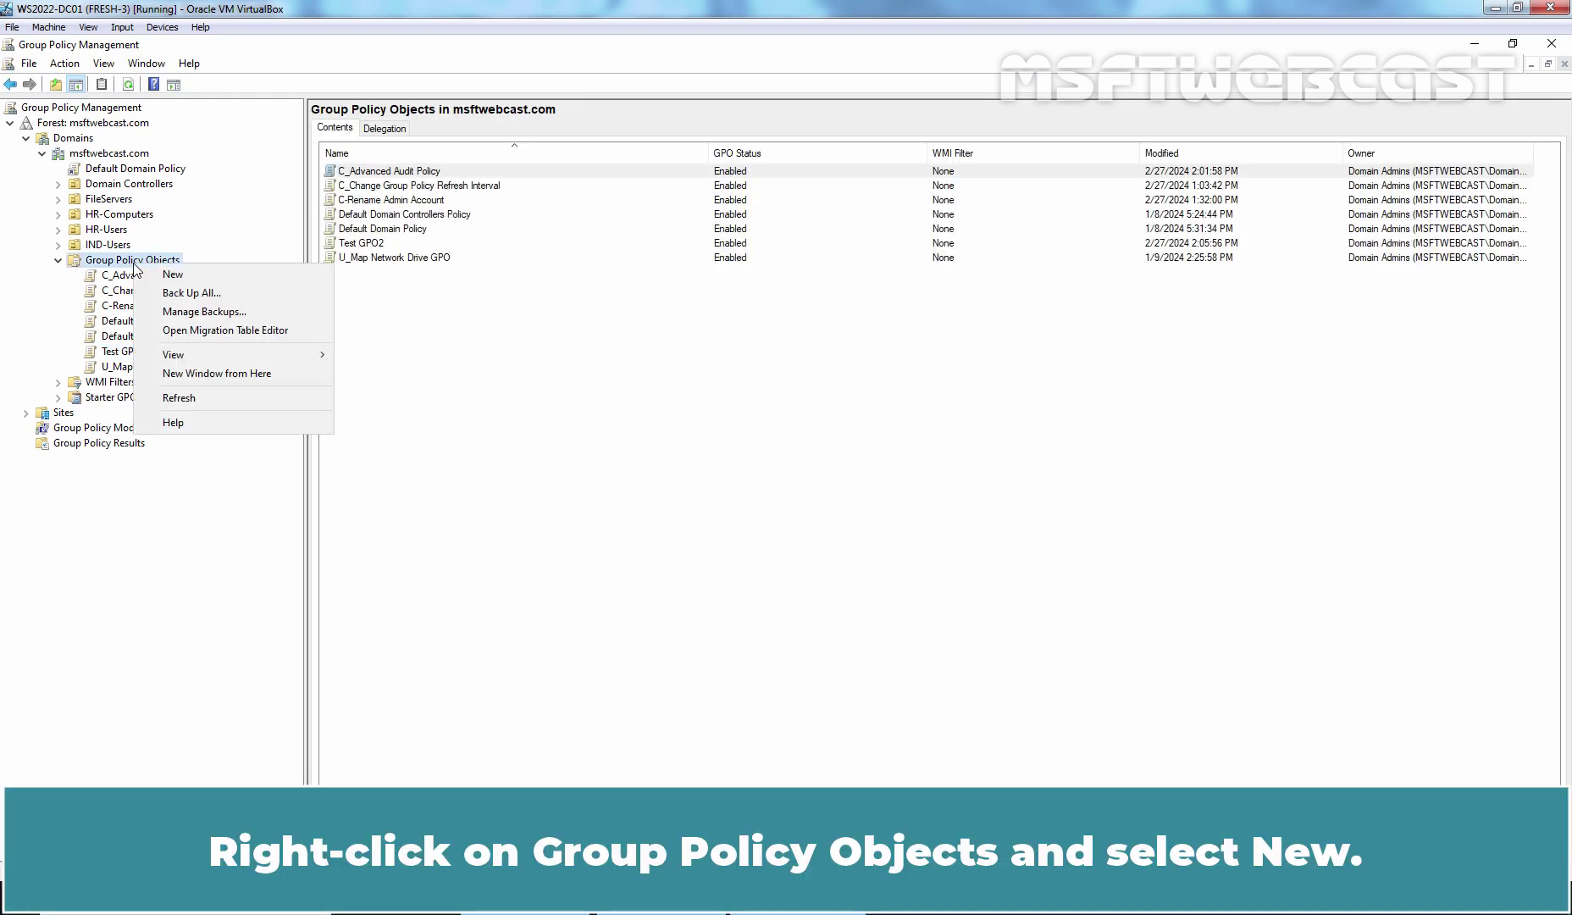
click(211, 281)
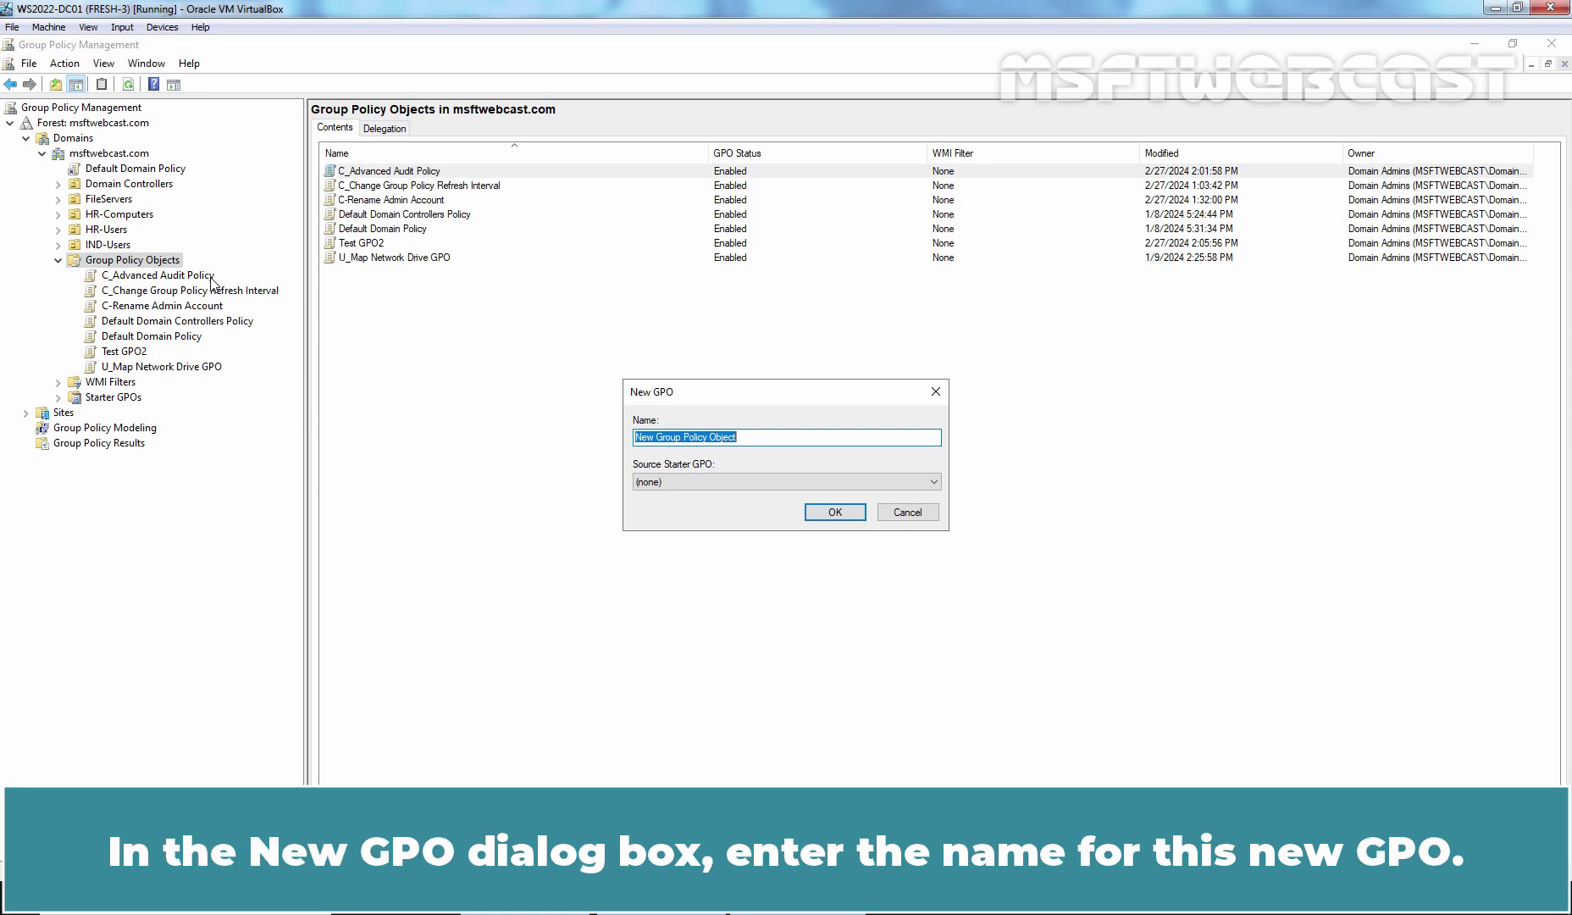
text(C_File and Folde)
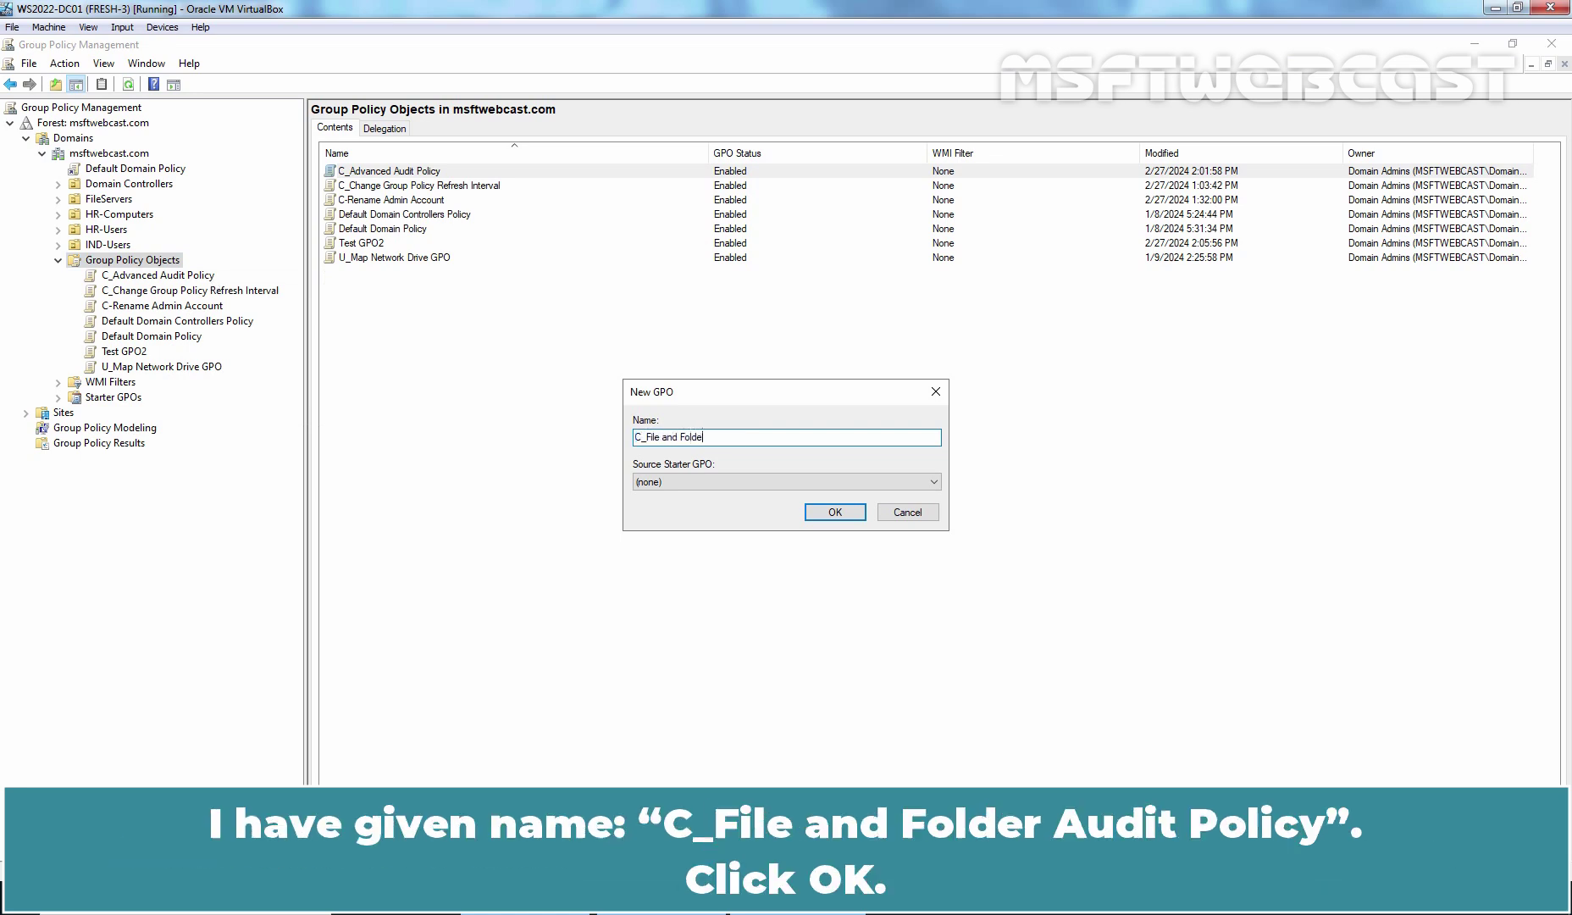
text(r Audit Policy)
click(835, 512)
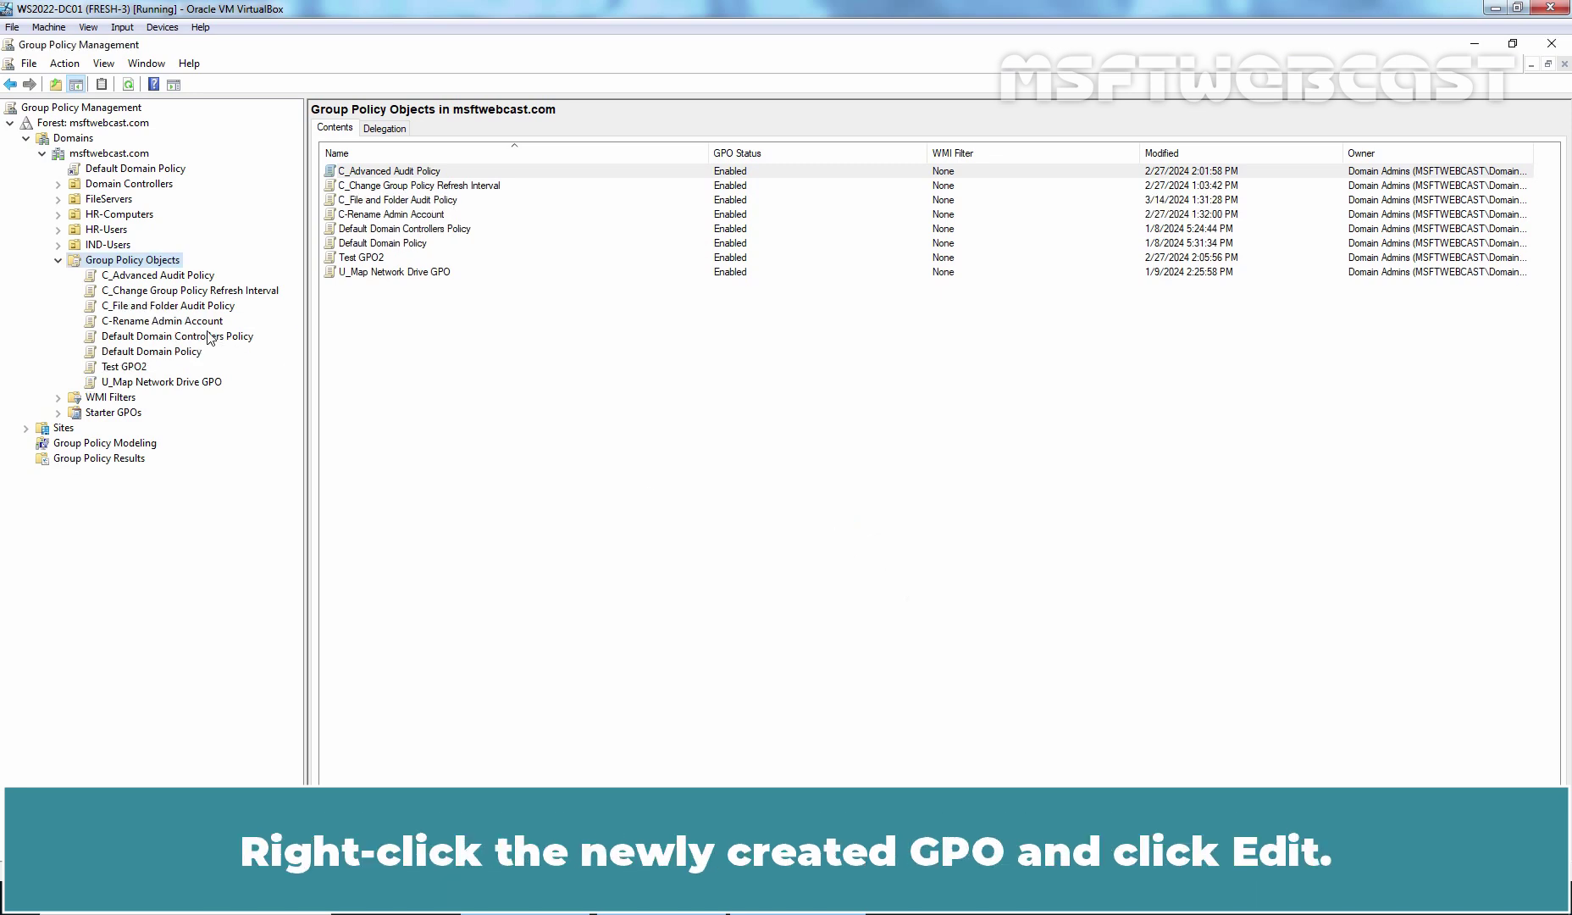
Open C_File and Folder Audit Policy in the Group Policy Management Editor, maximized
click(186, 309)
right_click(186, 309)
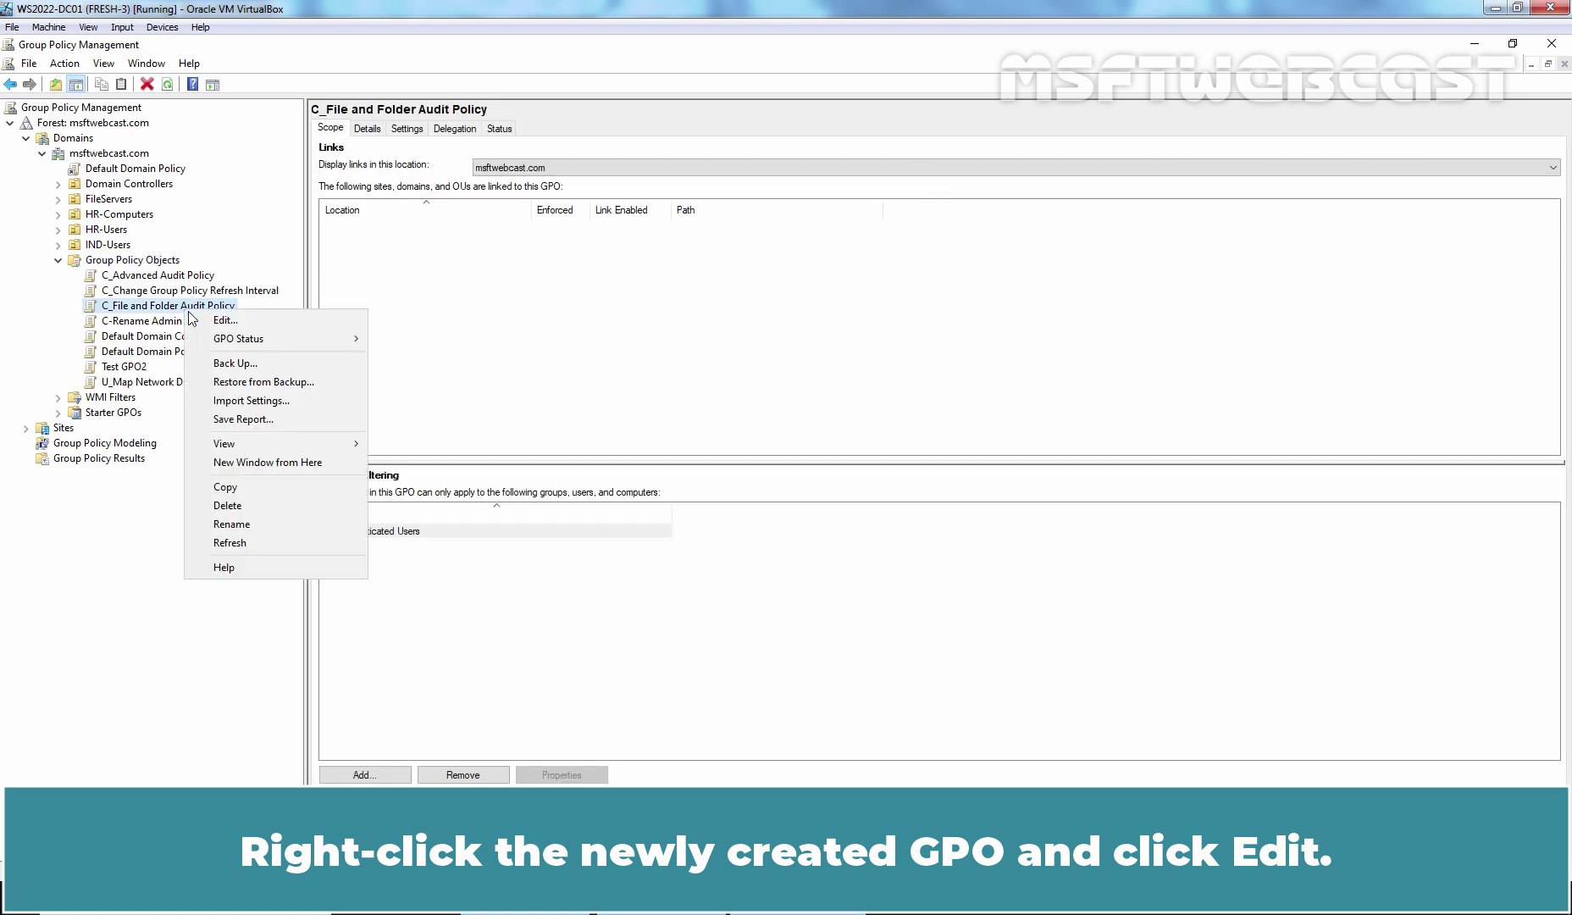
click(239, 325)
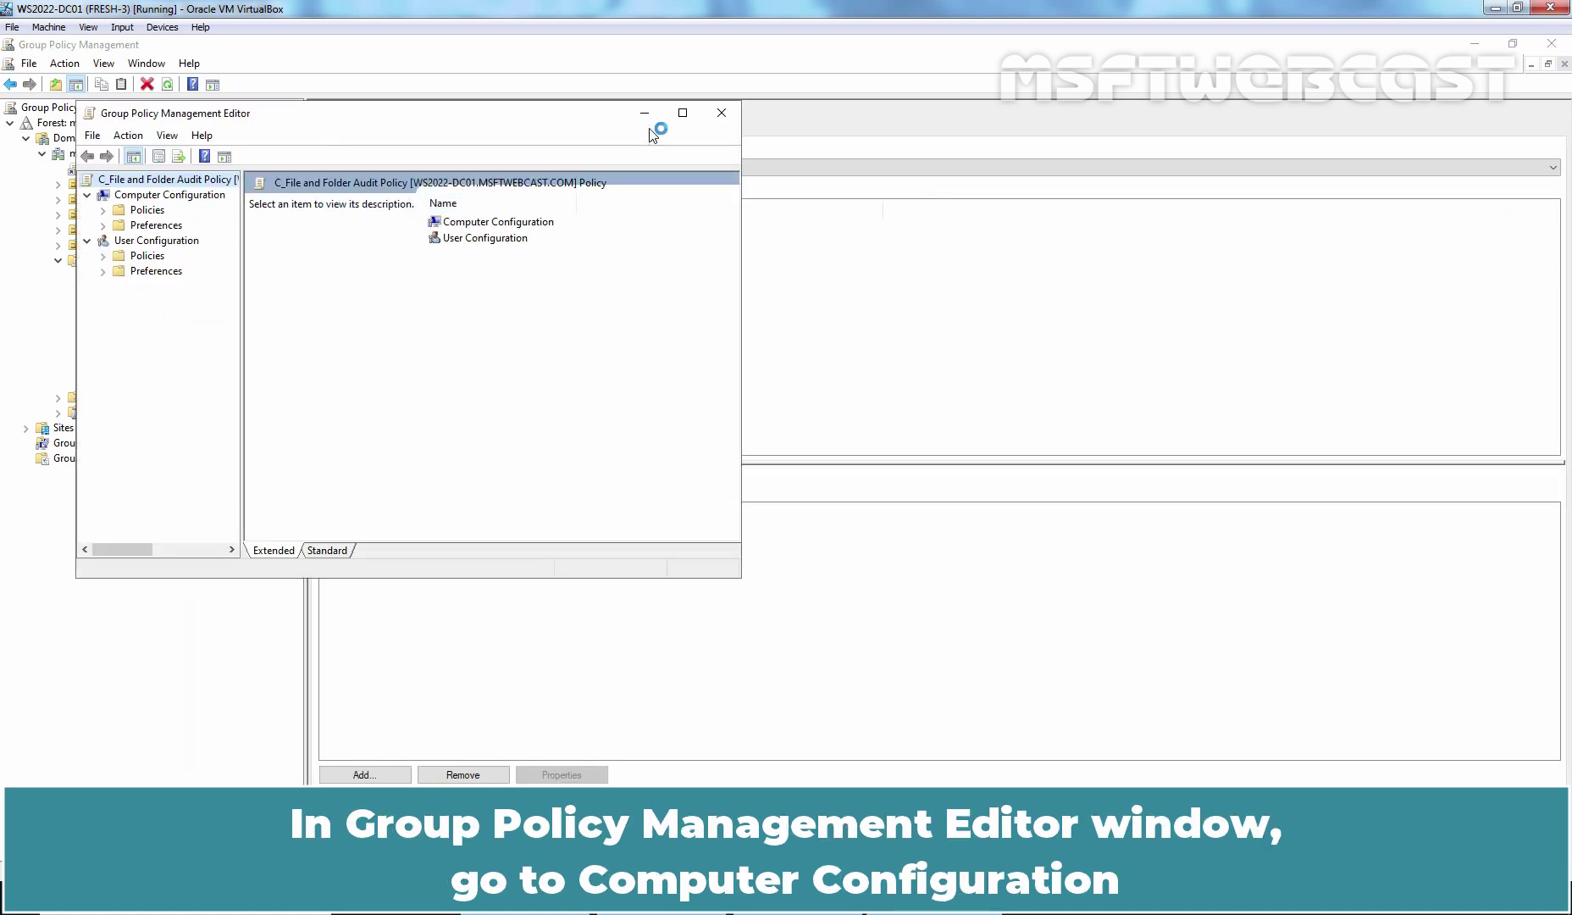
click(682, 114)
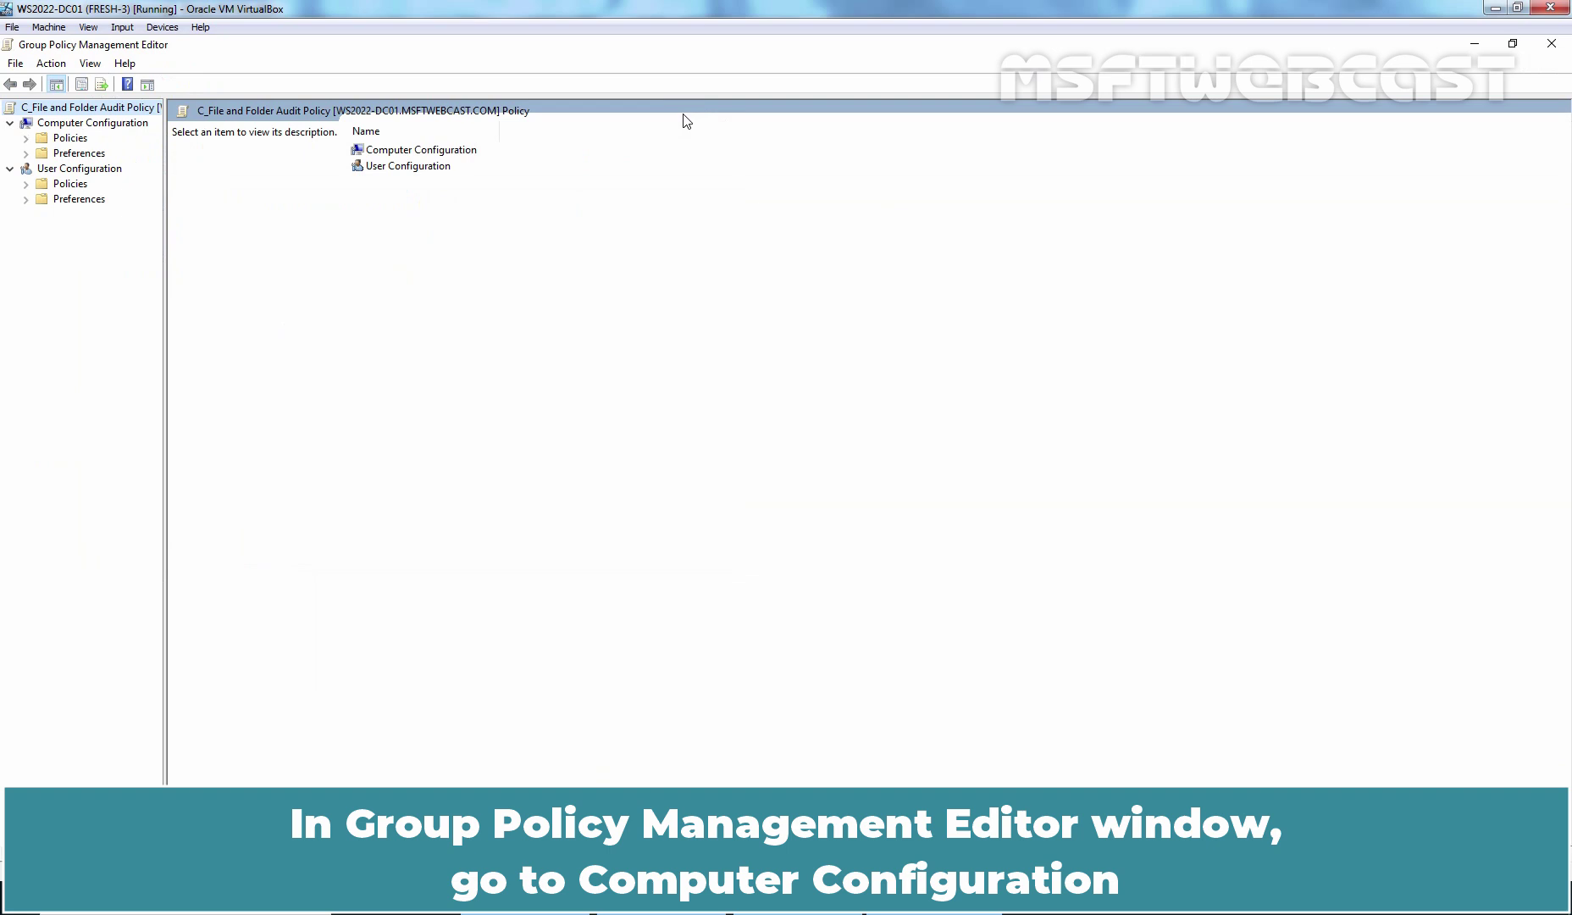
Navigate to Computer Configuration's Advanced Audit Policy Configuration > Audit Policies > Object Access
click(66, 123)
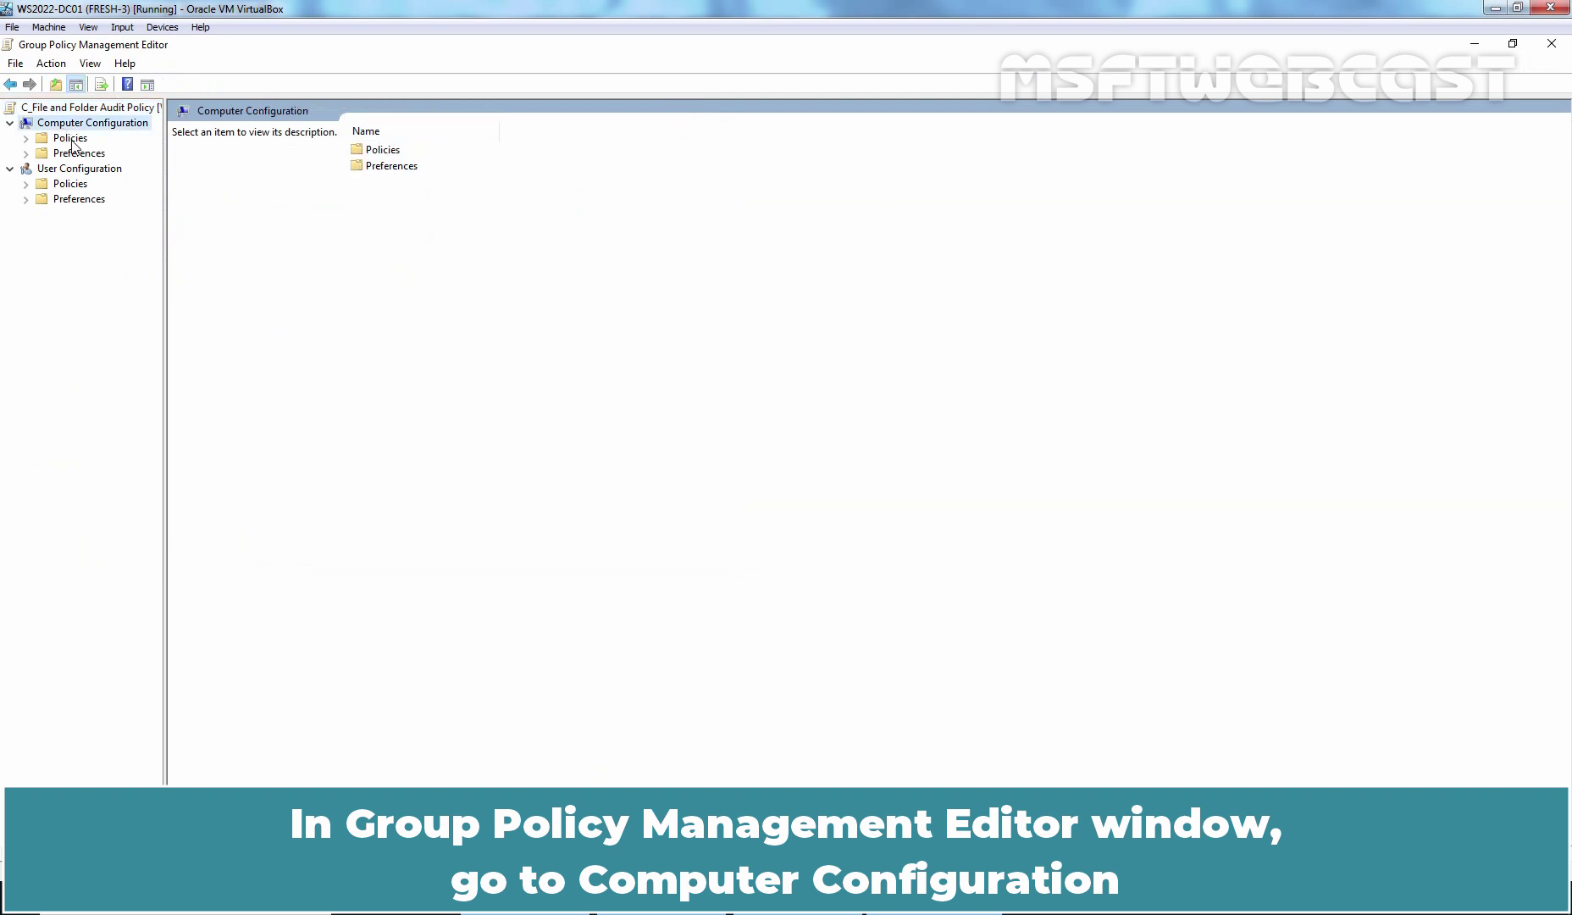
double_click(71, 139)
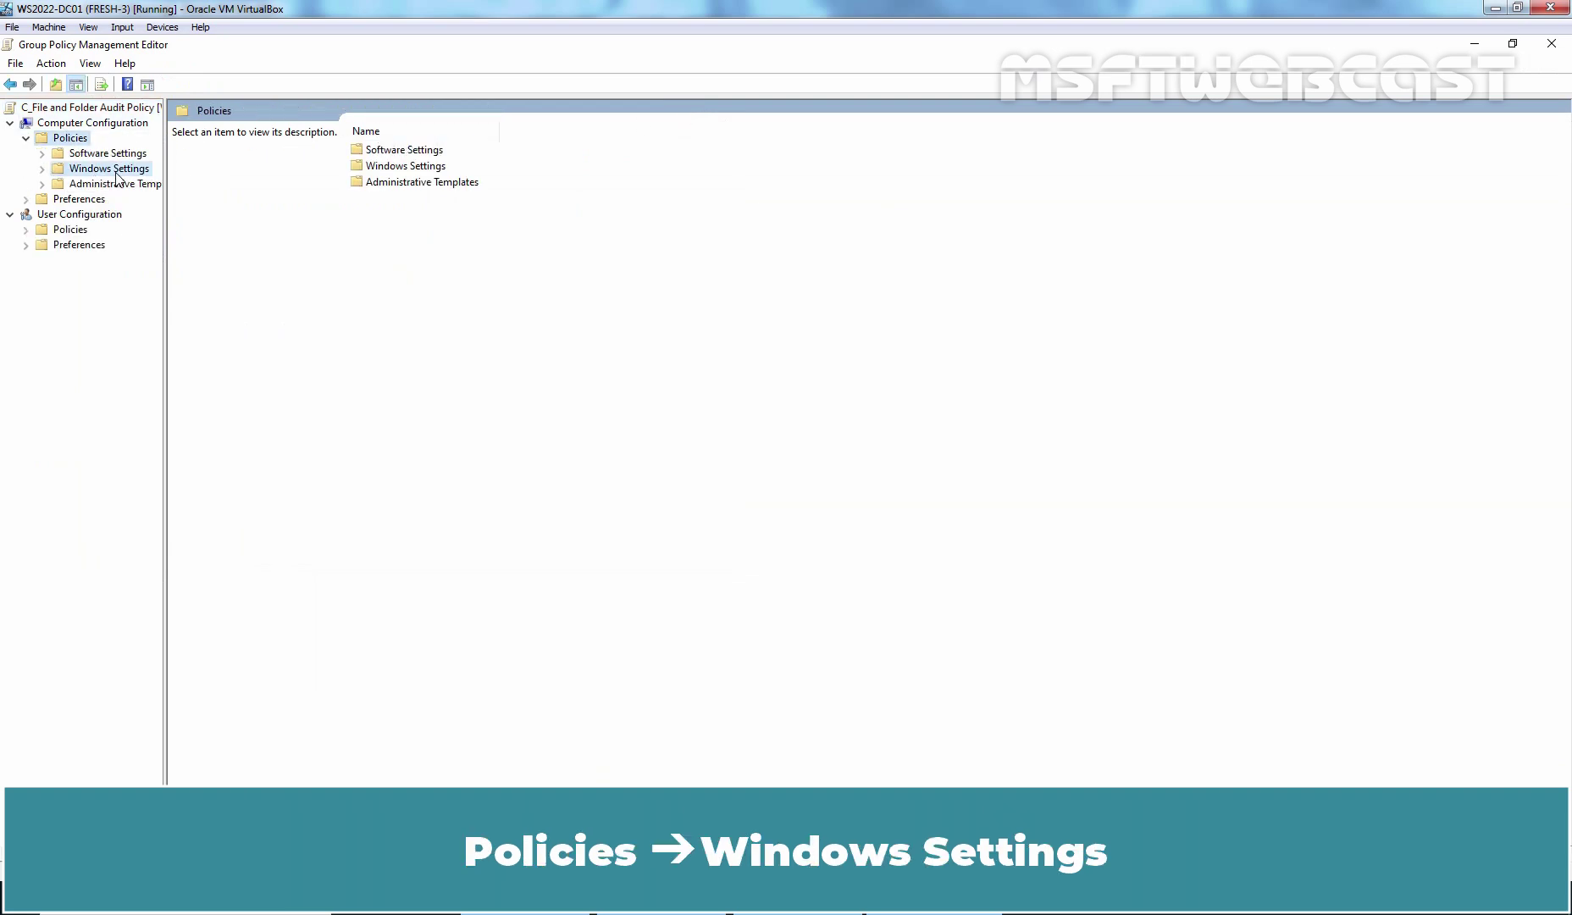
double_click(110, 168)
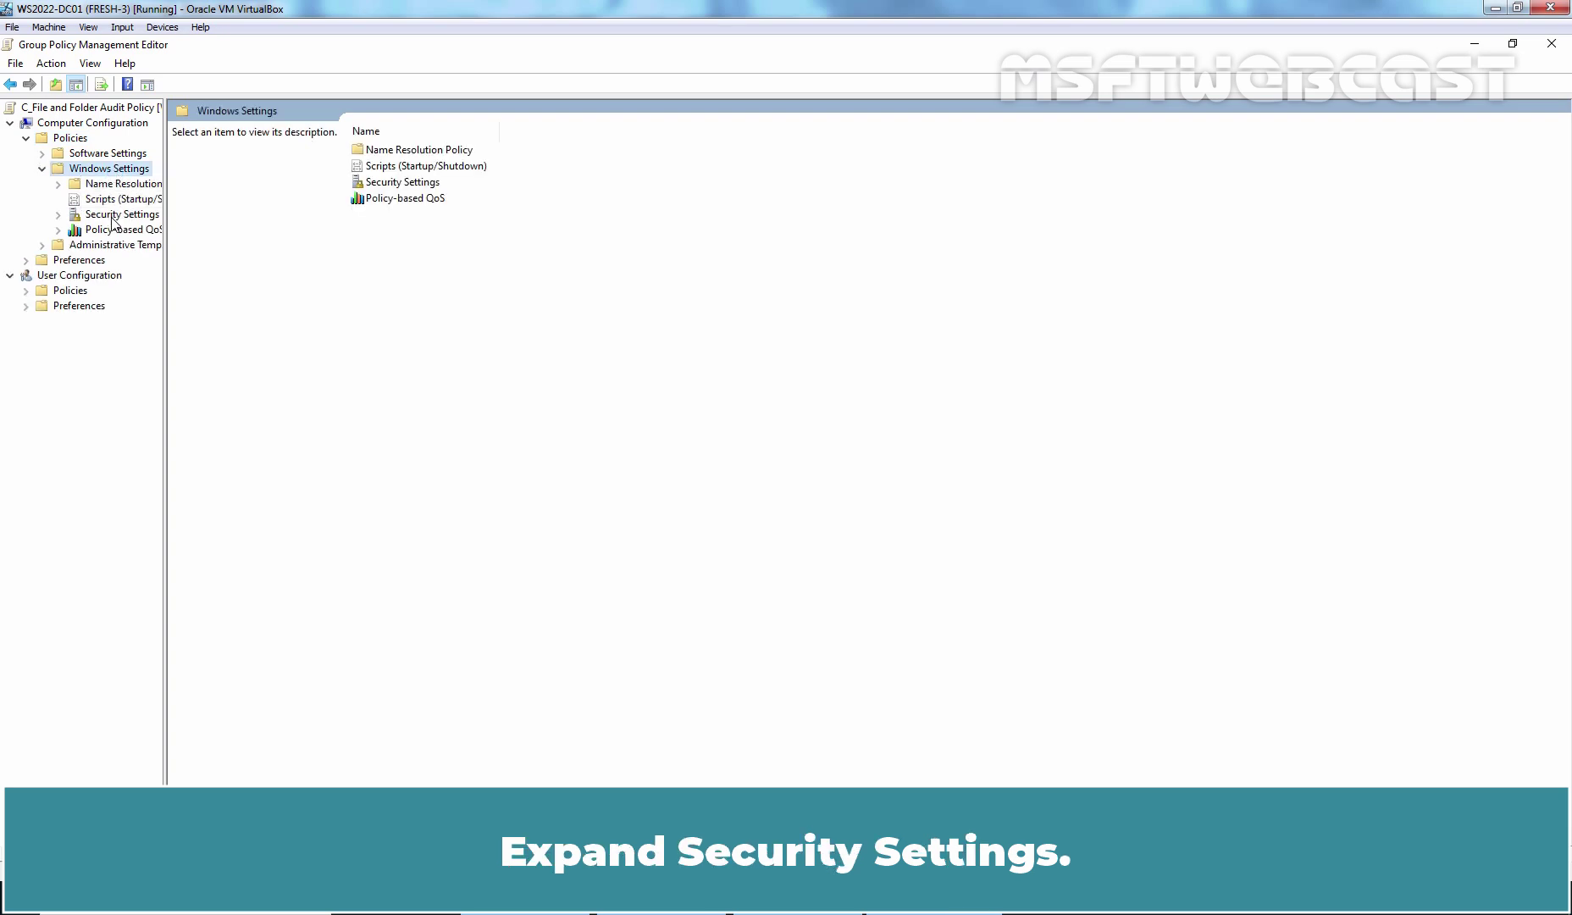
double_click(112, 216)
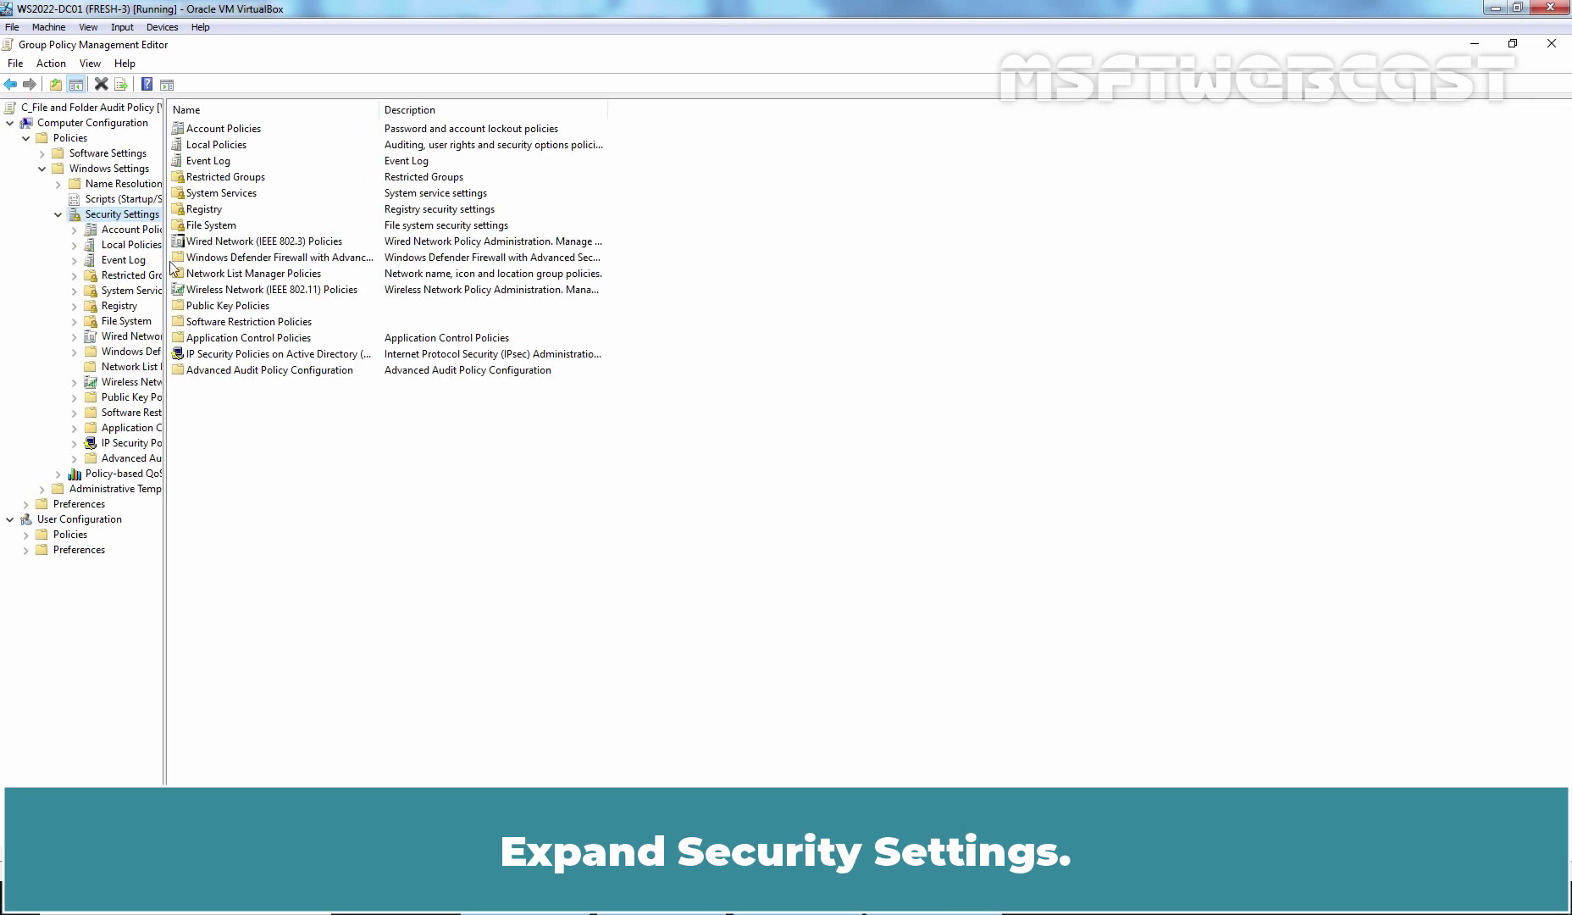
drag(171, 266, 422, 263)
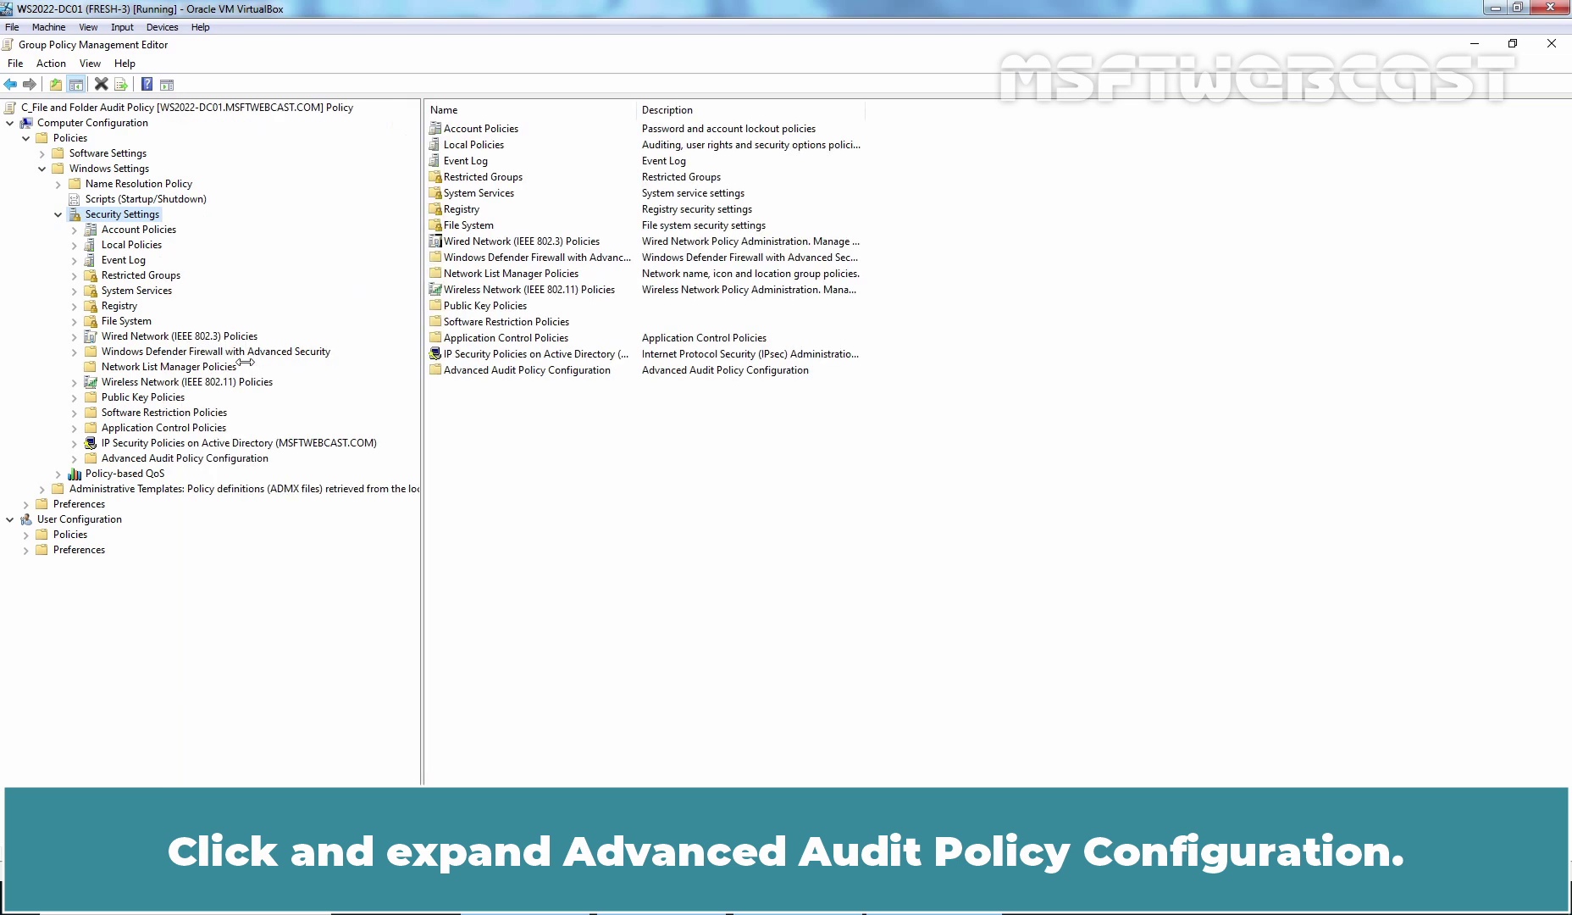
double_click(127, 460)
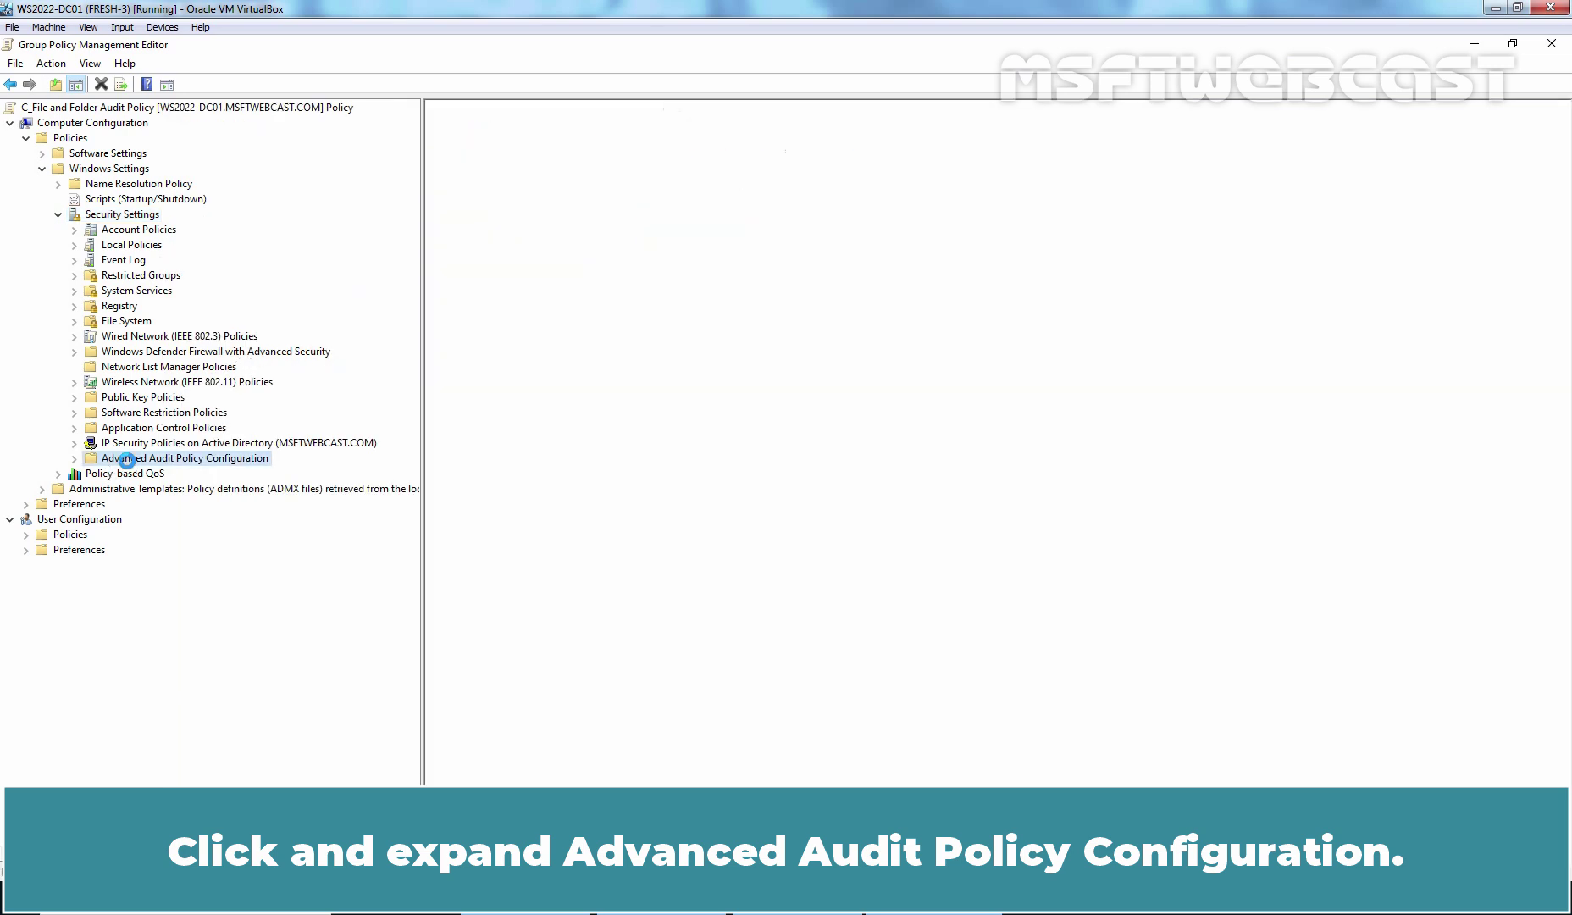
double_click(142, 477)
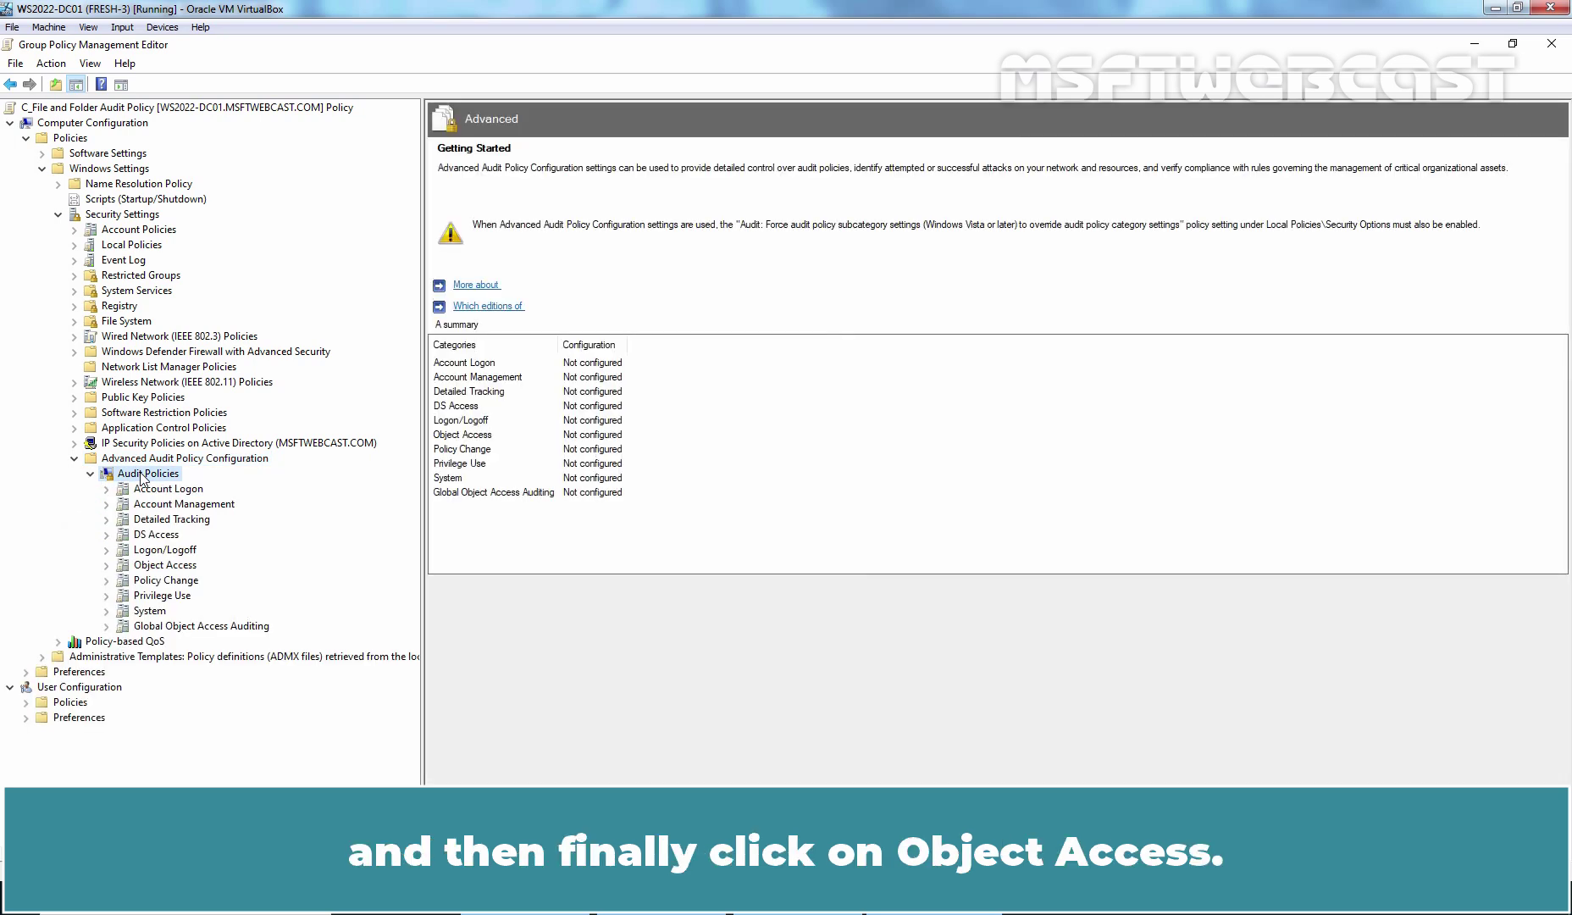
click(156, 565)
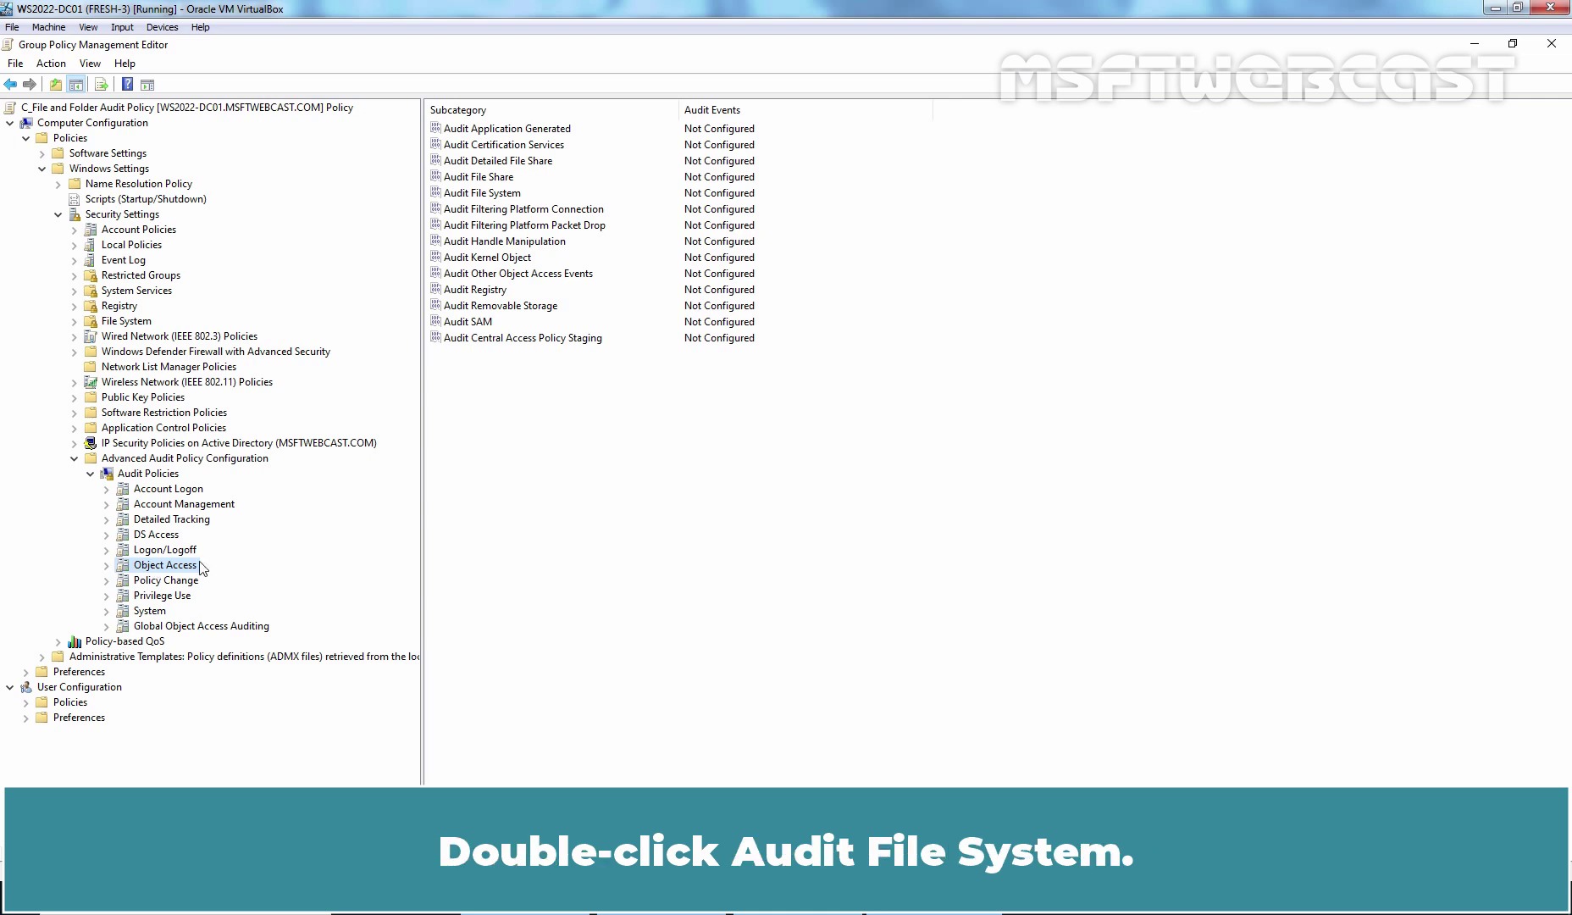
Configure Audit File System to audit both Success and Failure events, applying the change
double_click(494, 193)
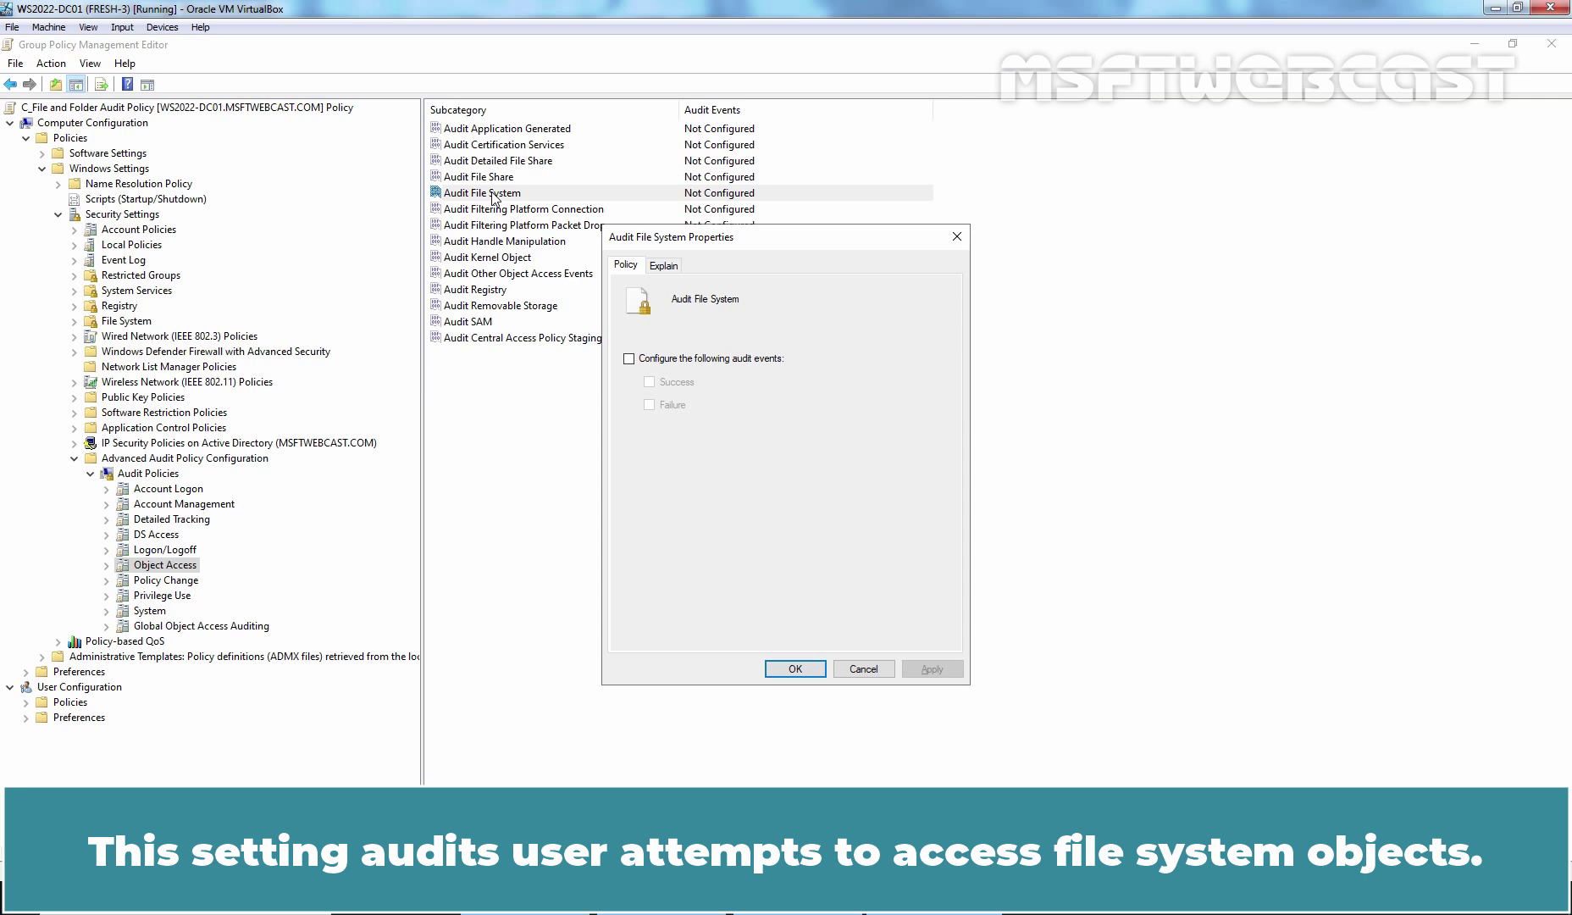
click(694, 360)
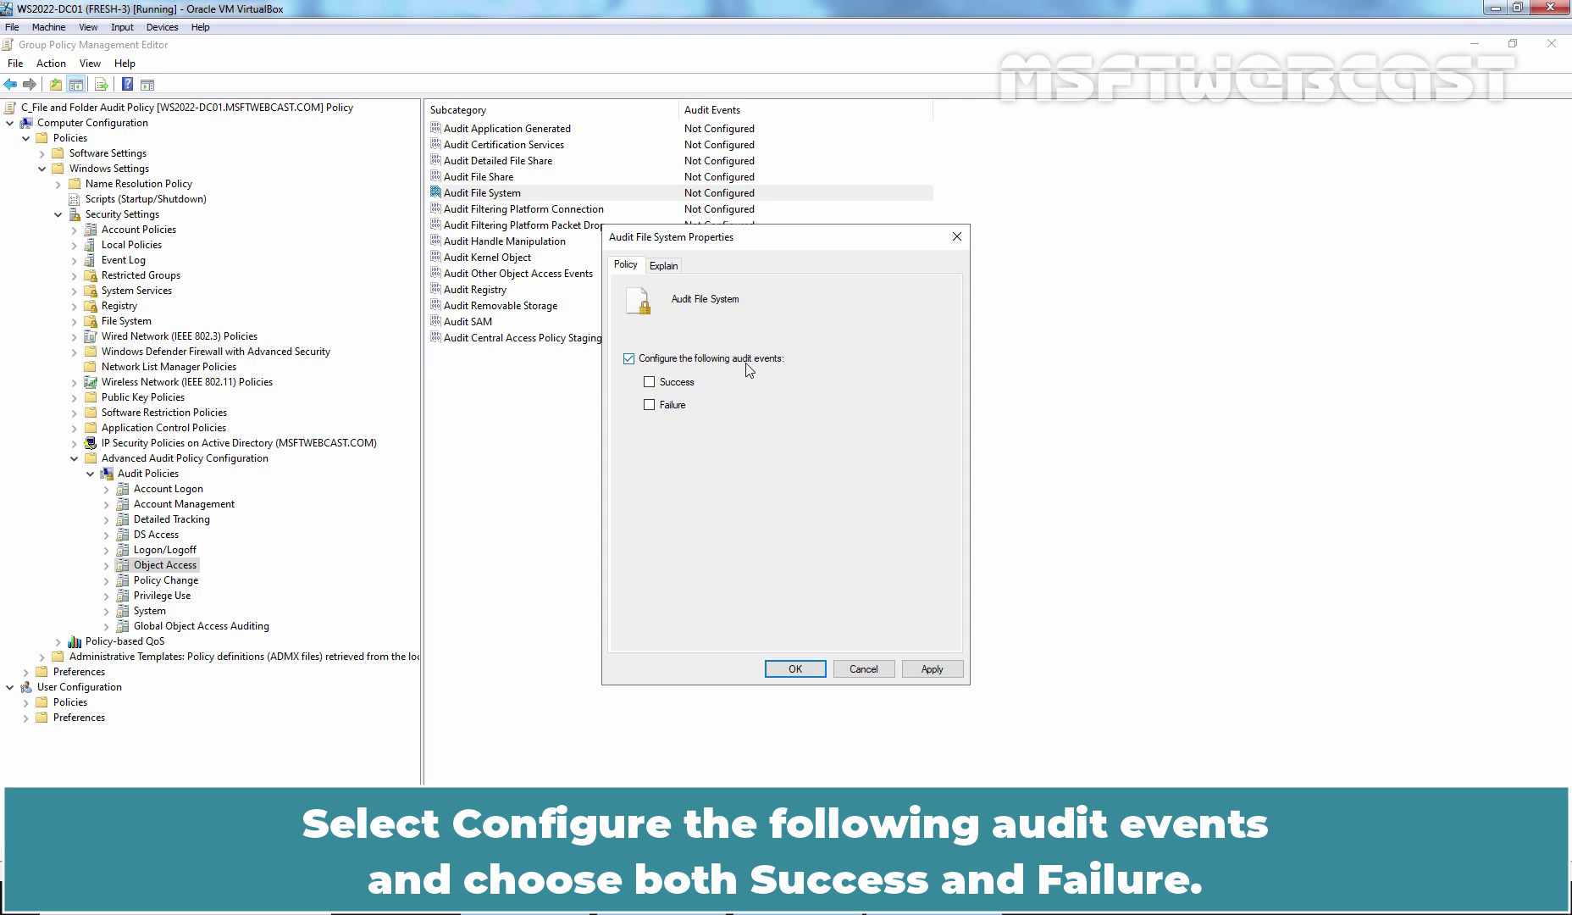
click(683, 383)
click(678, 407)
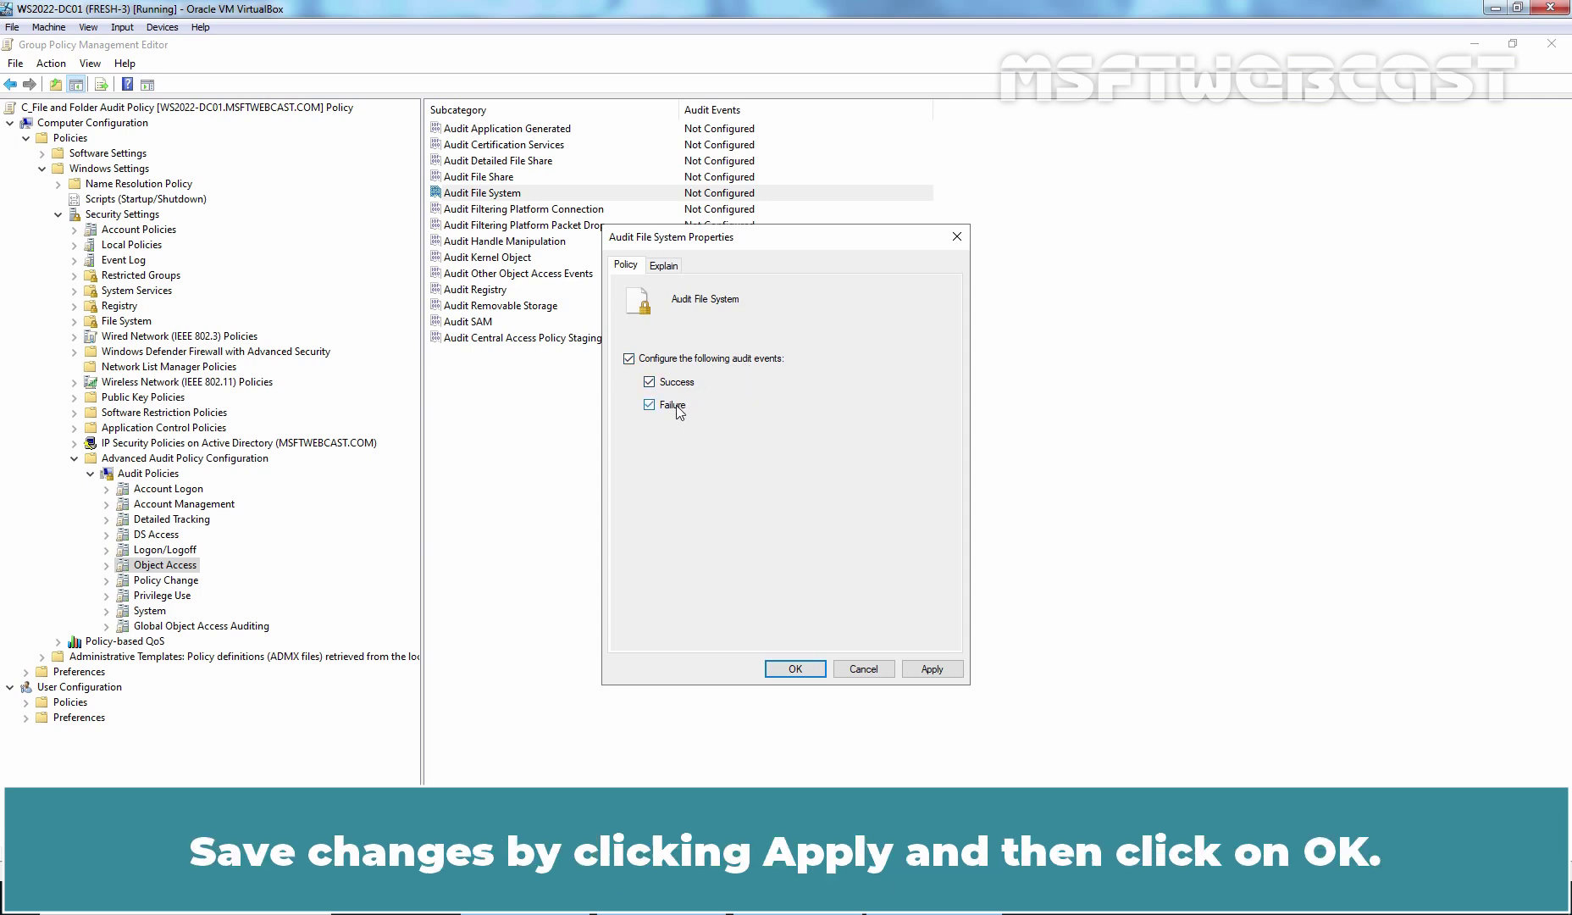
click(932, 670)
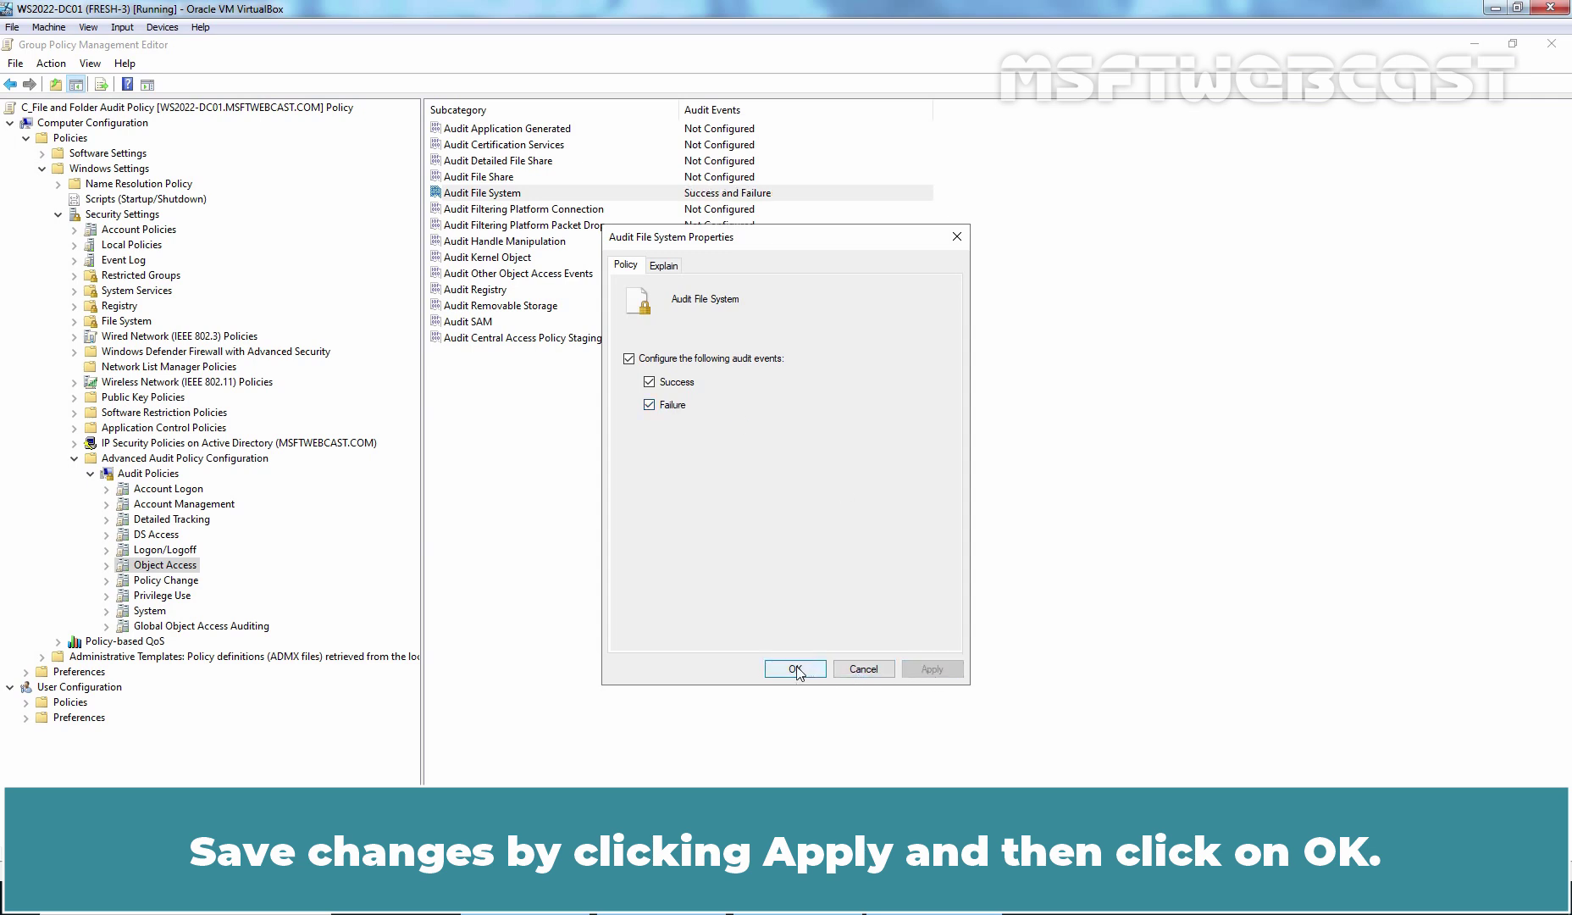
click(796, 669)
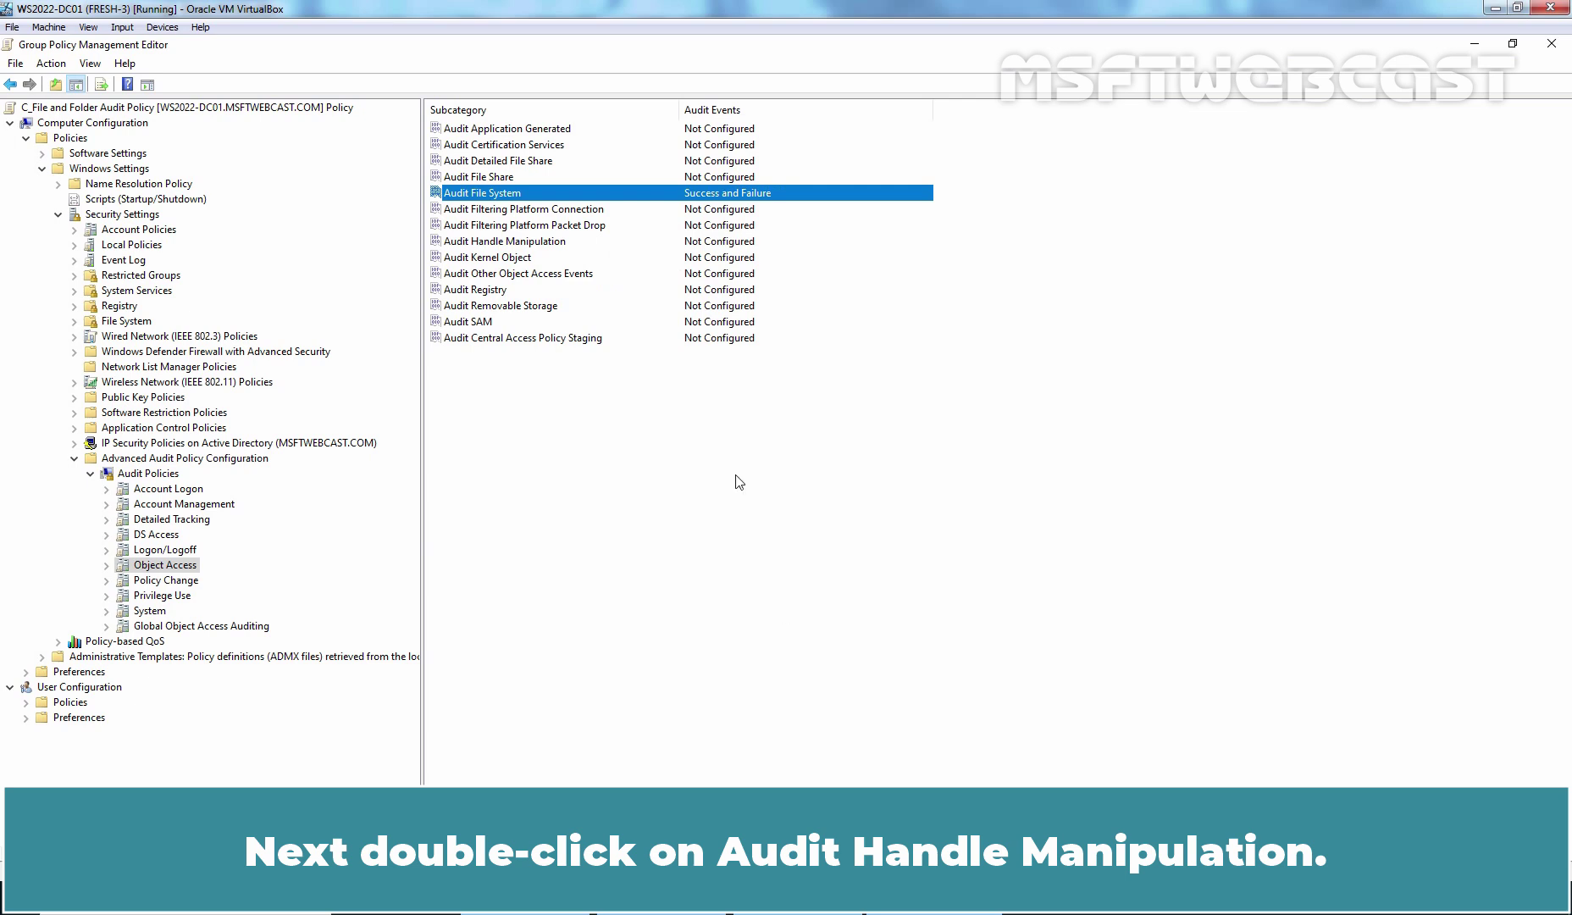
Configure Audit Handle Manipulation to audit Success and Failure events, applying the change
double_click(493, 244)
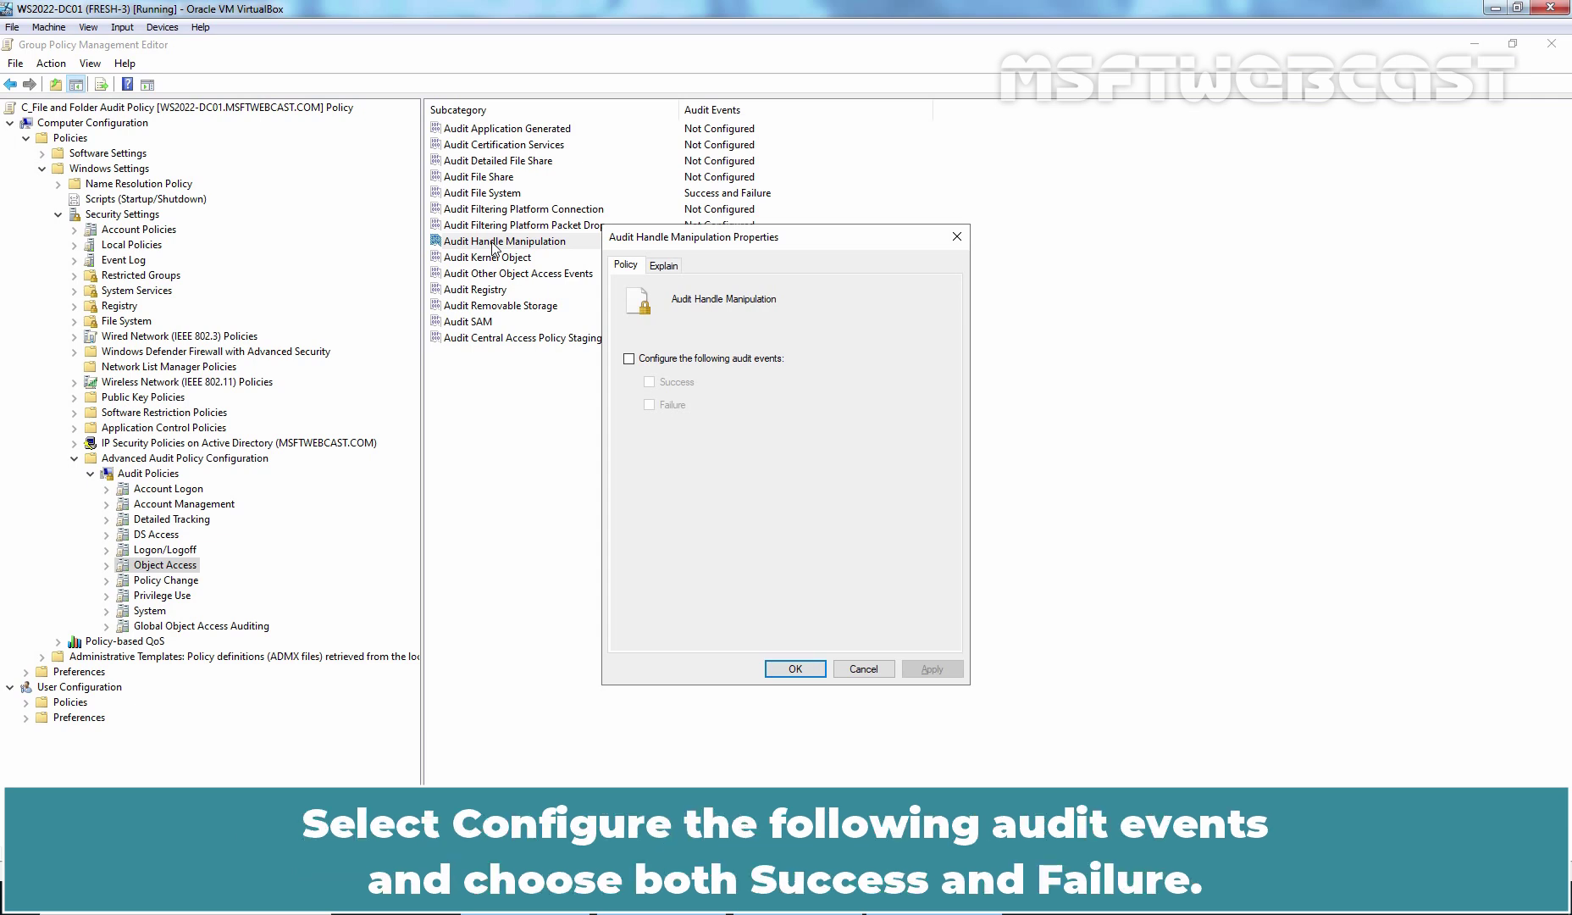
click(694, 359)
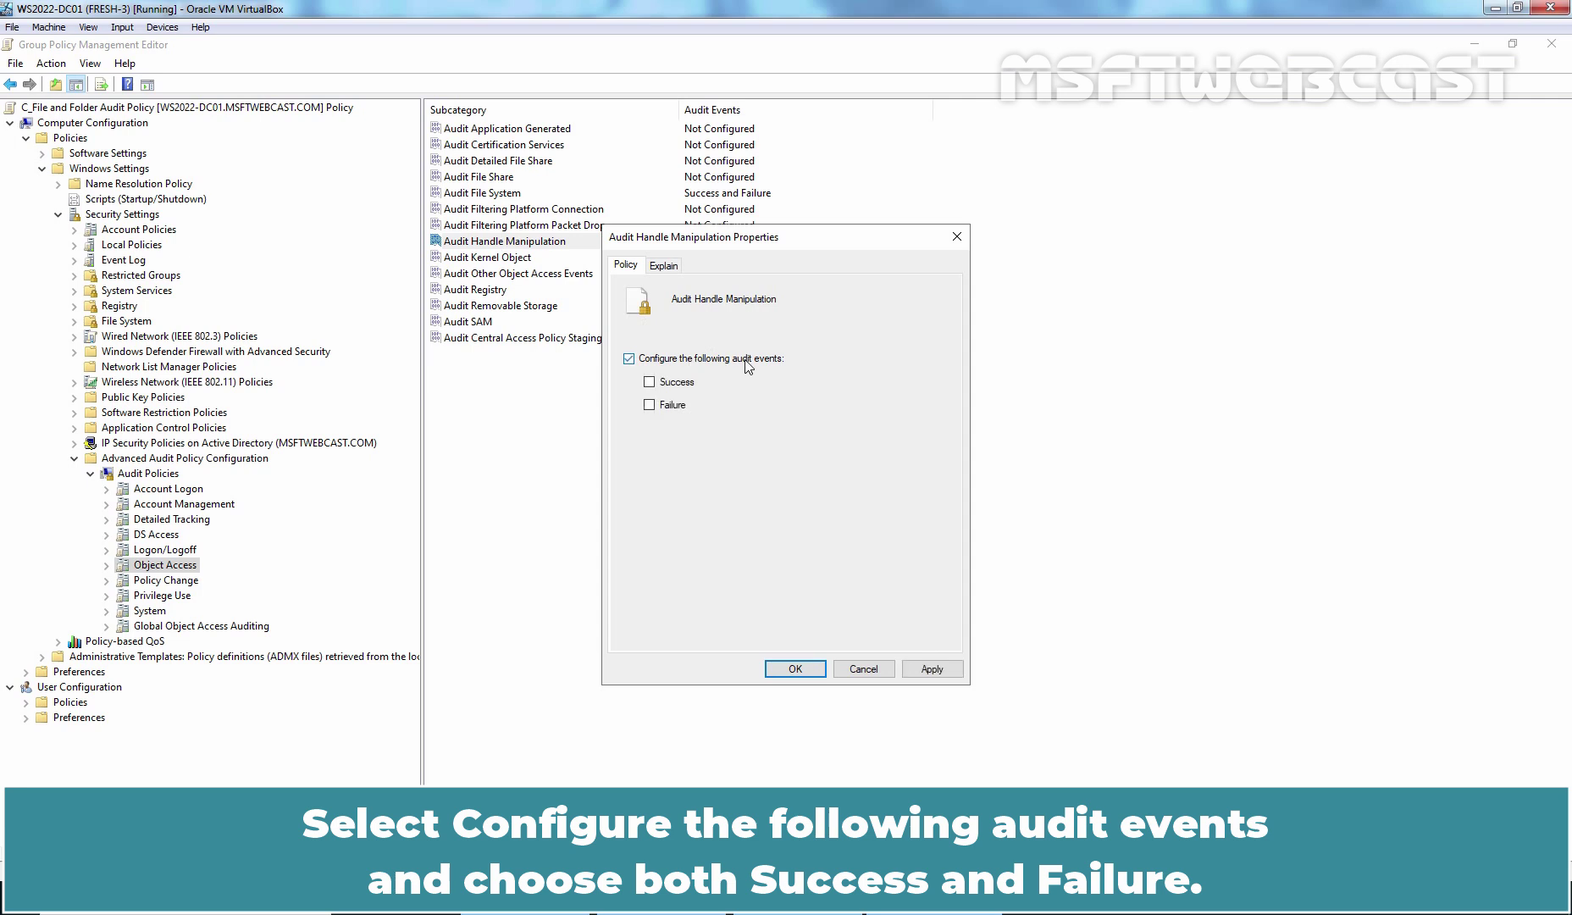
click(675, 384)
click(920, 668)
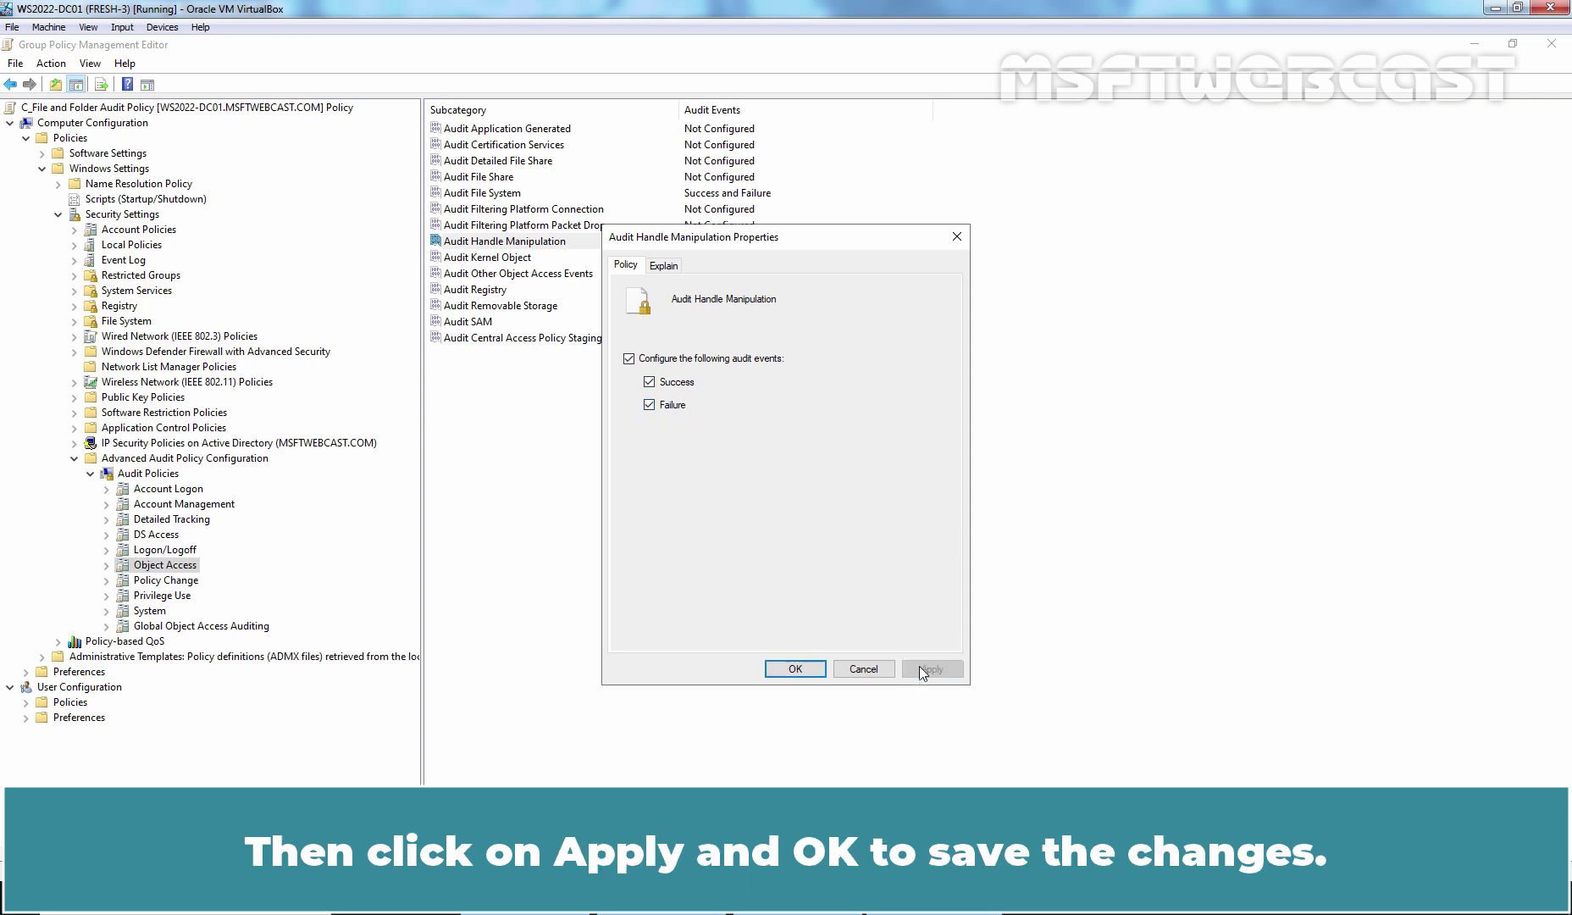
click(792, 669)
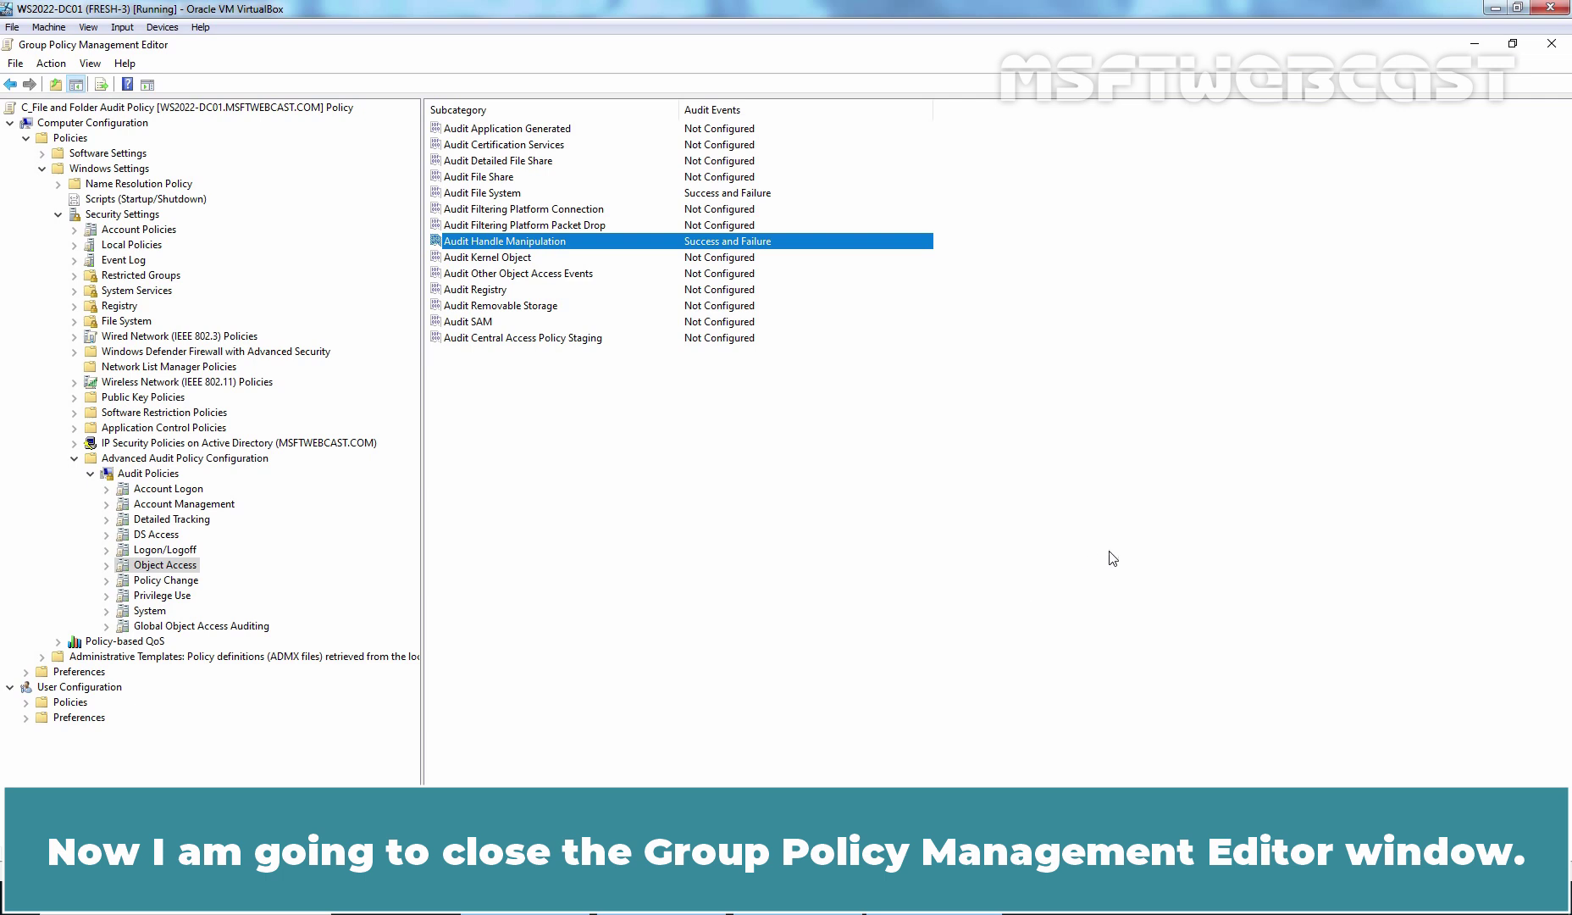
Close the policy editor and view WS2022-FS01 inside the FileServers OU in Active Directory
click(1552, 44)
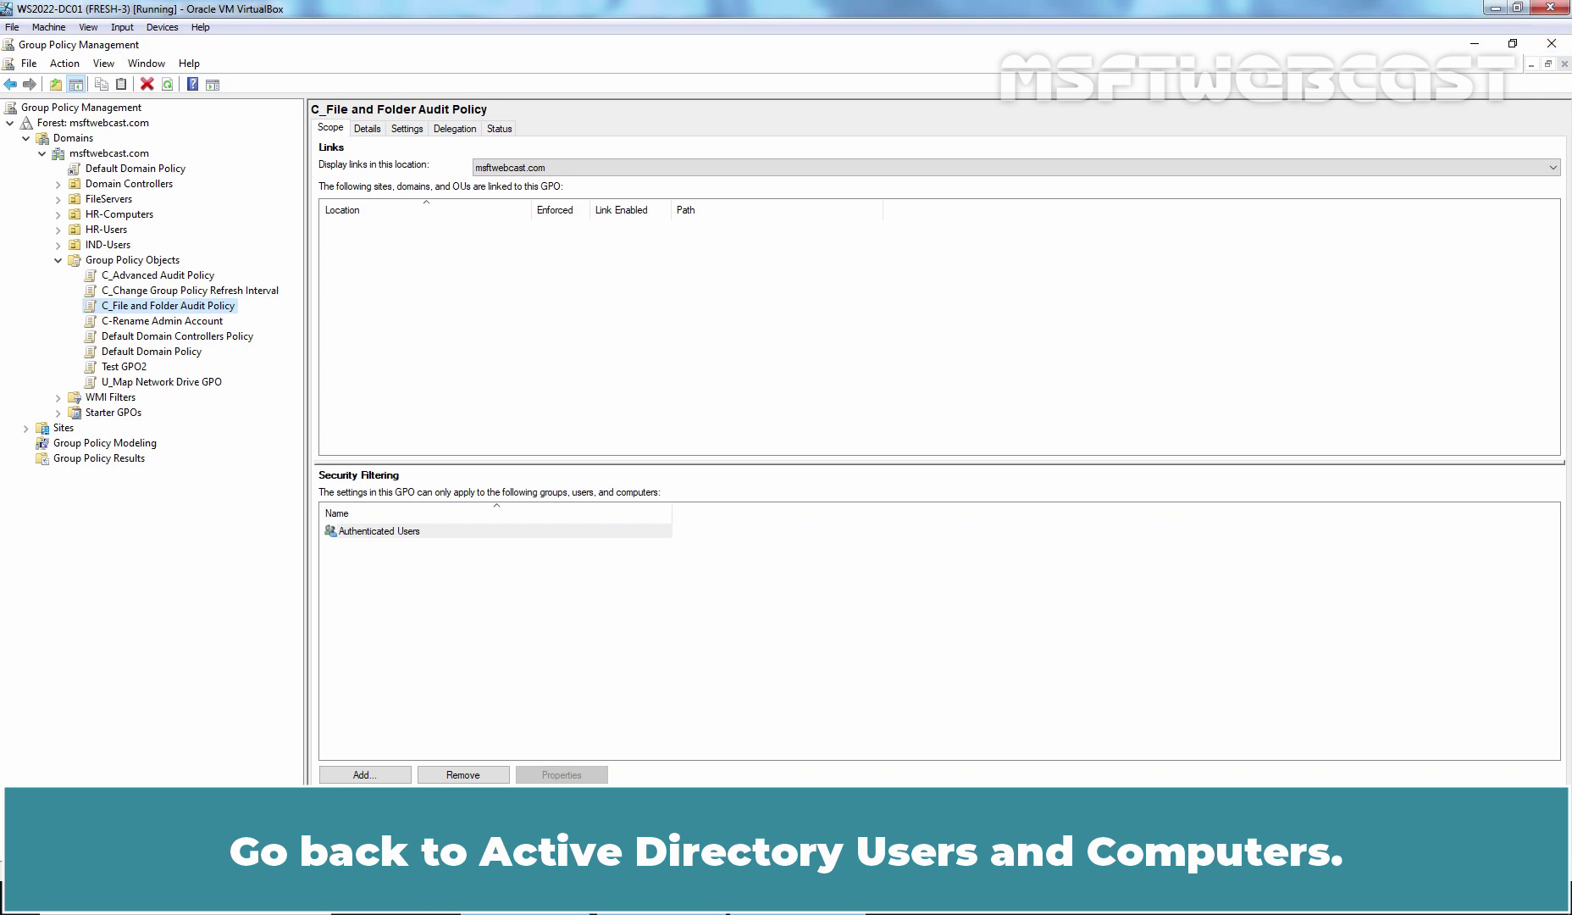
key(alt+Tab)
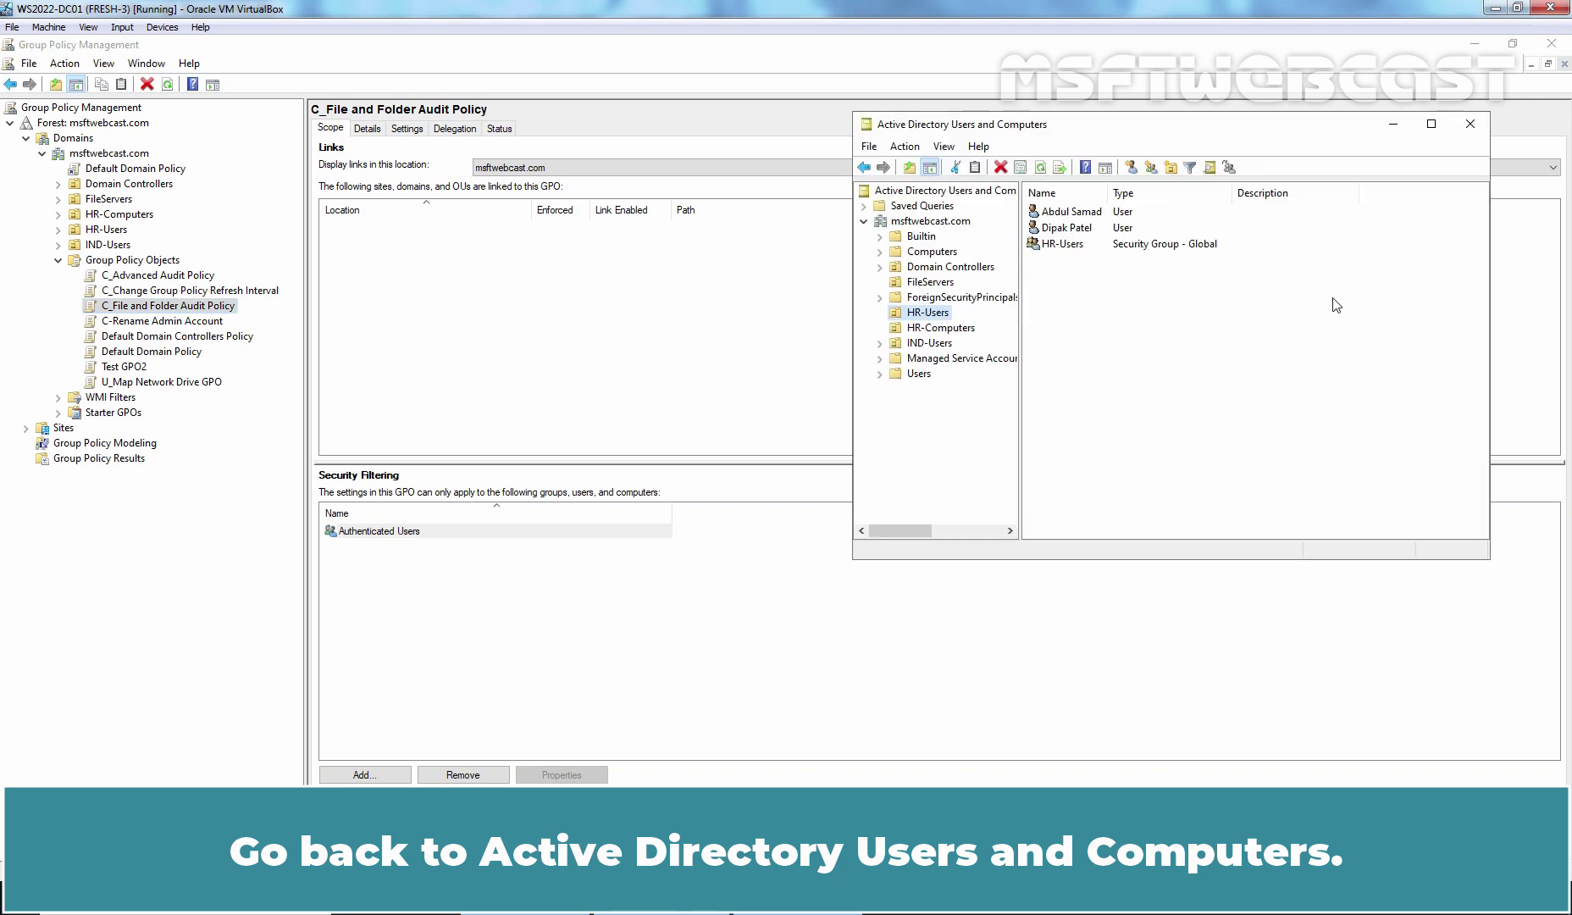
click(930, 283)
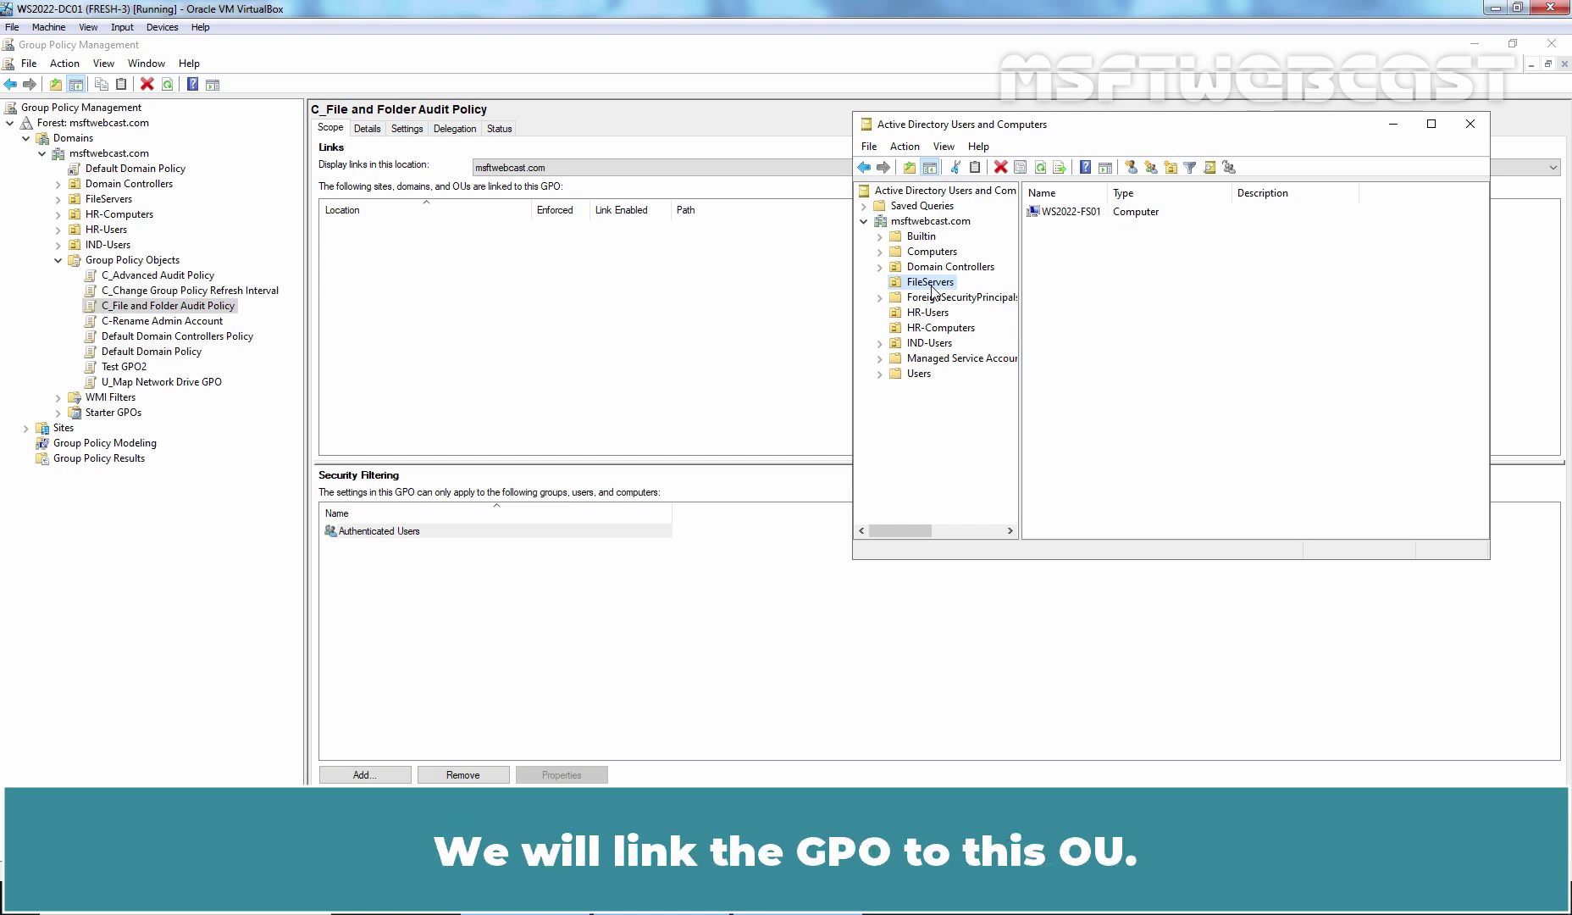
Link the existing C_File and Folder Audit Policy GPO to FileServers and expand the OU to confirm
click(856, 470)
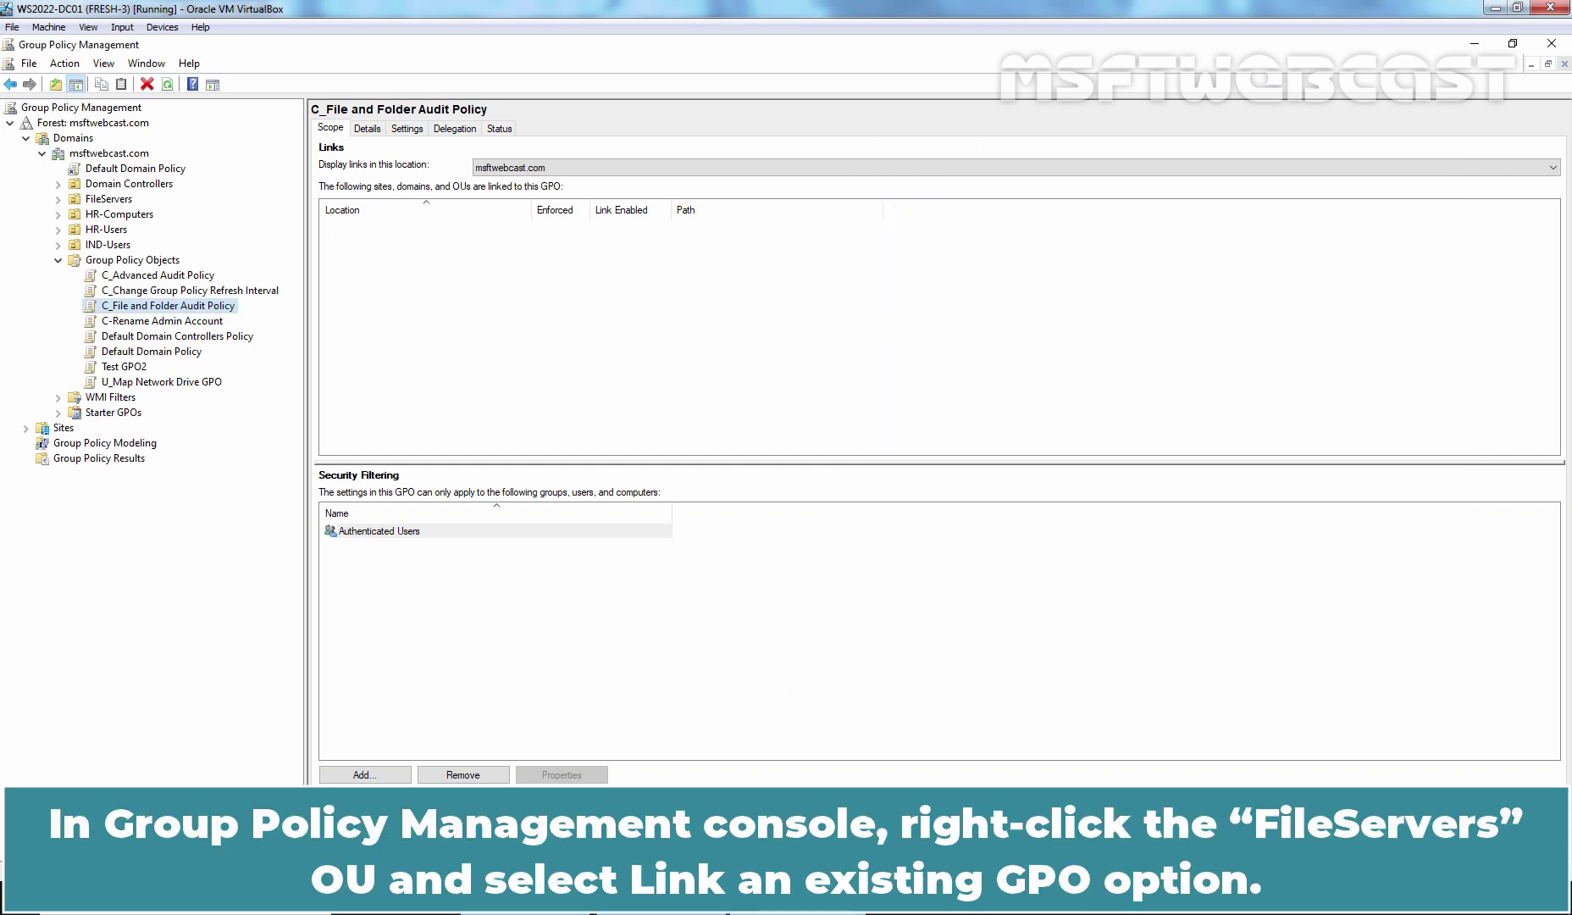
click(122, 200)
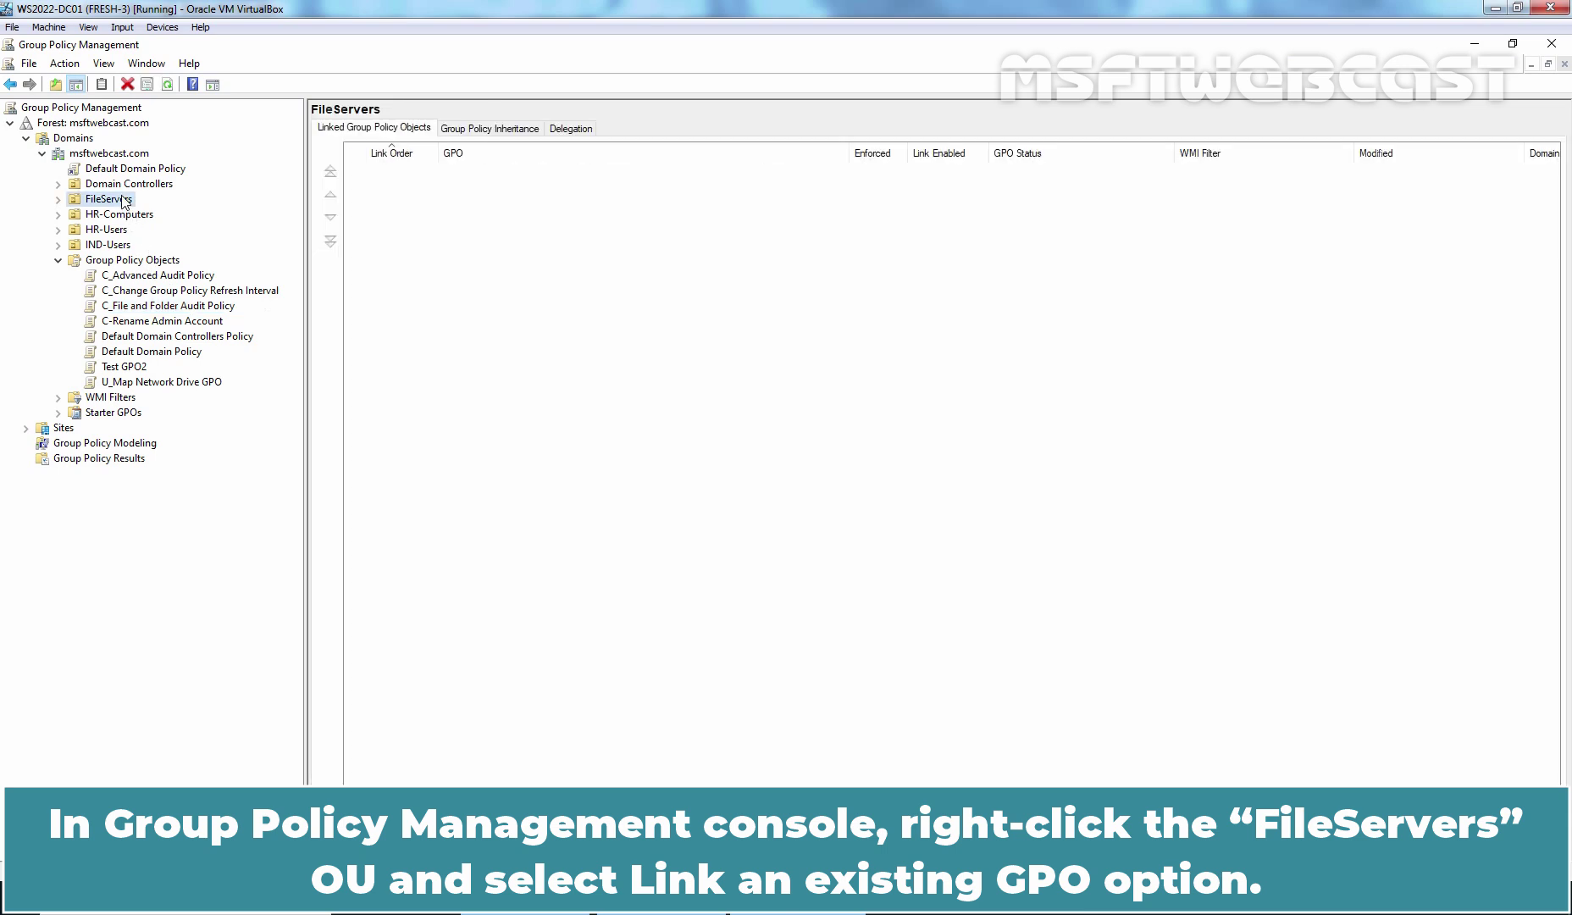
right_click(122, 200)
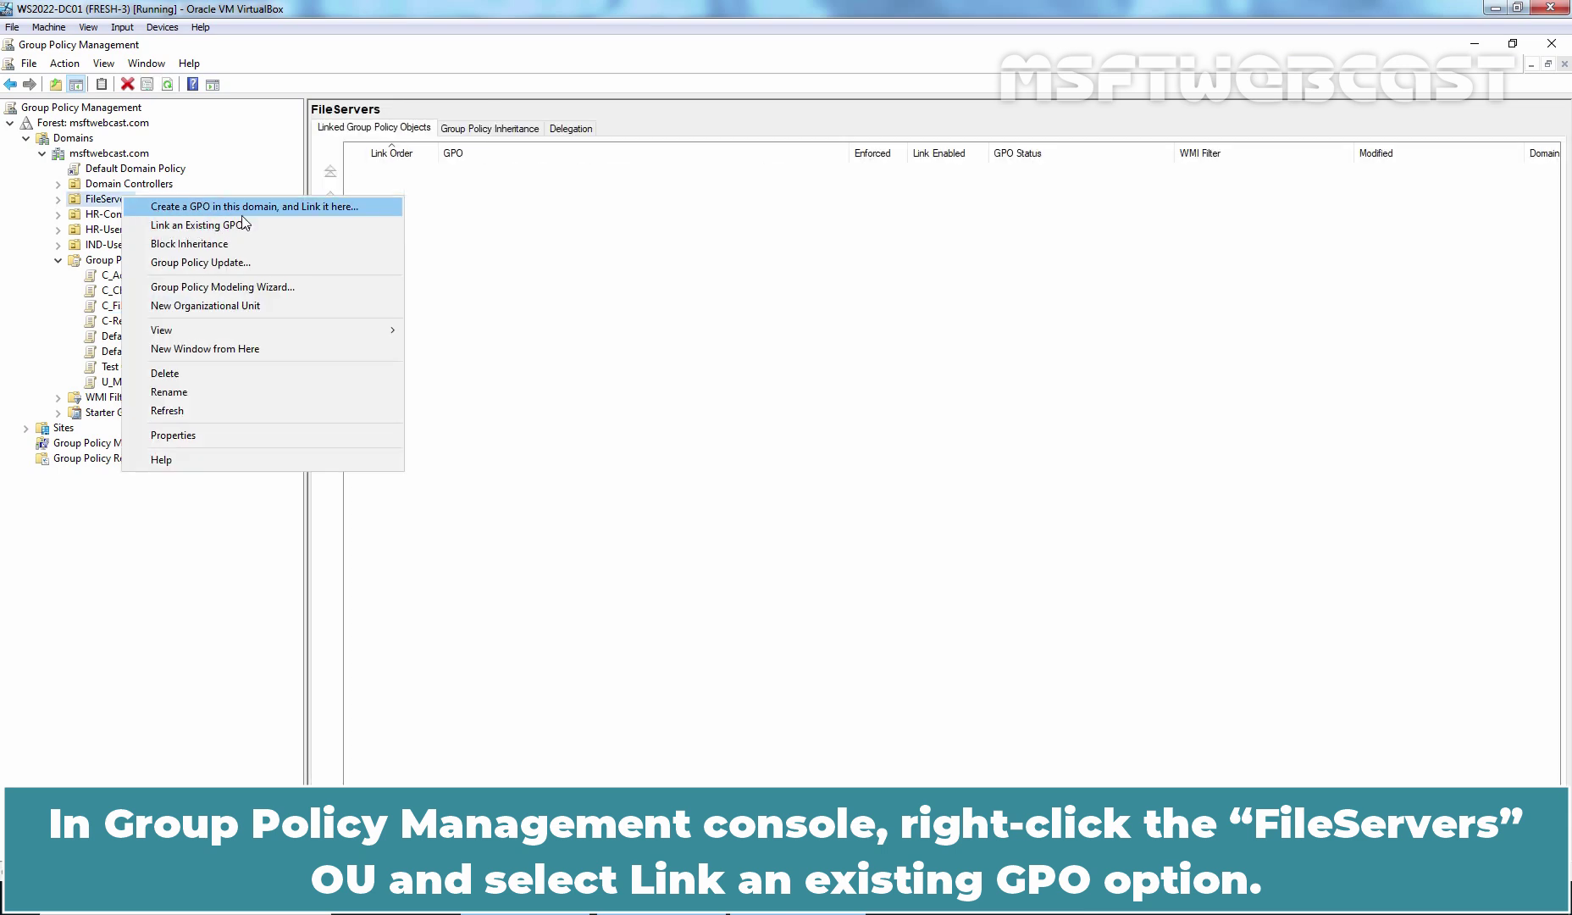
click(265, 227)
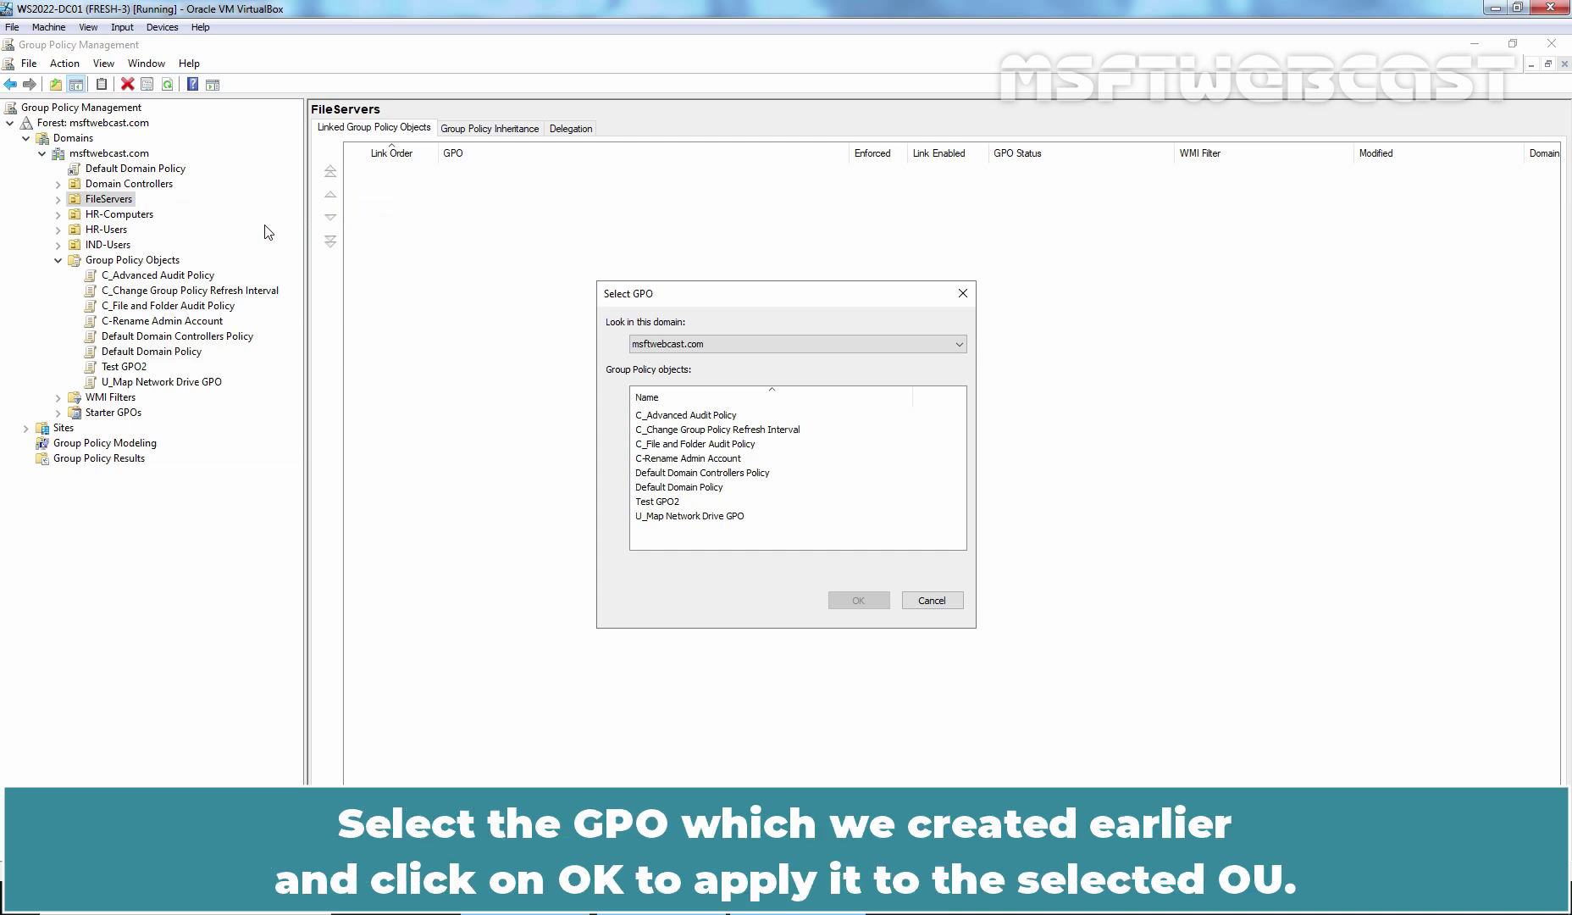
click(707, 446)
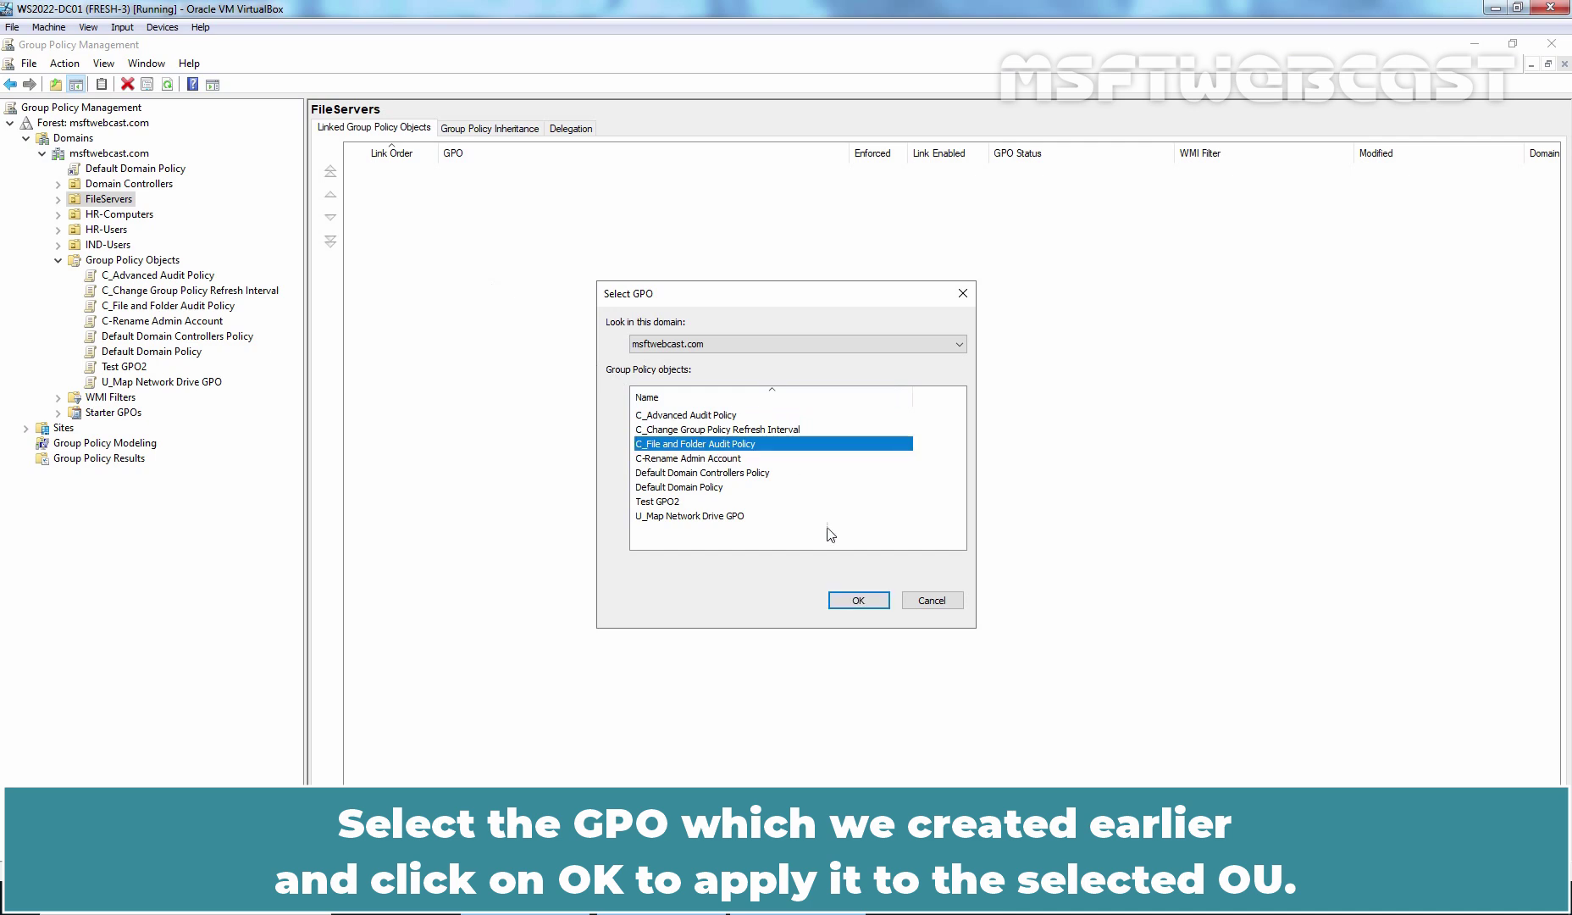
click(864, 603)
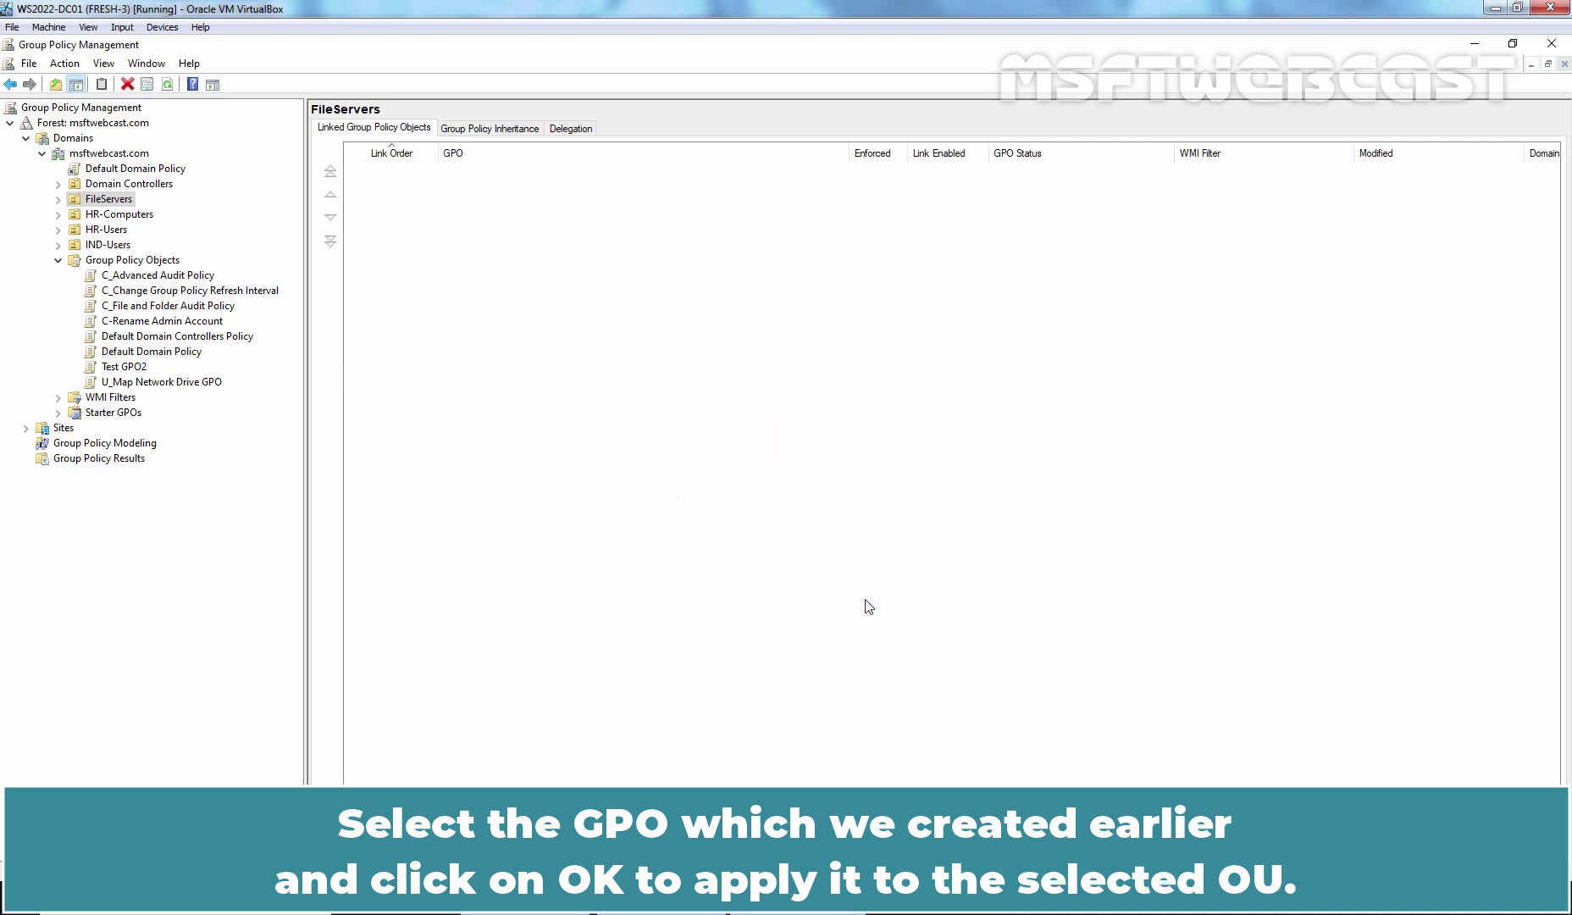
click(58, 199)
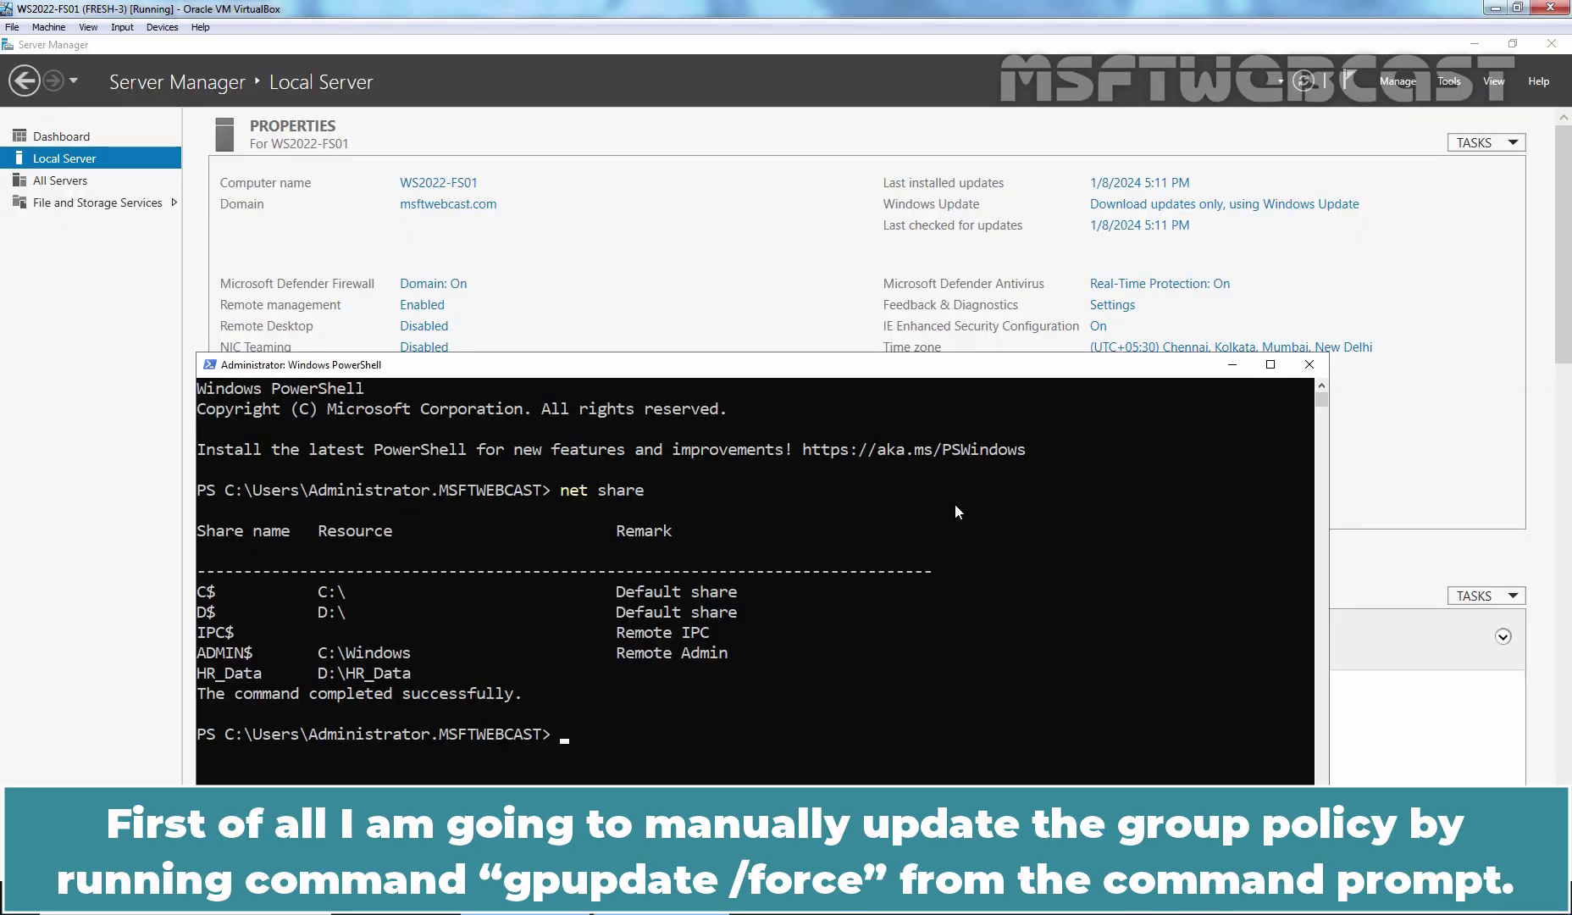
Run gpupdate /force in PowerShell to refresh computer and user policy
text(gpupdate /force)
key(Return)
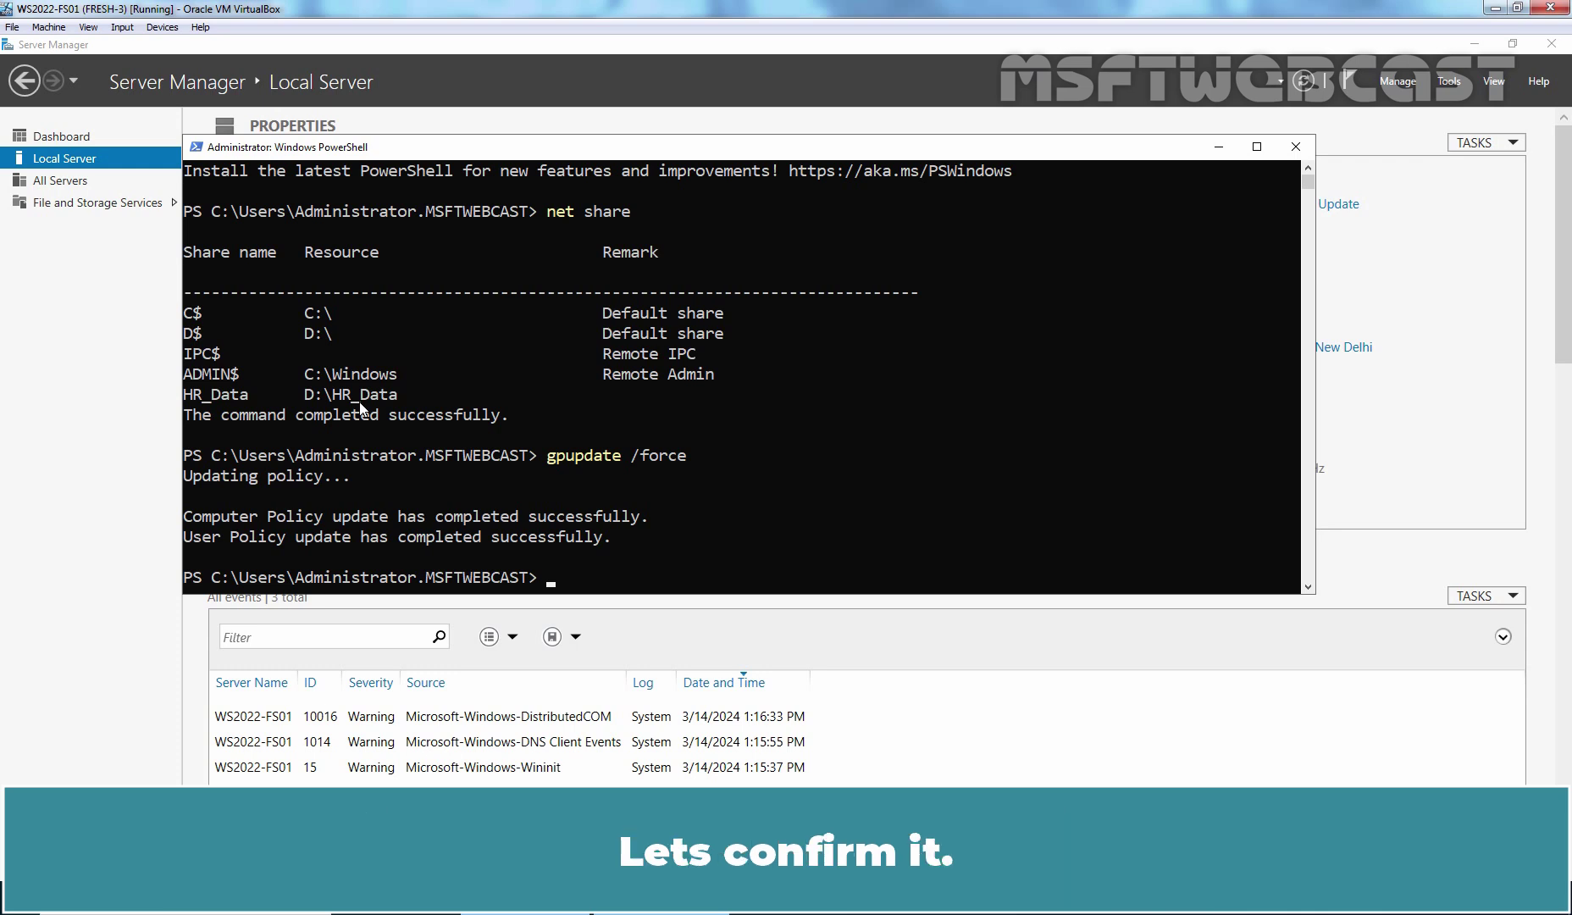
Open the properties of D:\HR_Data and check its sharing network path
click(430, 901)
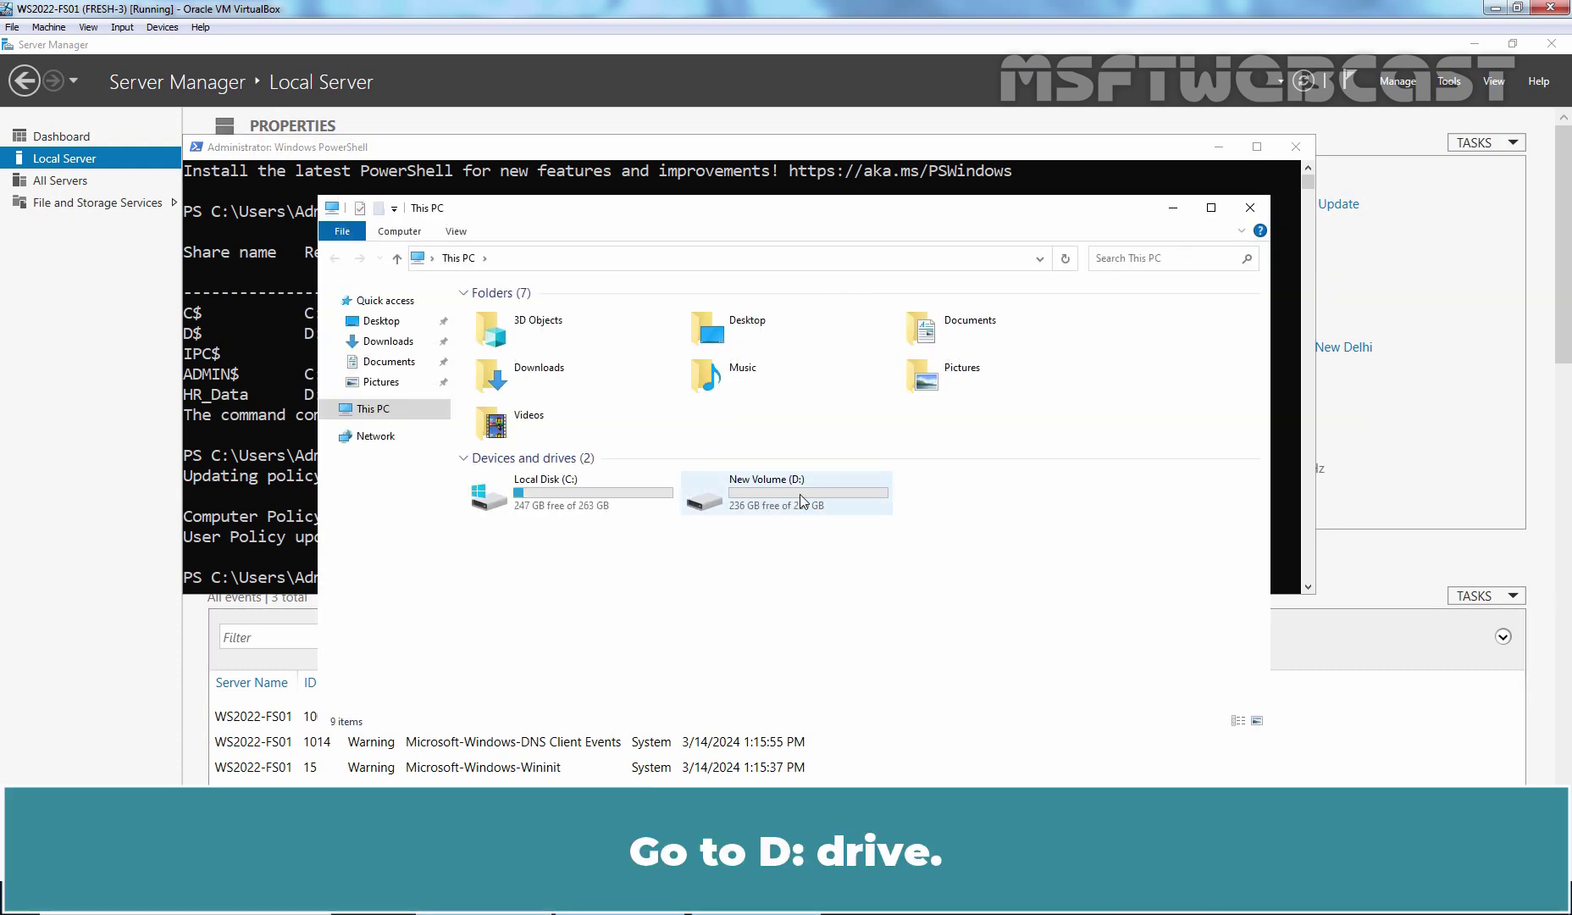
double_click(803, 500)
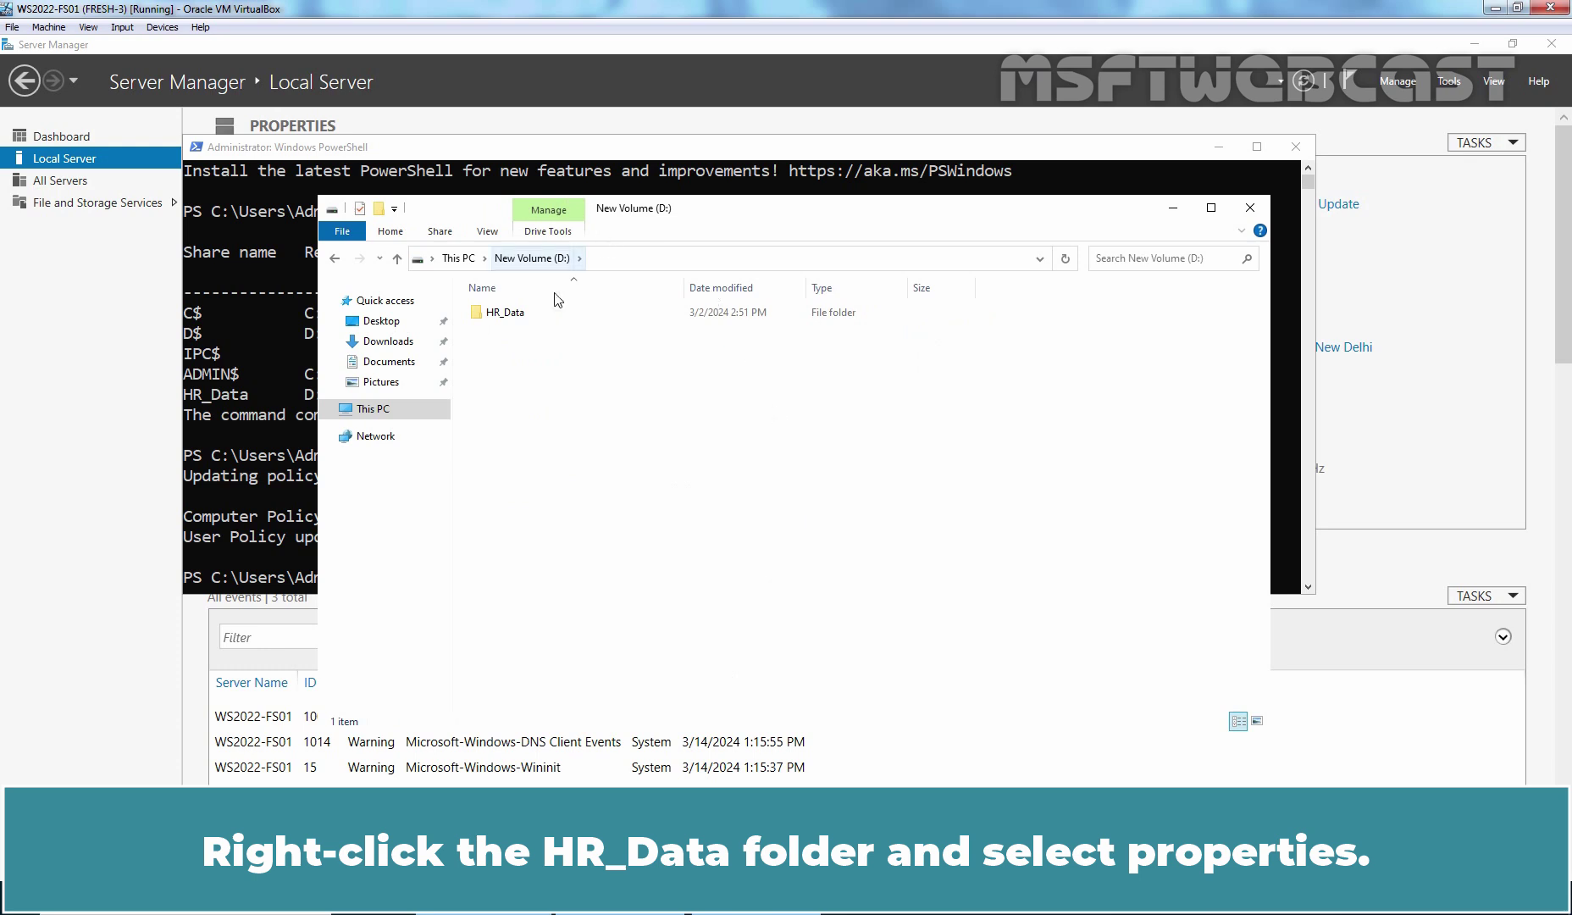
right_click(502, 317)
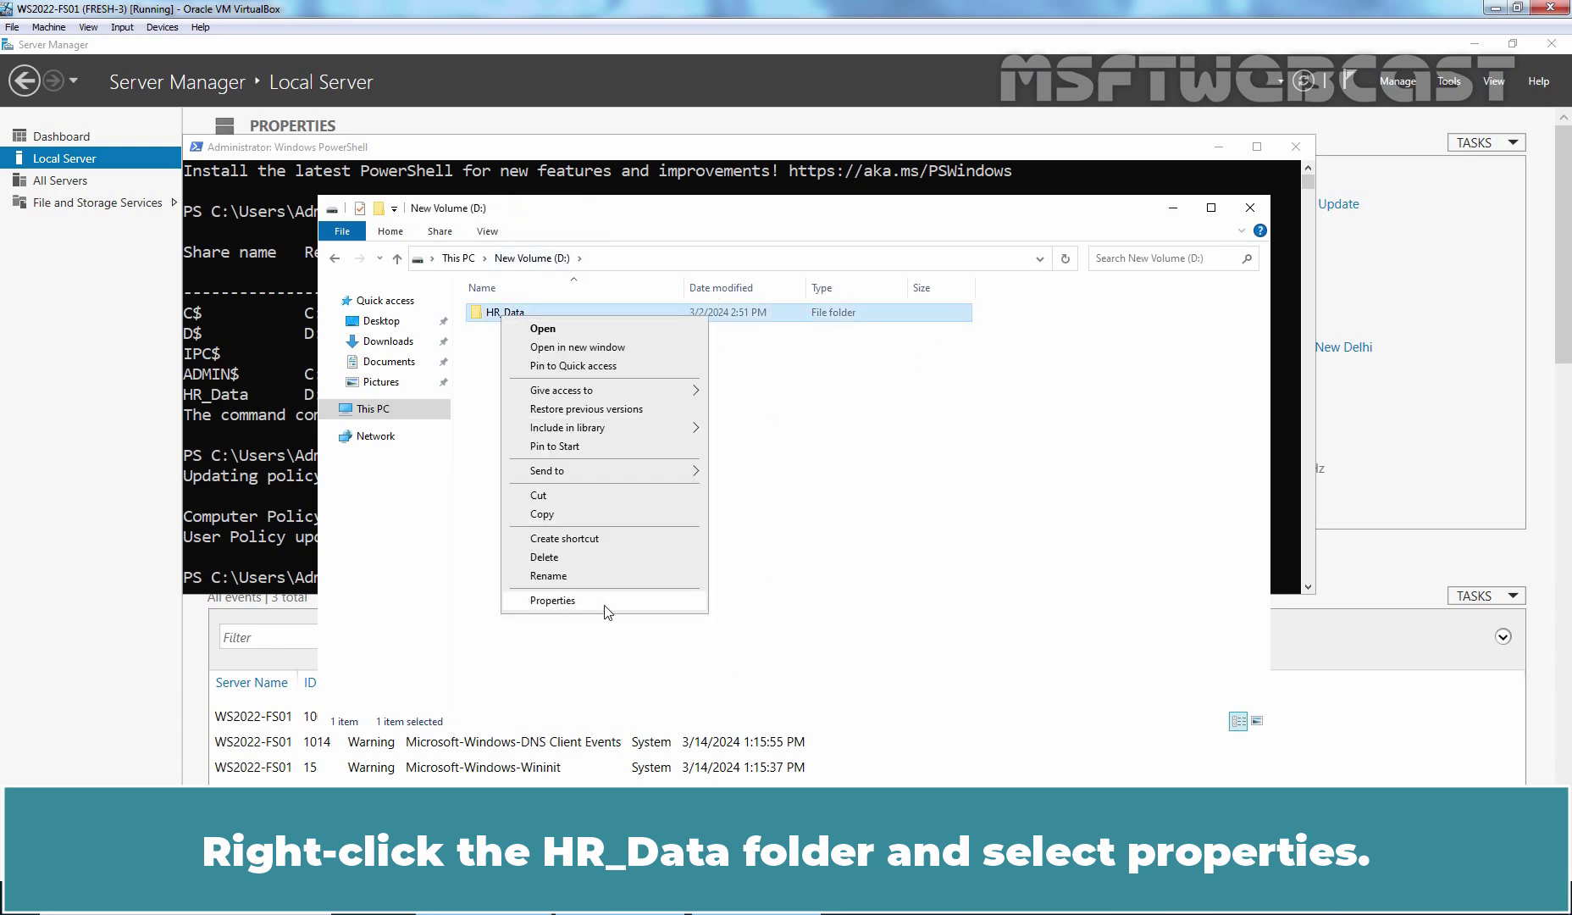
click(607, 604)
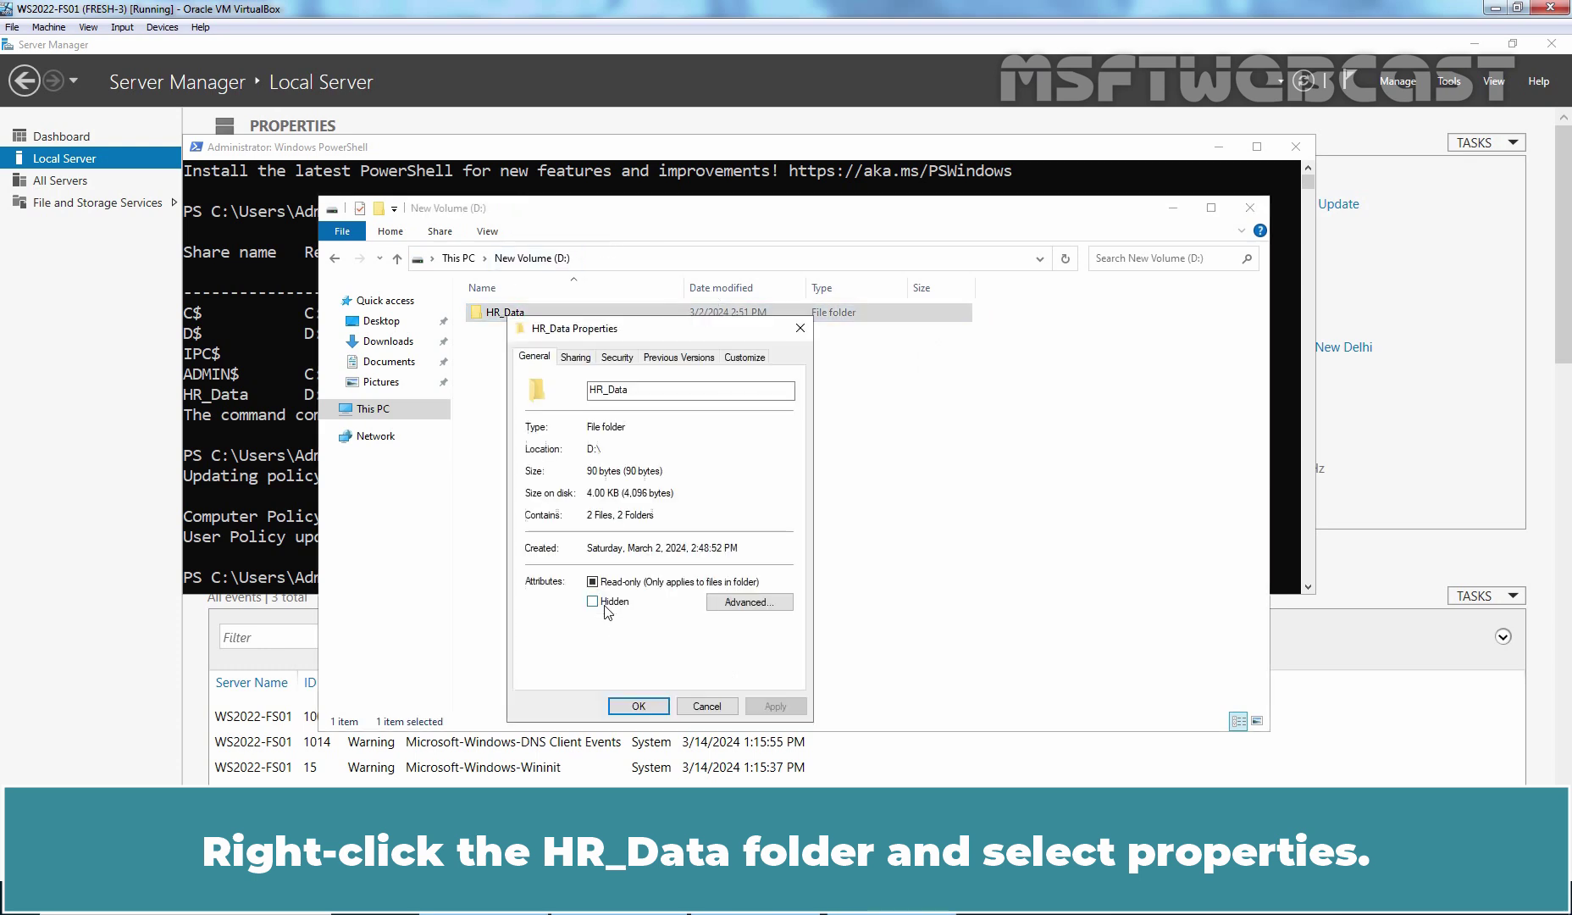
click(583, 364)
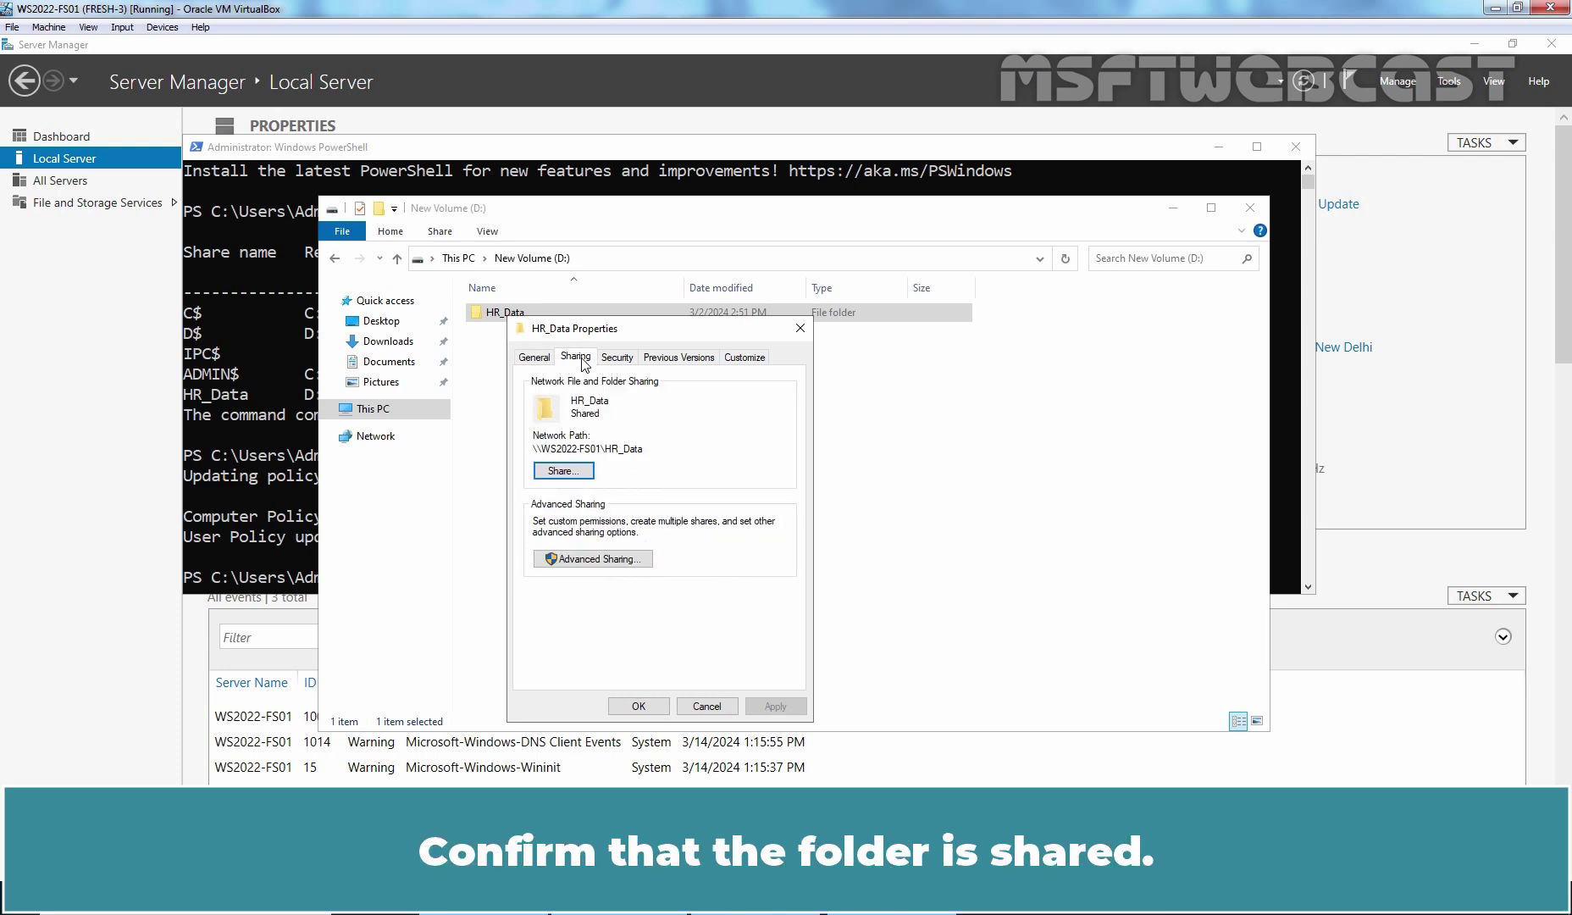
drag(669, 449, 485, 448)
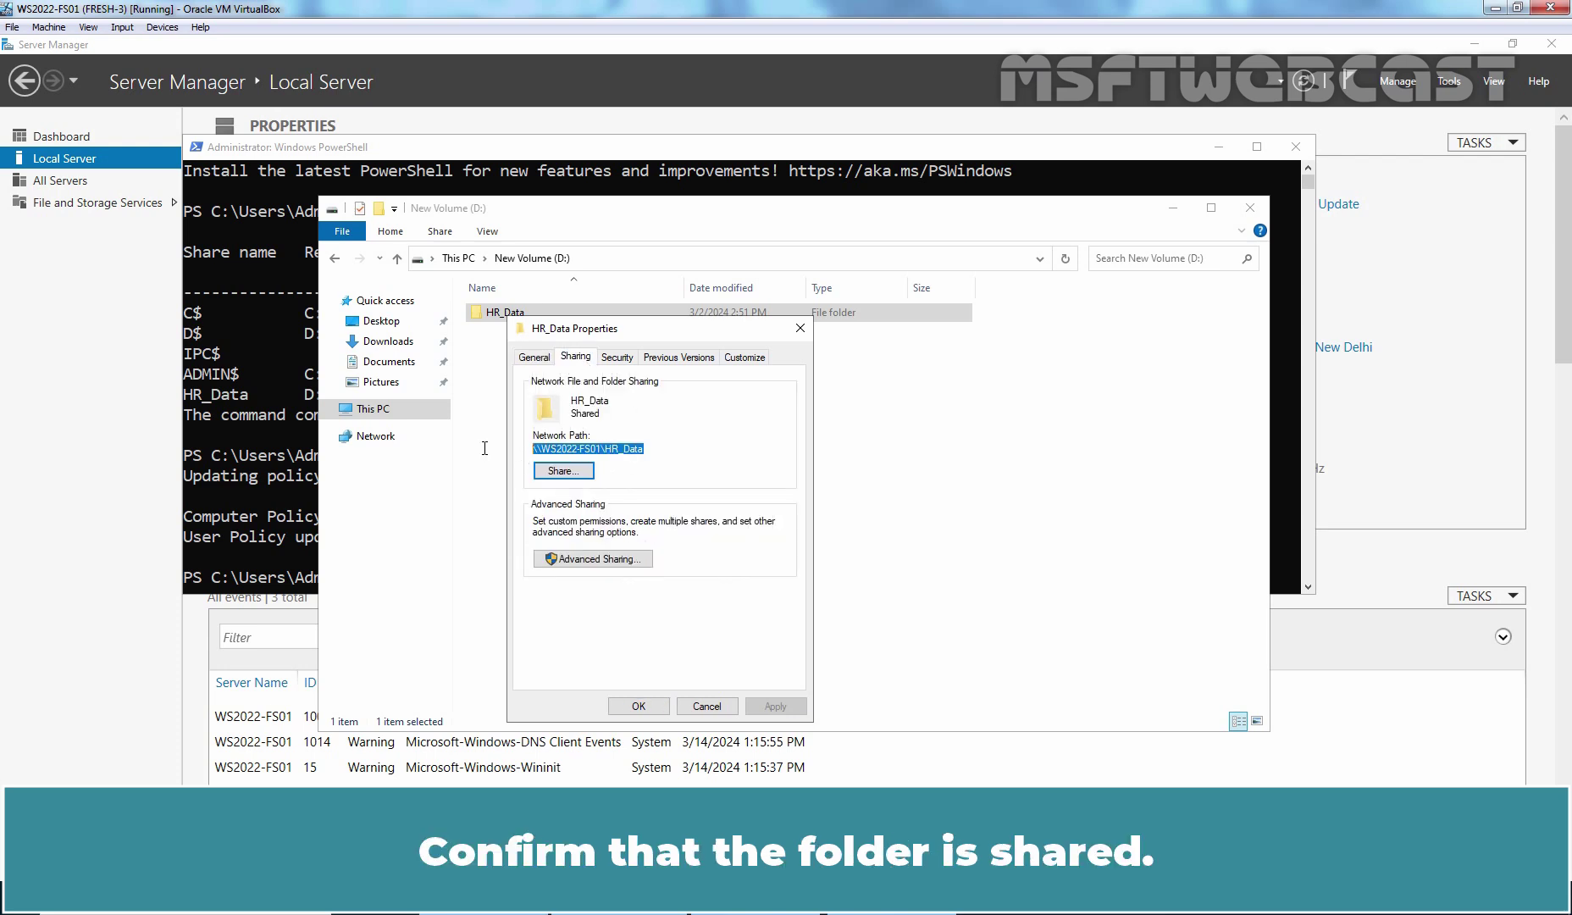
Add a new auditing entry from HR_Data's advanced security settings
click(621, 358)
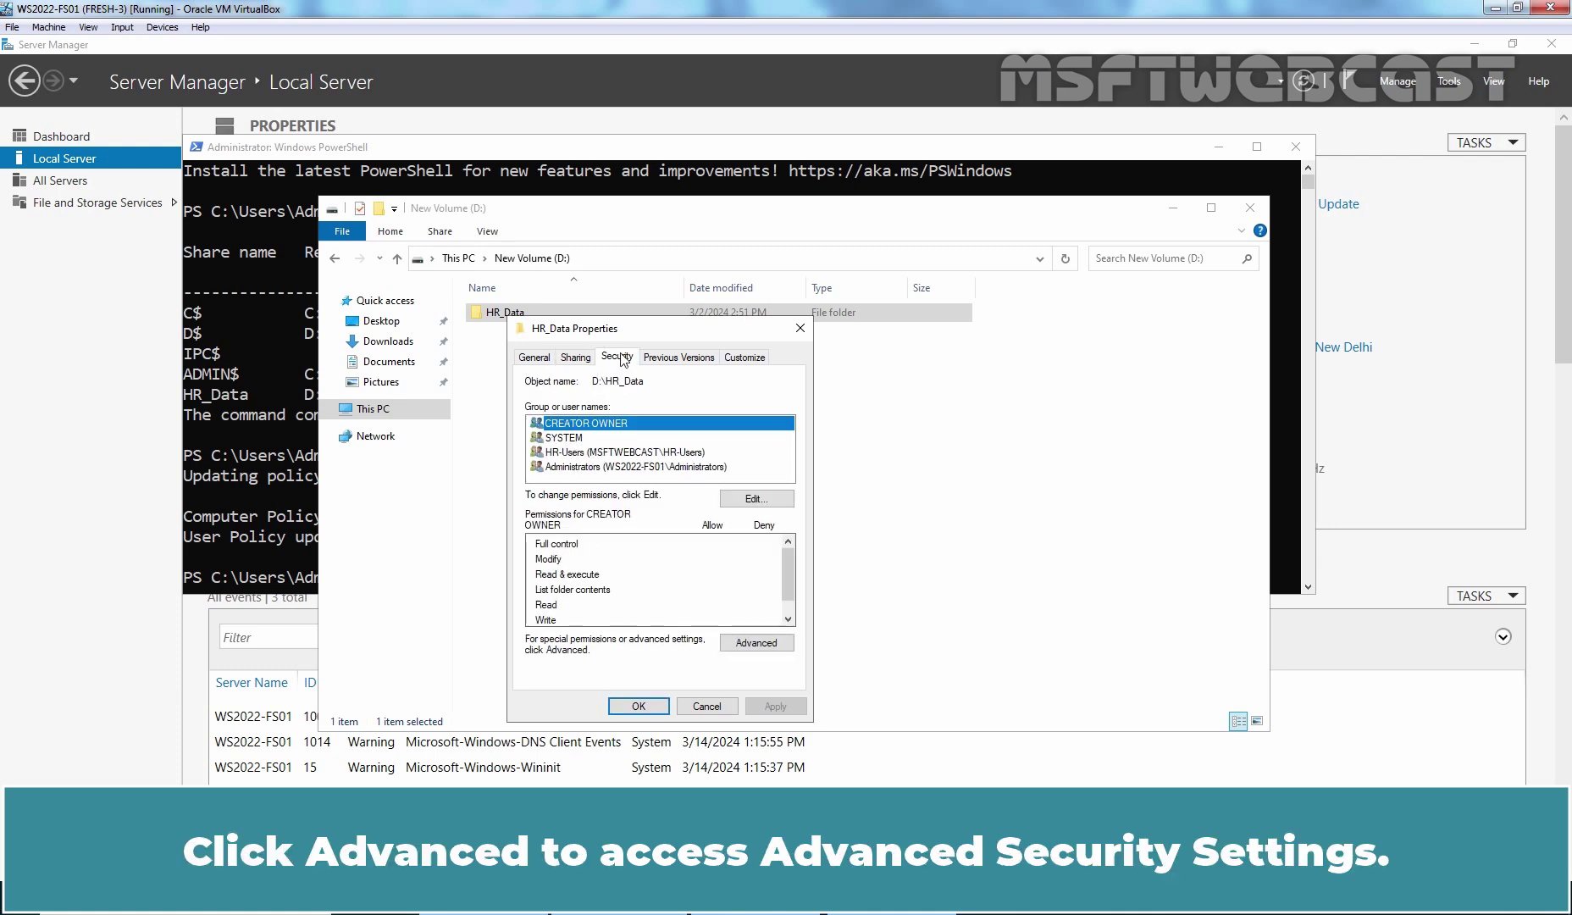
click(746, 642)
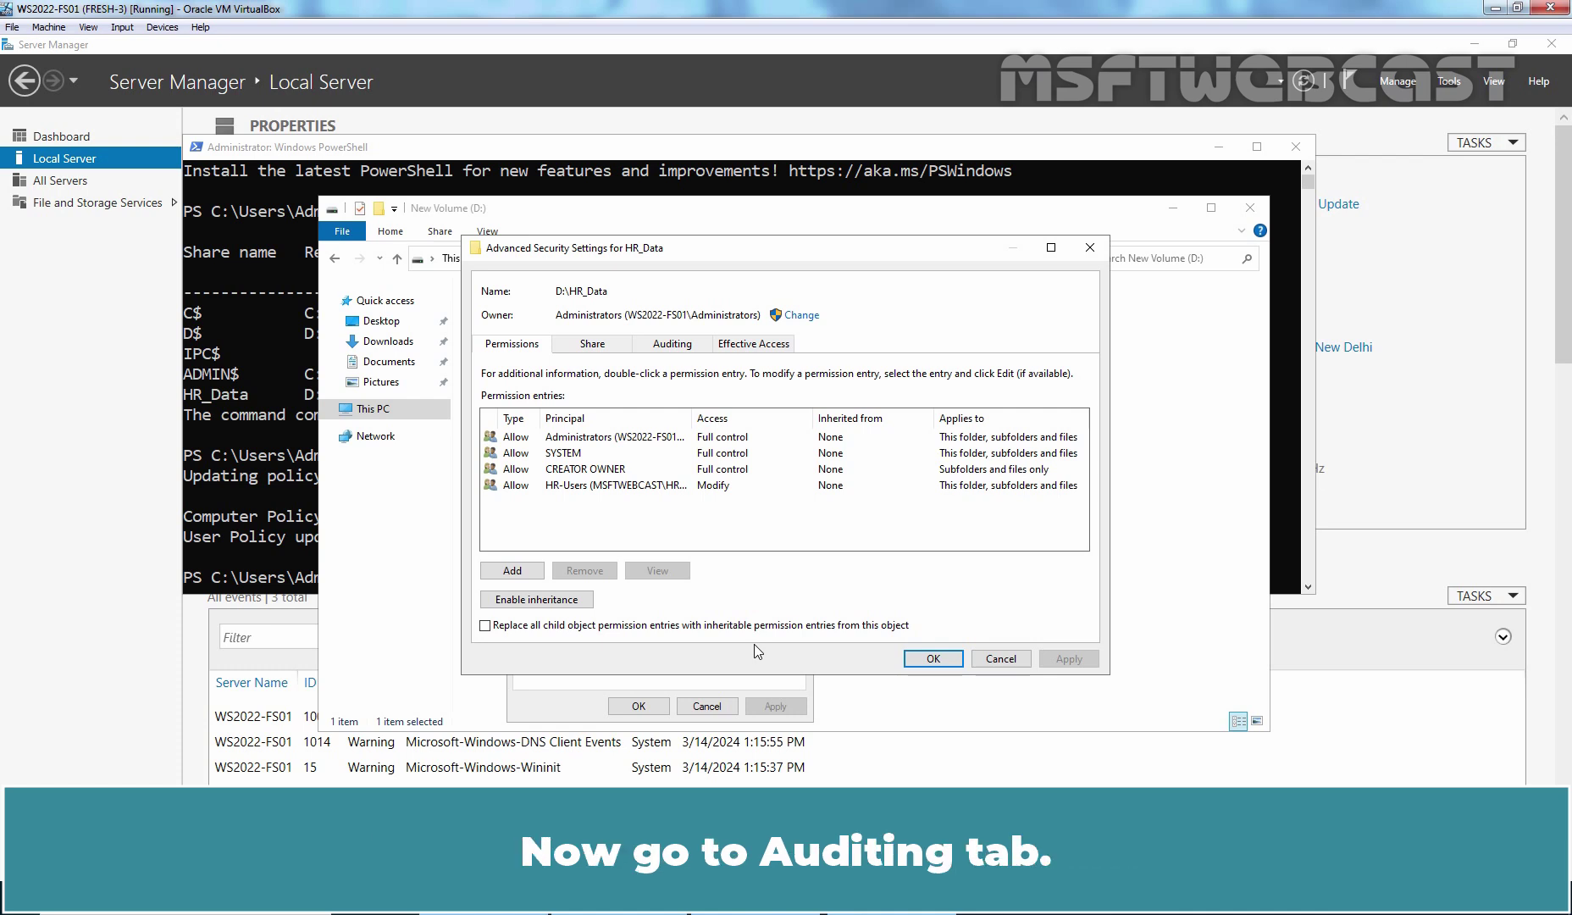
click(682, 348)
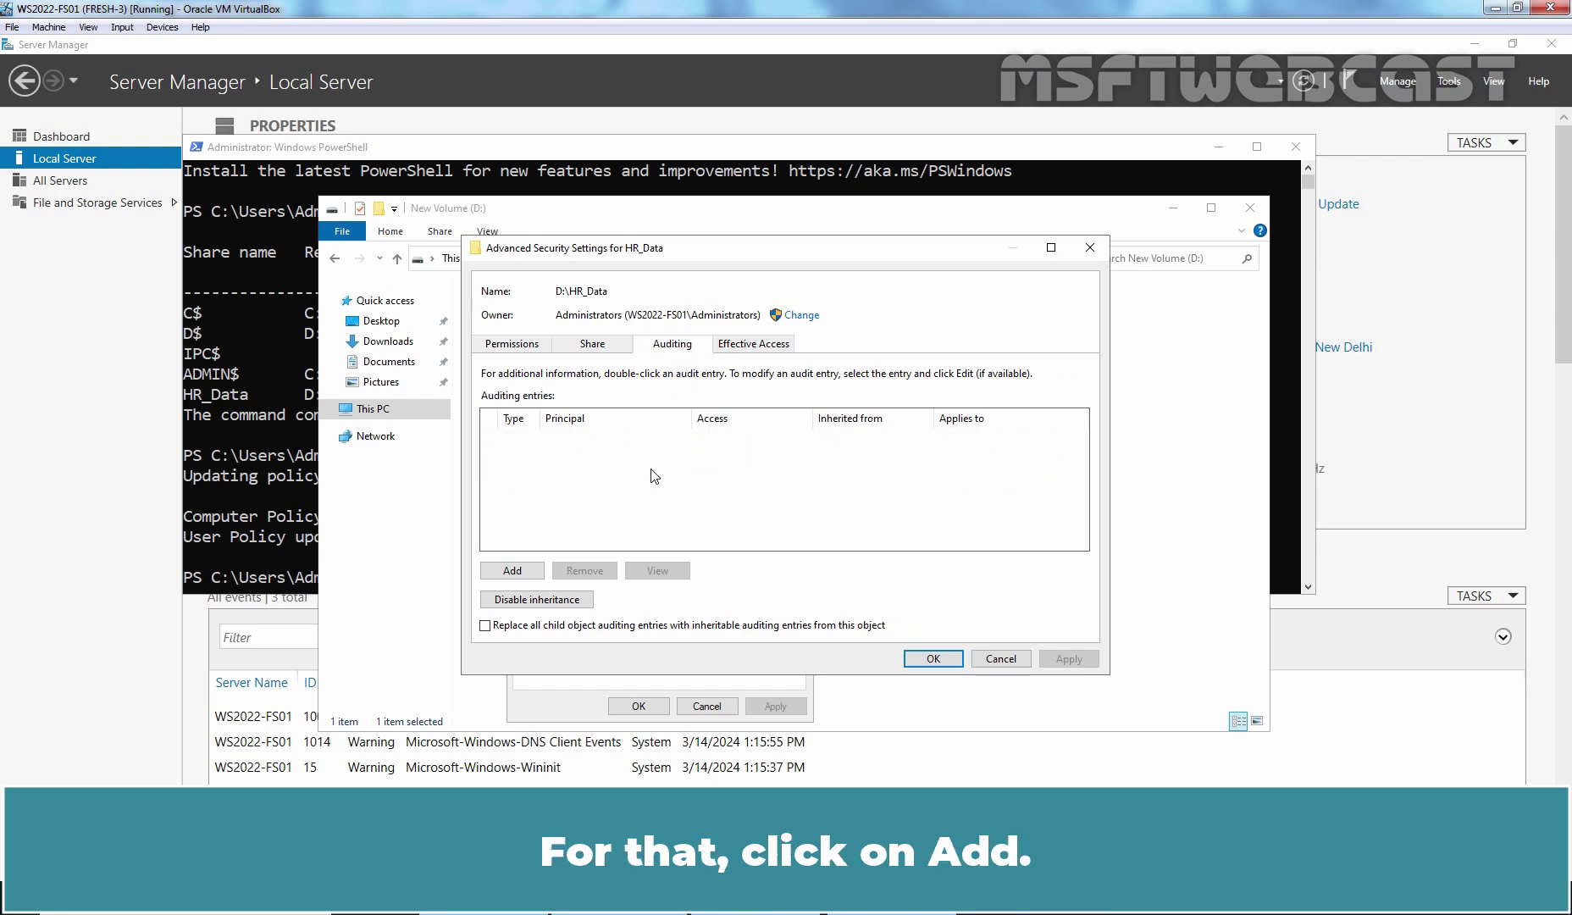
click(517, 573)
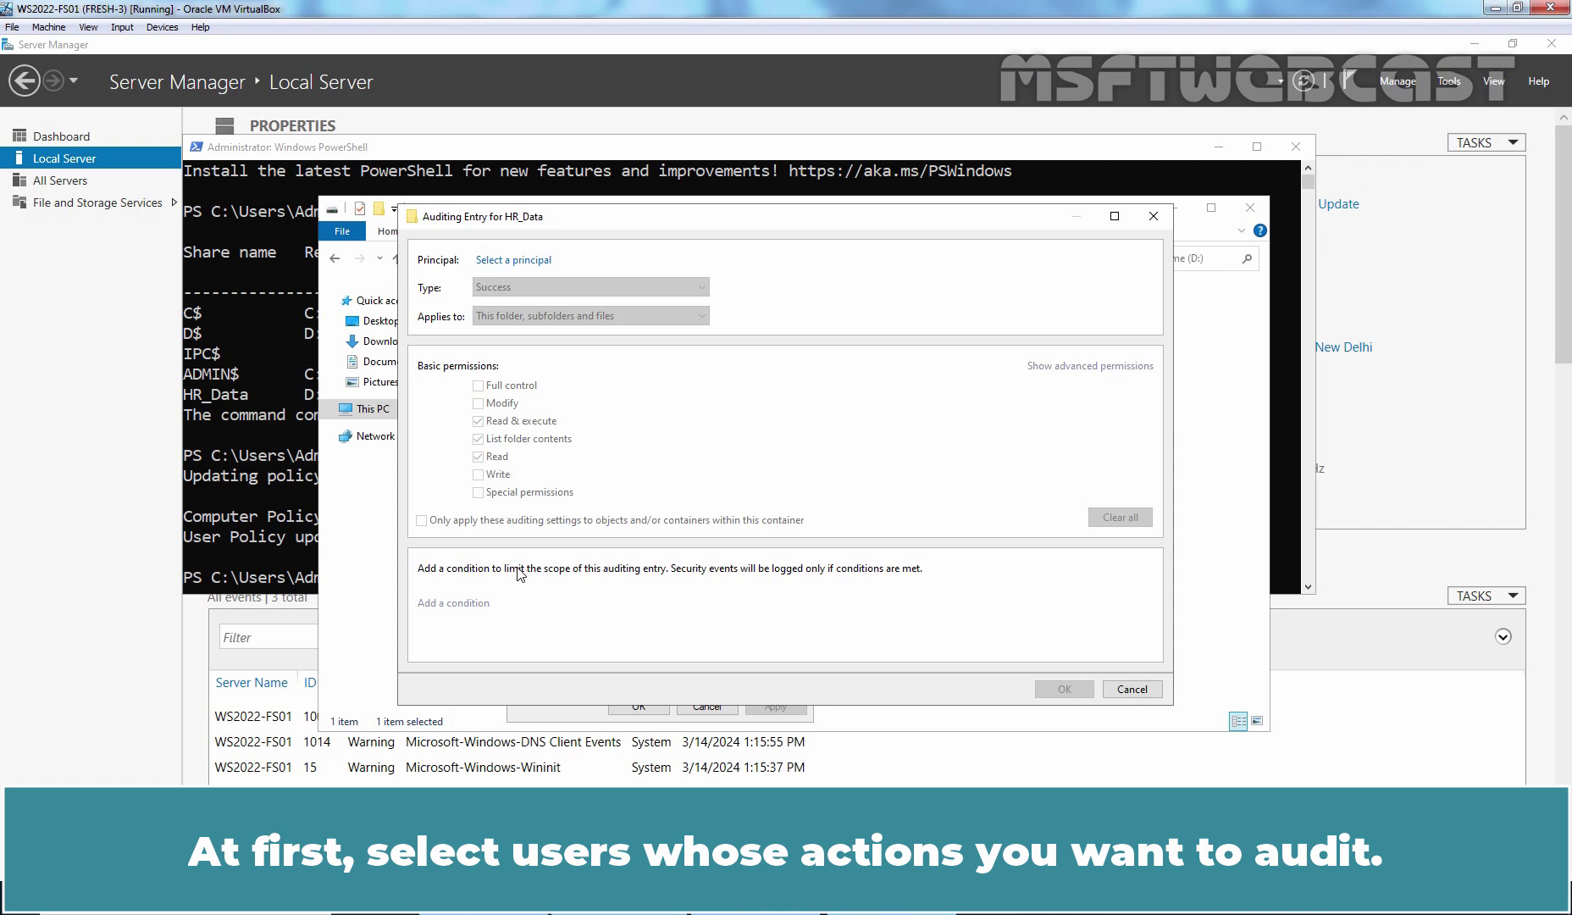
Select 'everyone', resolved to Everyone, as the auditing entry's principal
click(511, 263)
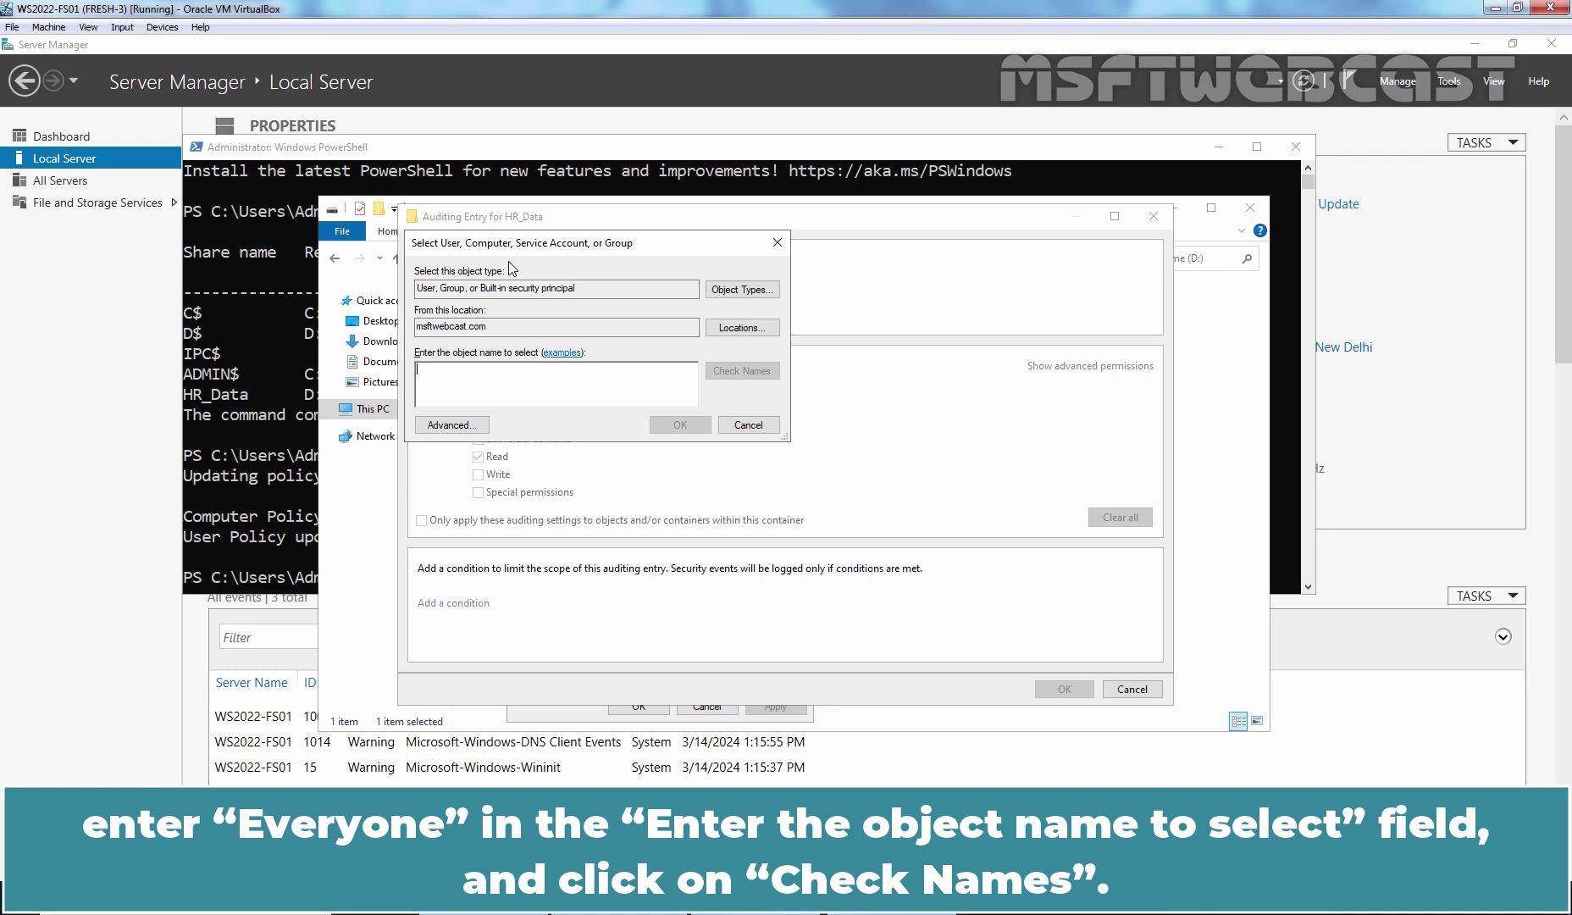
text(everyone)
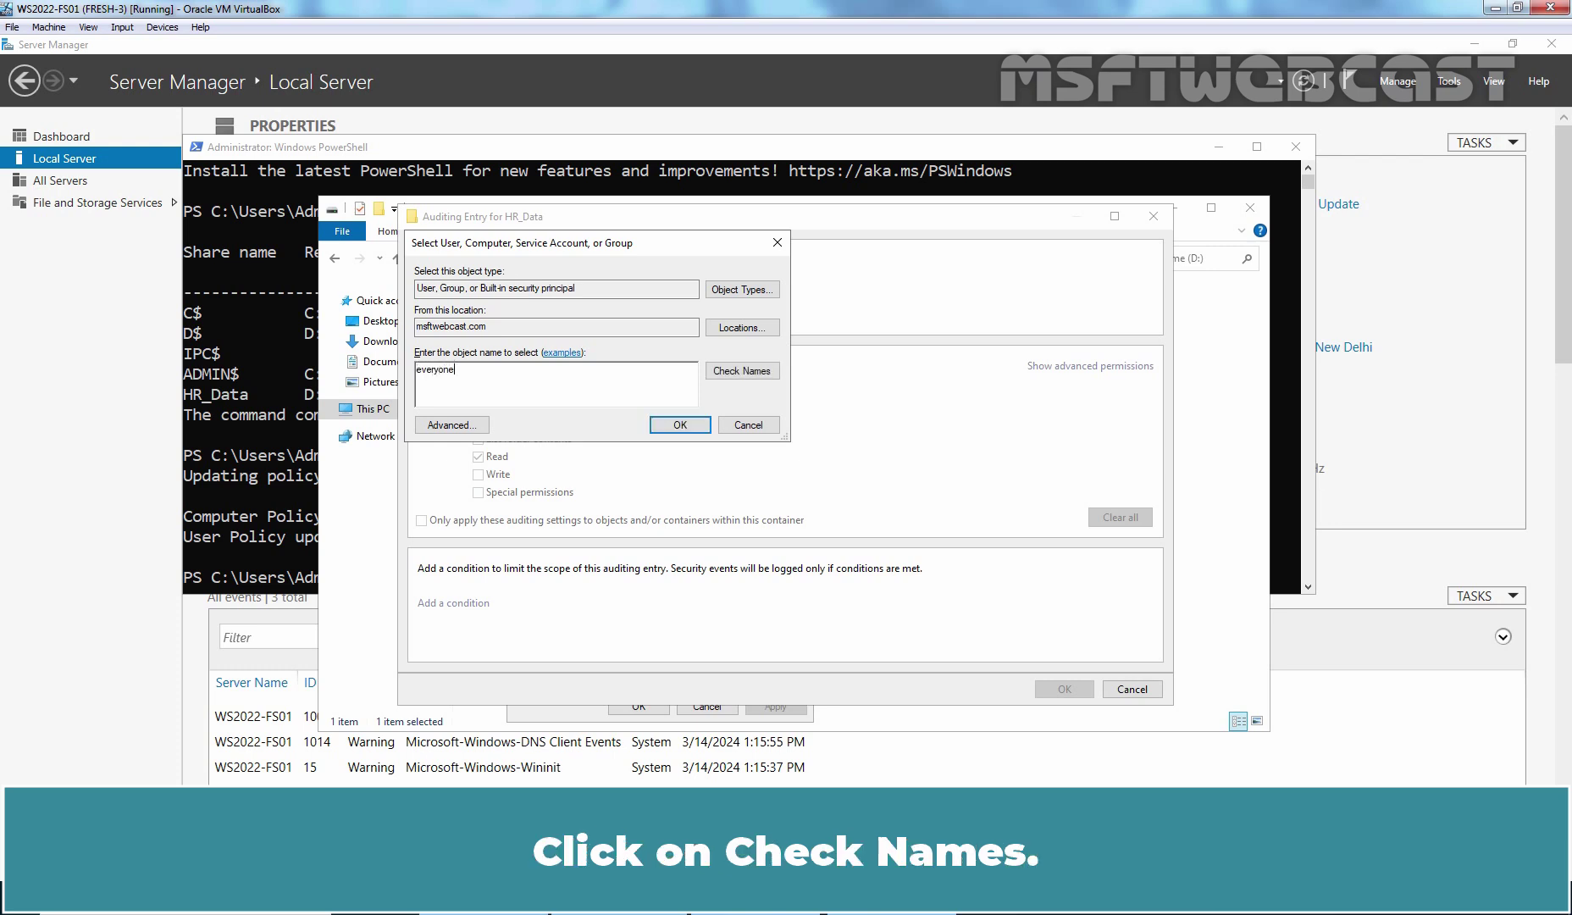
click(740, 372)
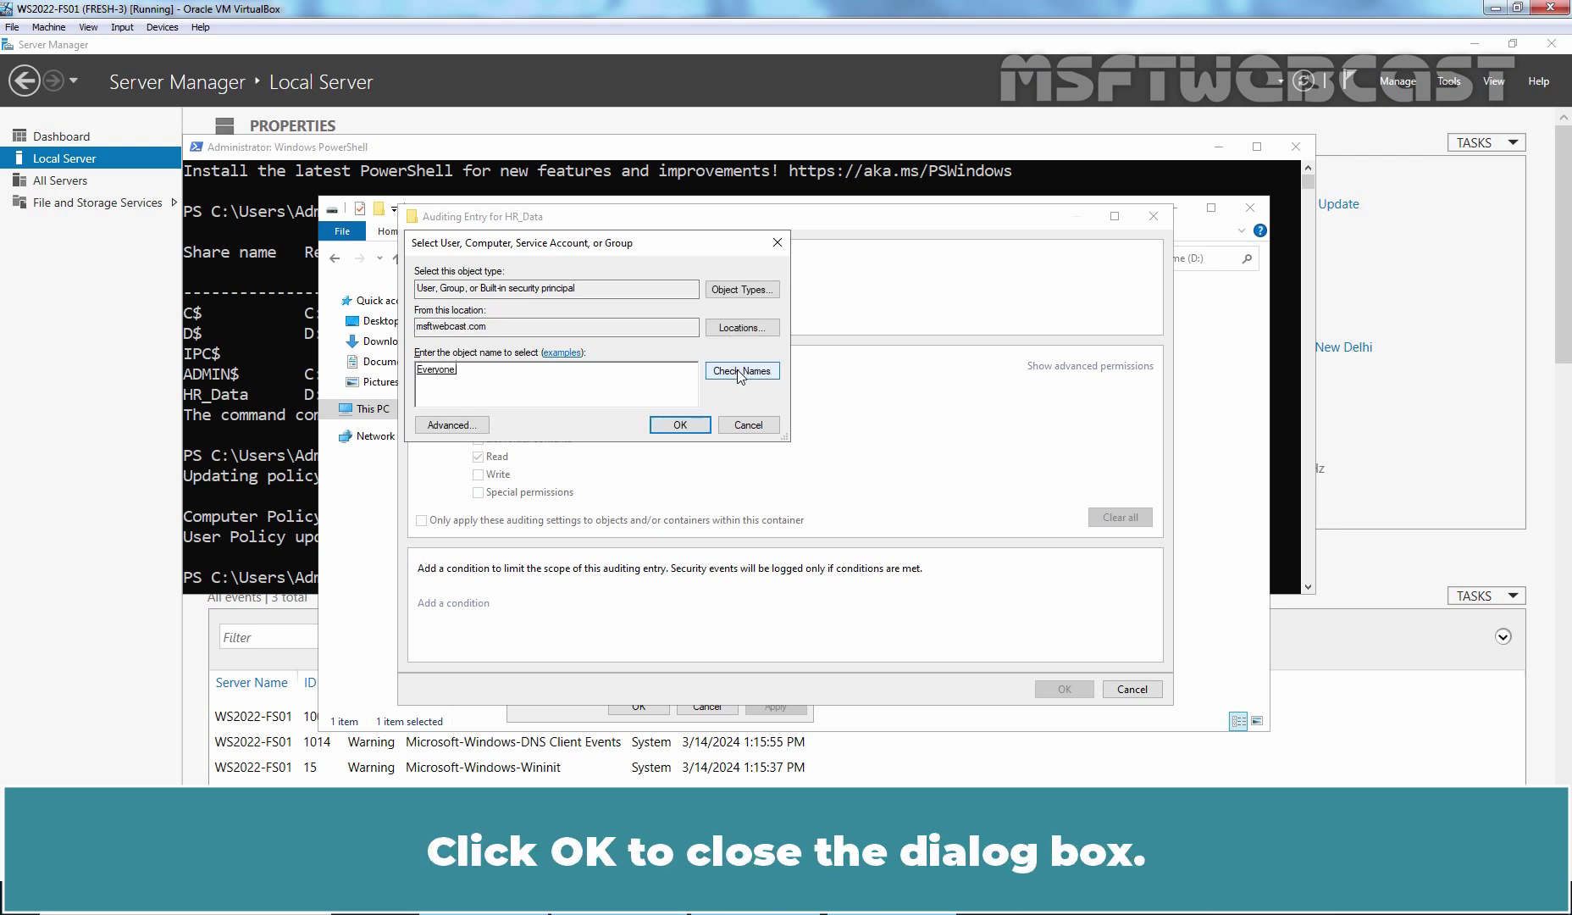
click(681, 425)
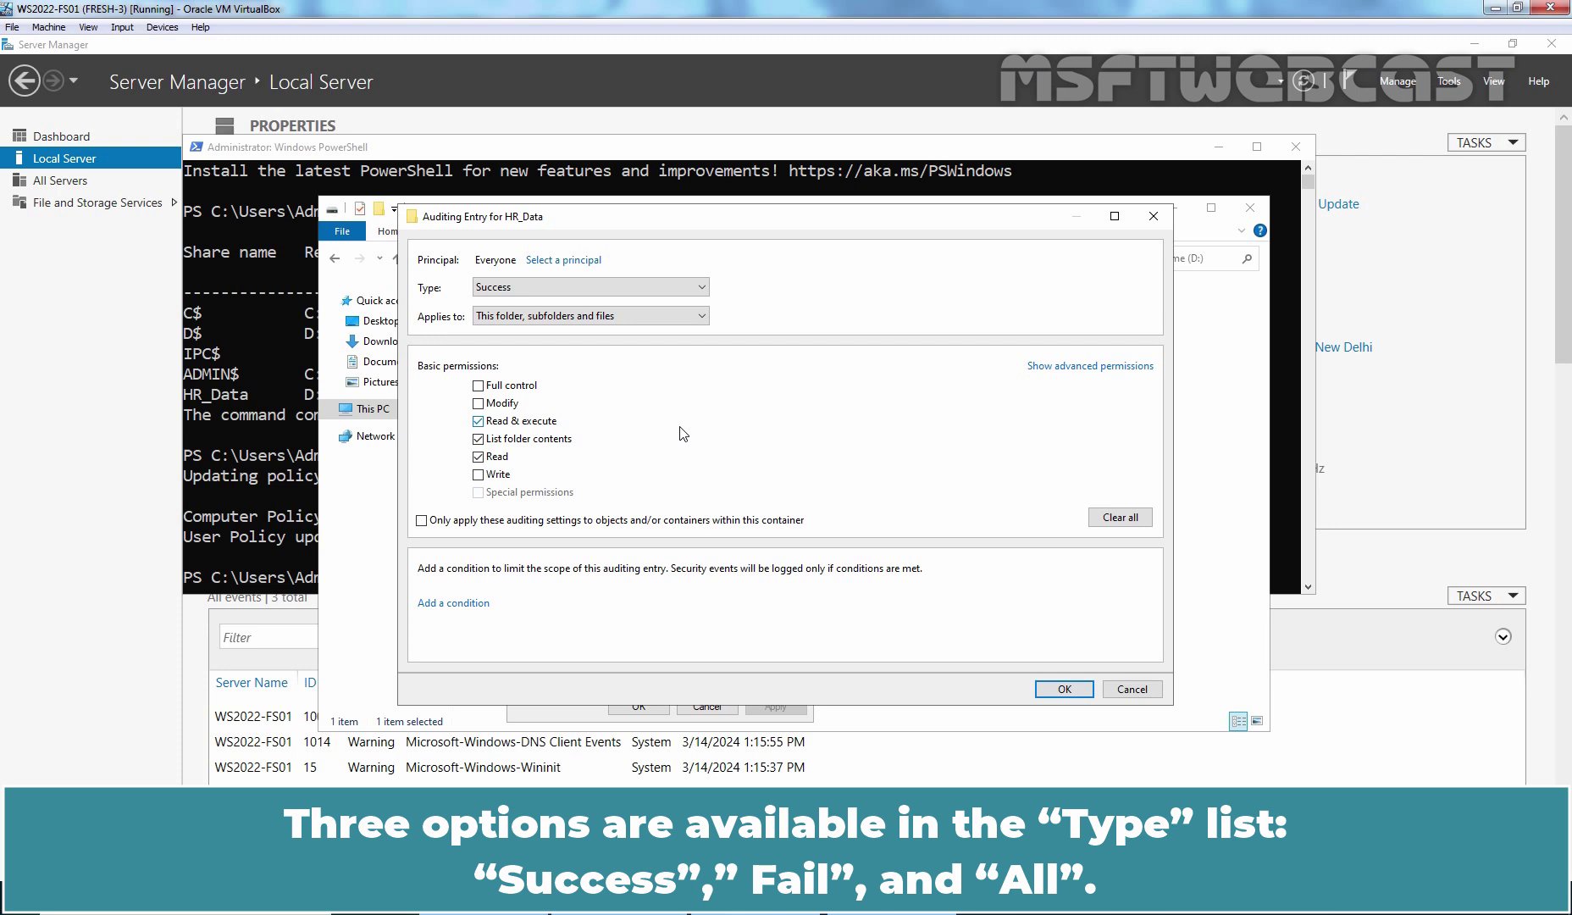
Set the entry type to All, auditing only Delete and Delete subfolders and files, and save it
click(599, 289)
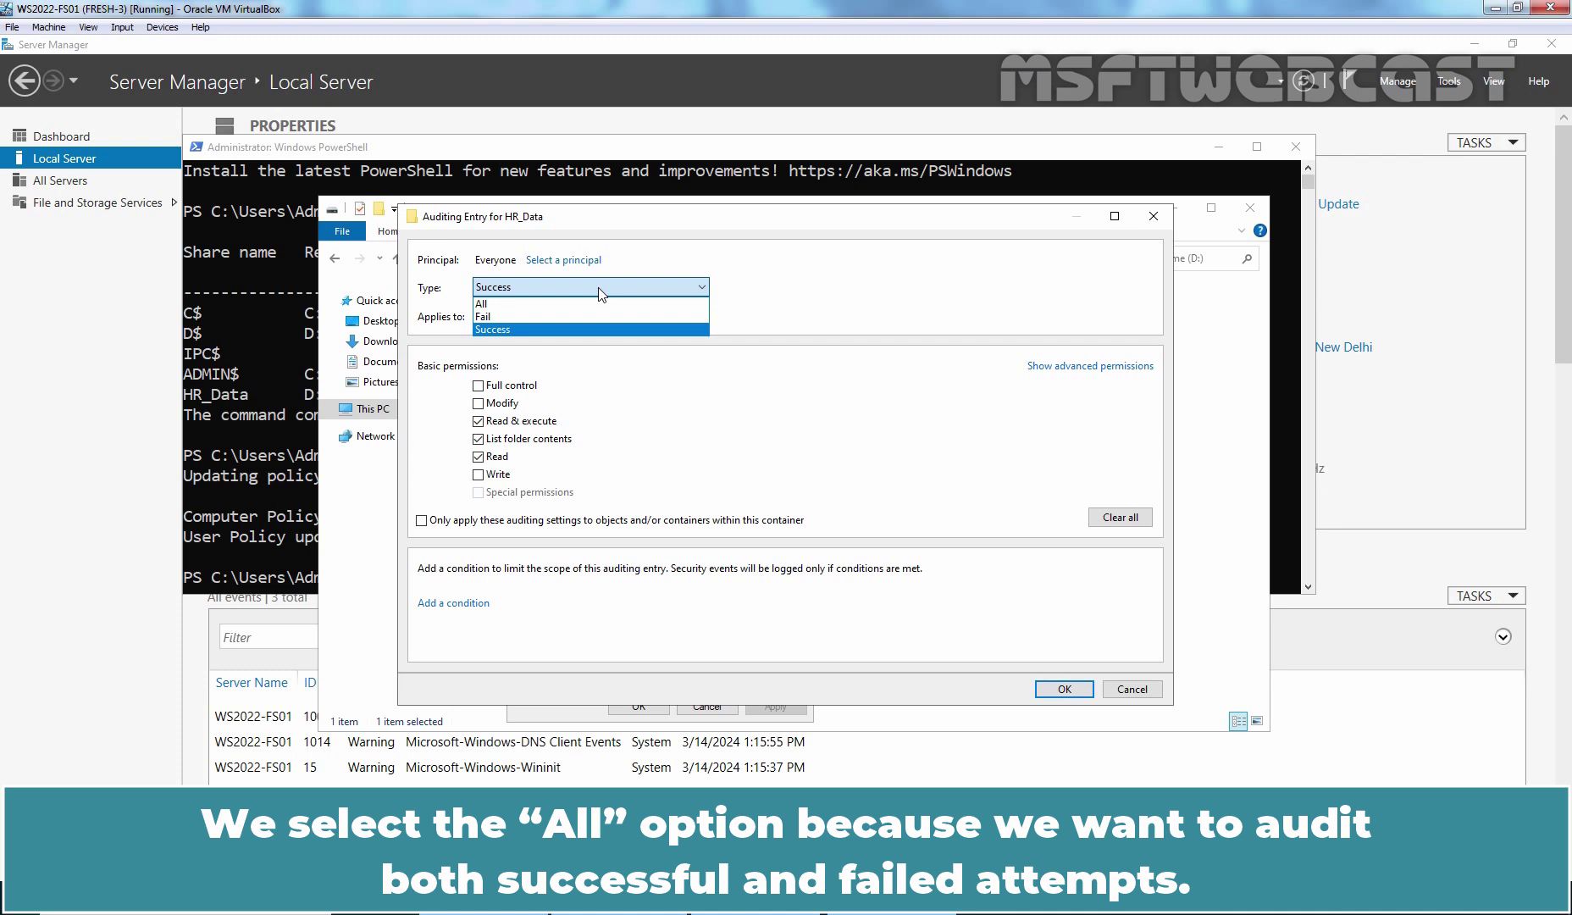
click(512, 305)
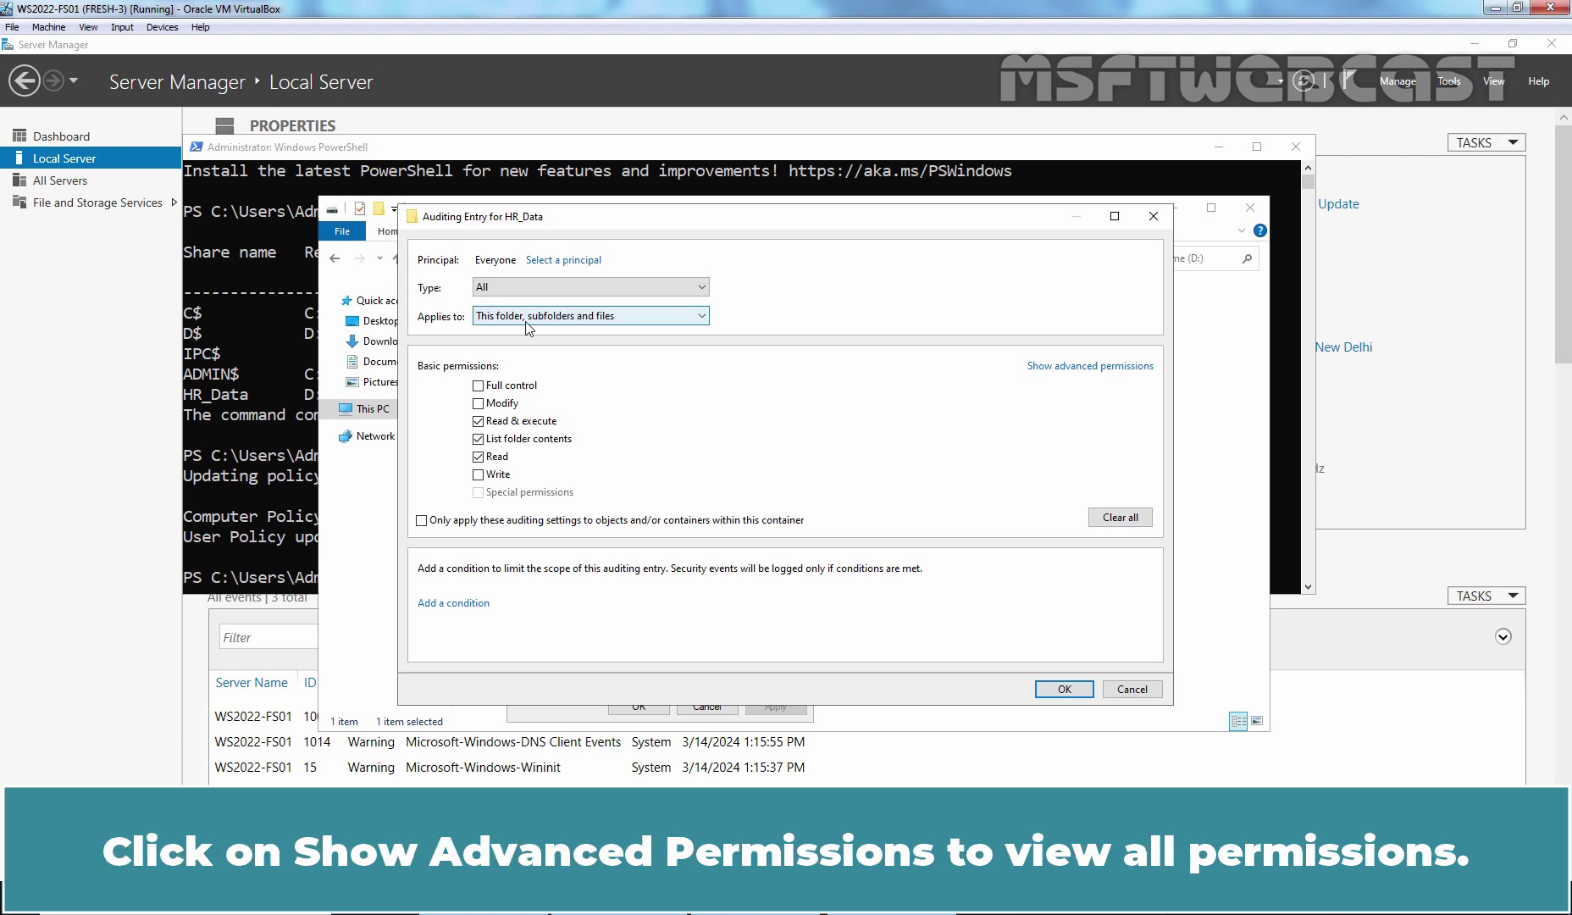
click(1109, 371)
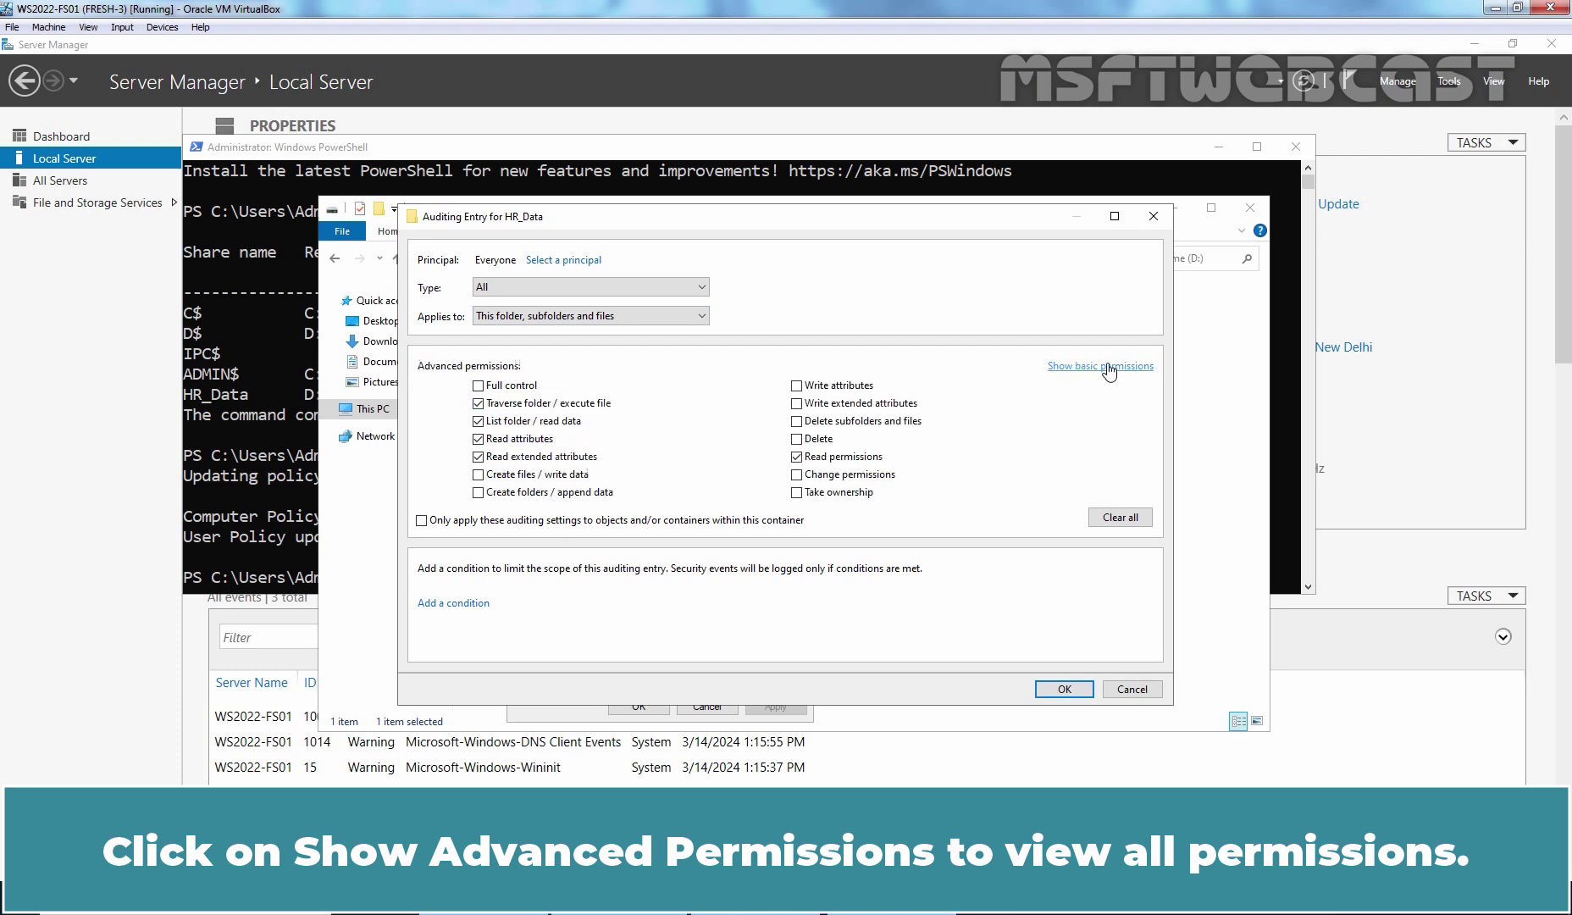
click(1118, 519)
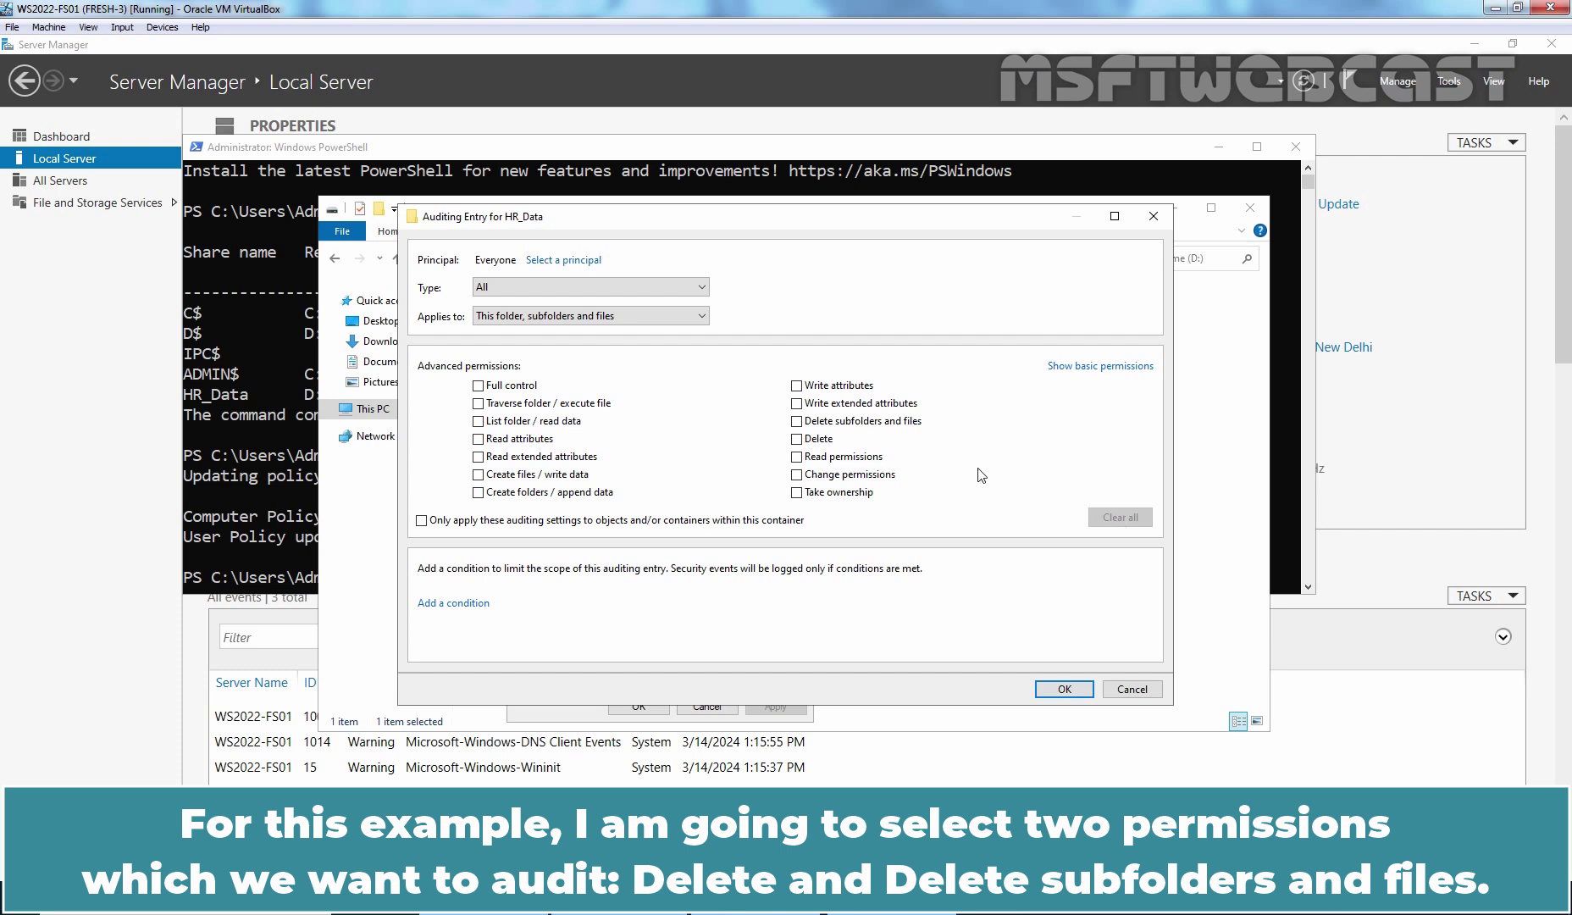
click(796, 439)
click(797, 422)
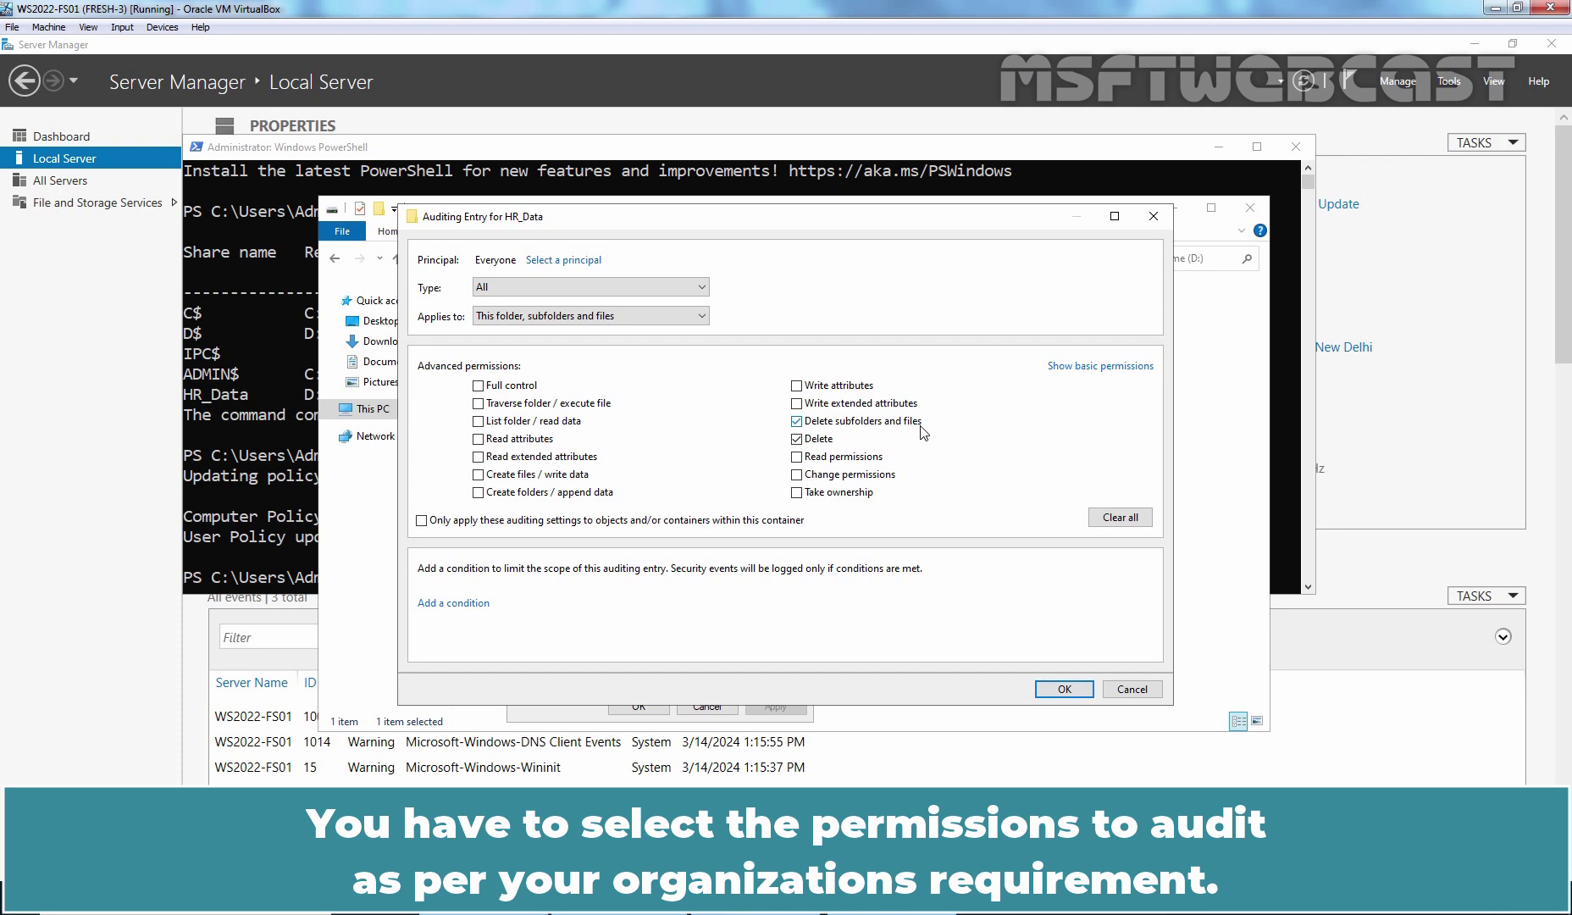
click(1064, 690)
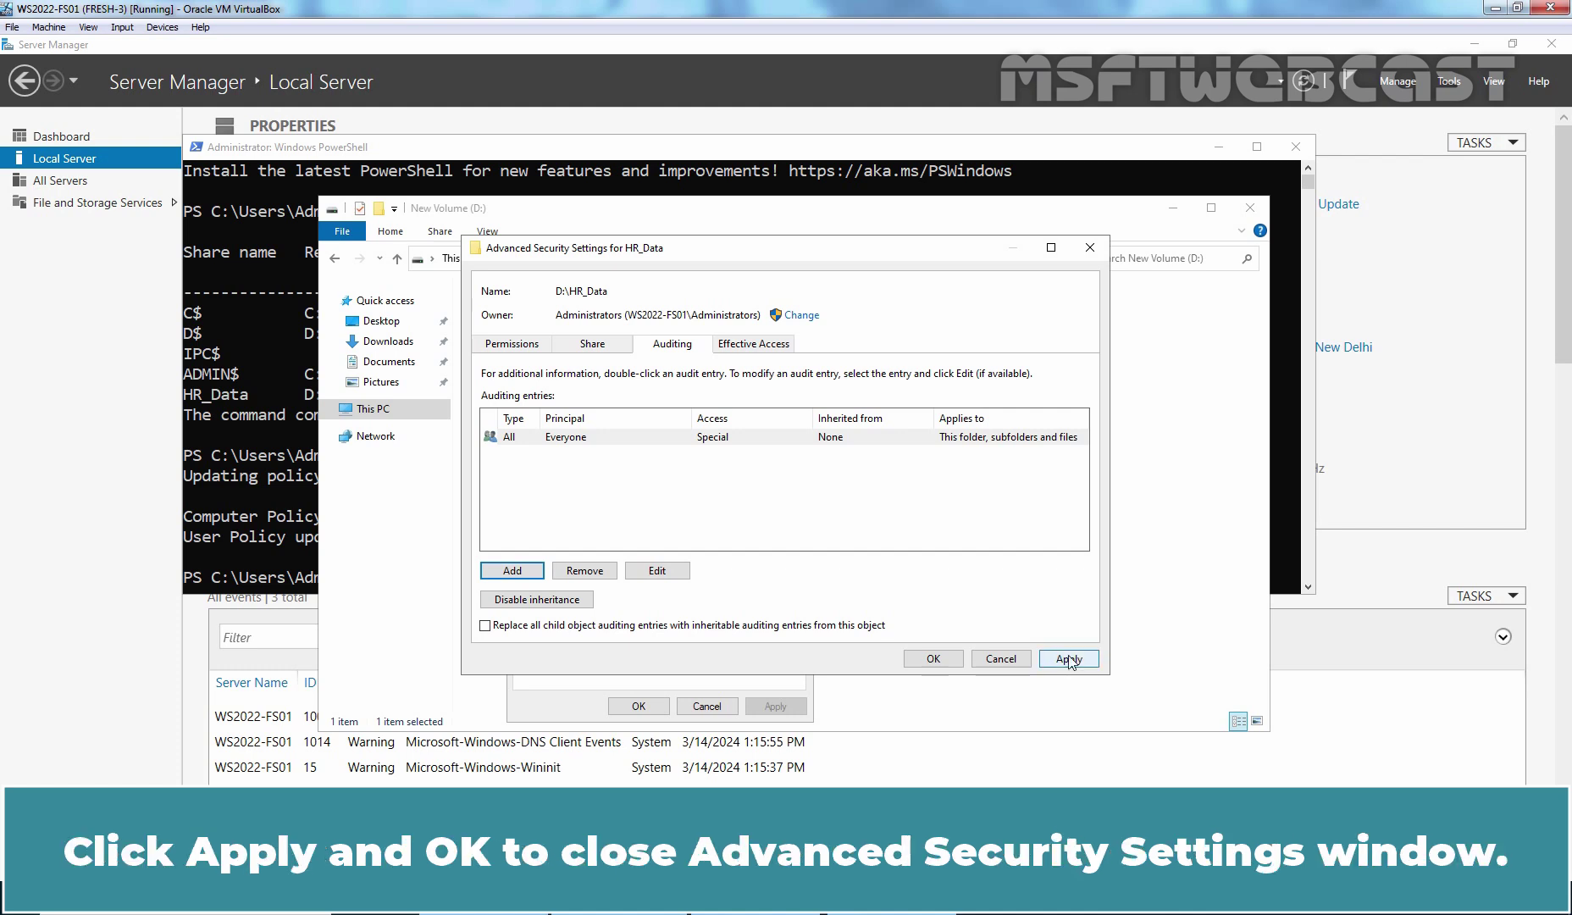
Apply the HR_Data auditing entries, then close New Volume (D:) and PowerShell
click(1069, 658)
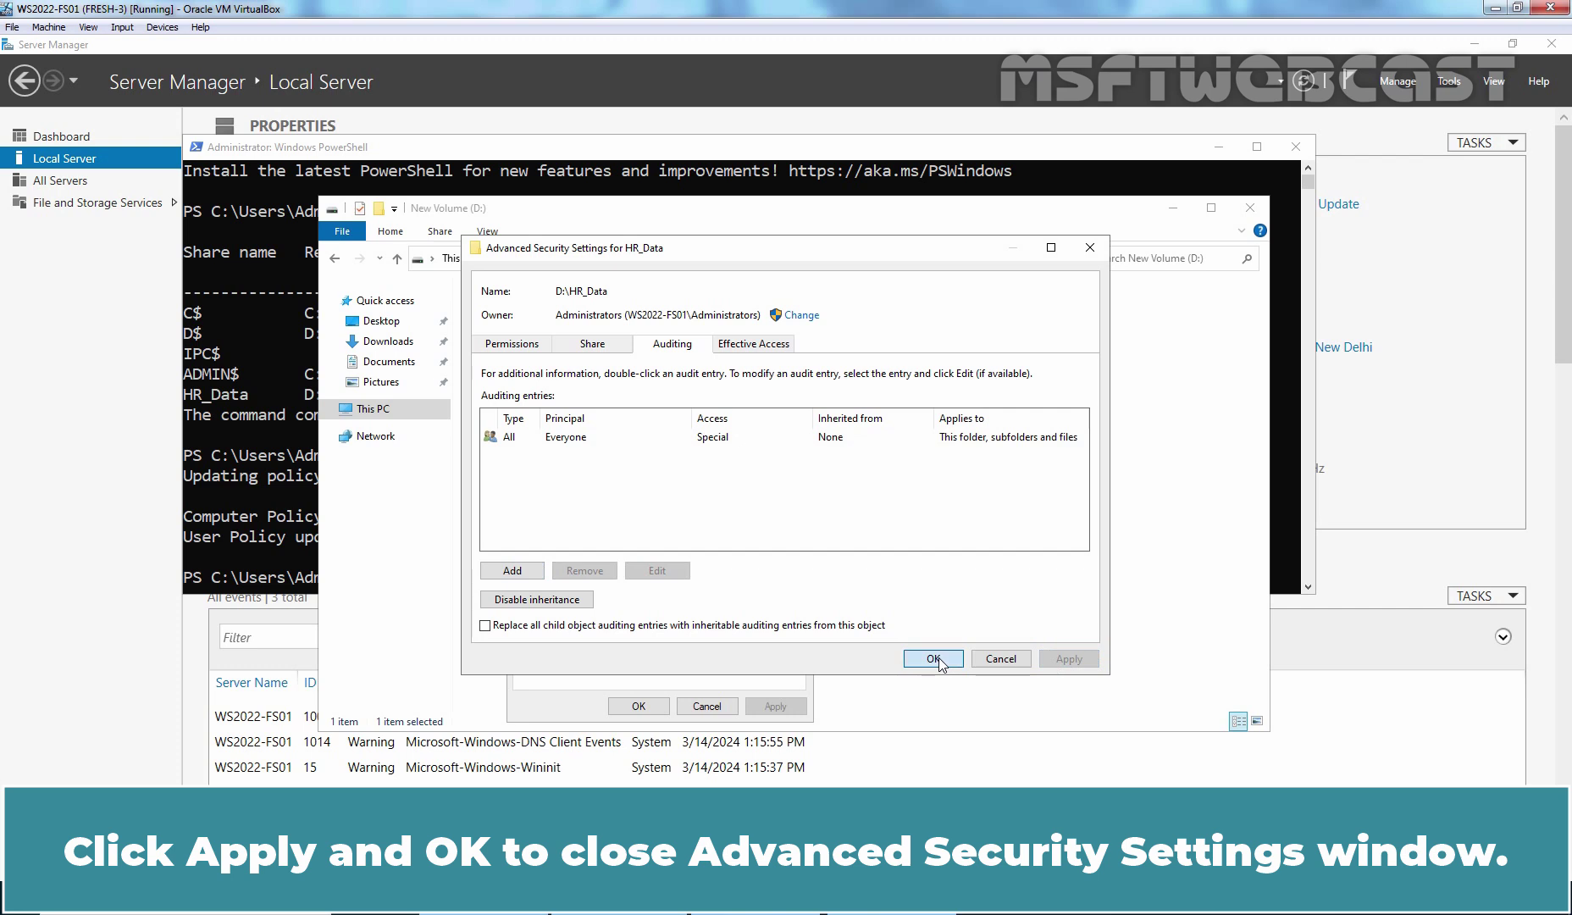
click(934, 660)
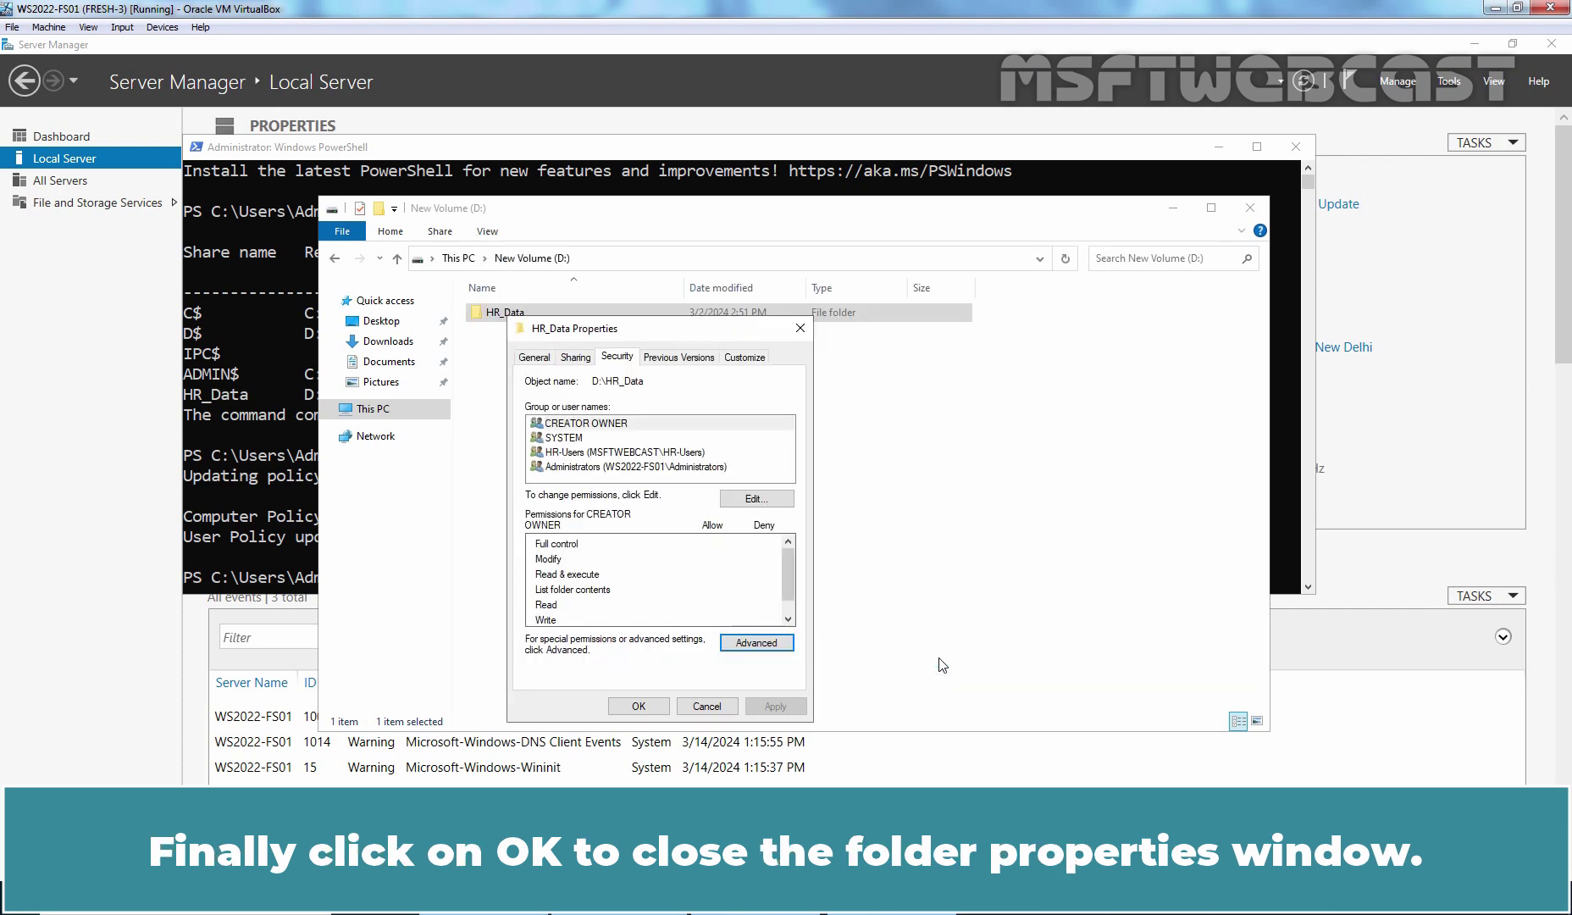
click(638, 707)
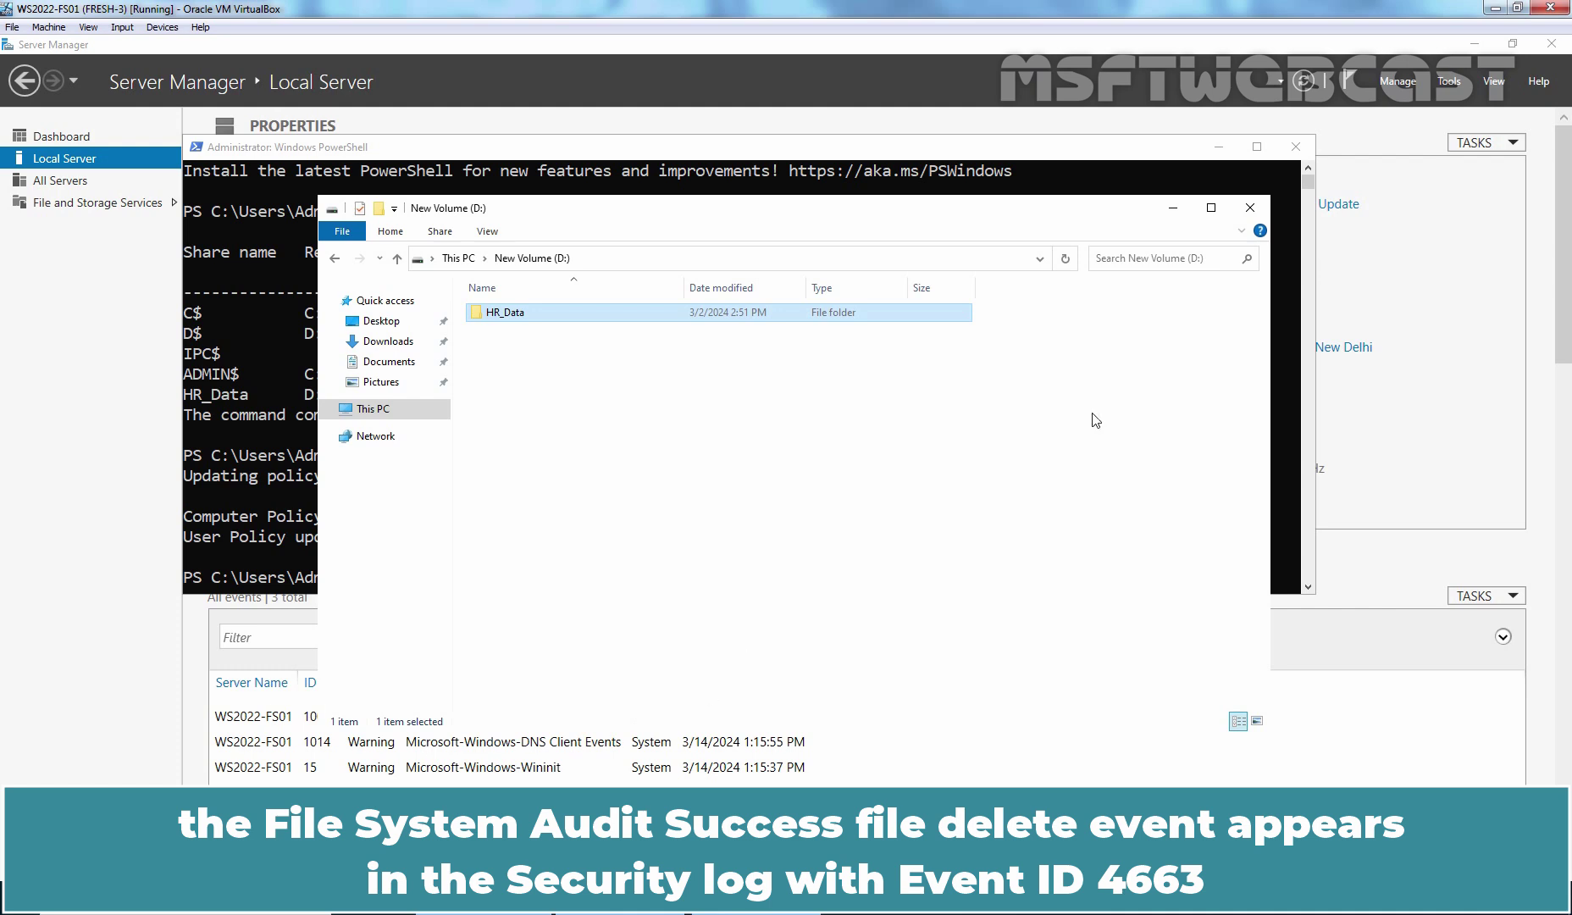
click(1250, 207)
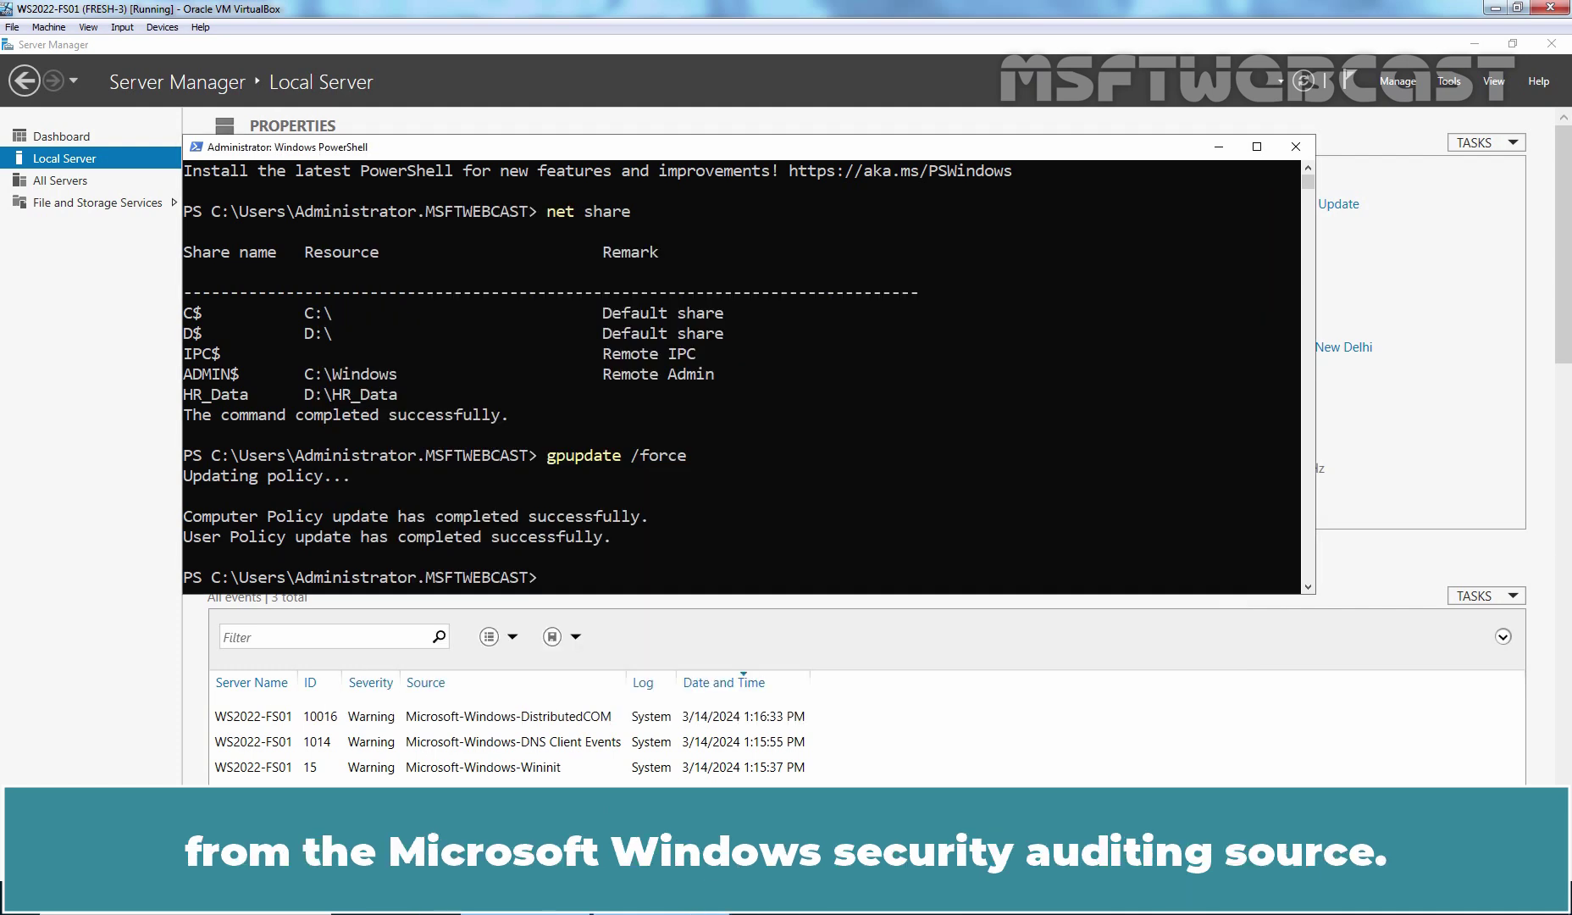
click(1296, 147)
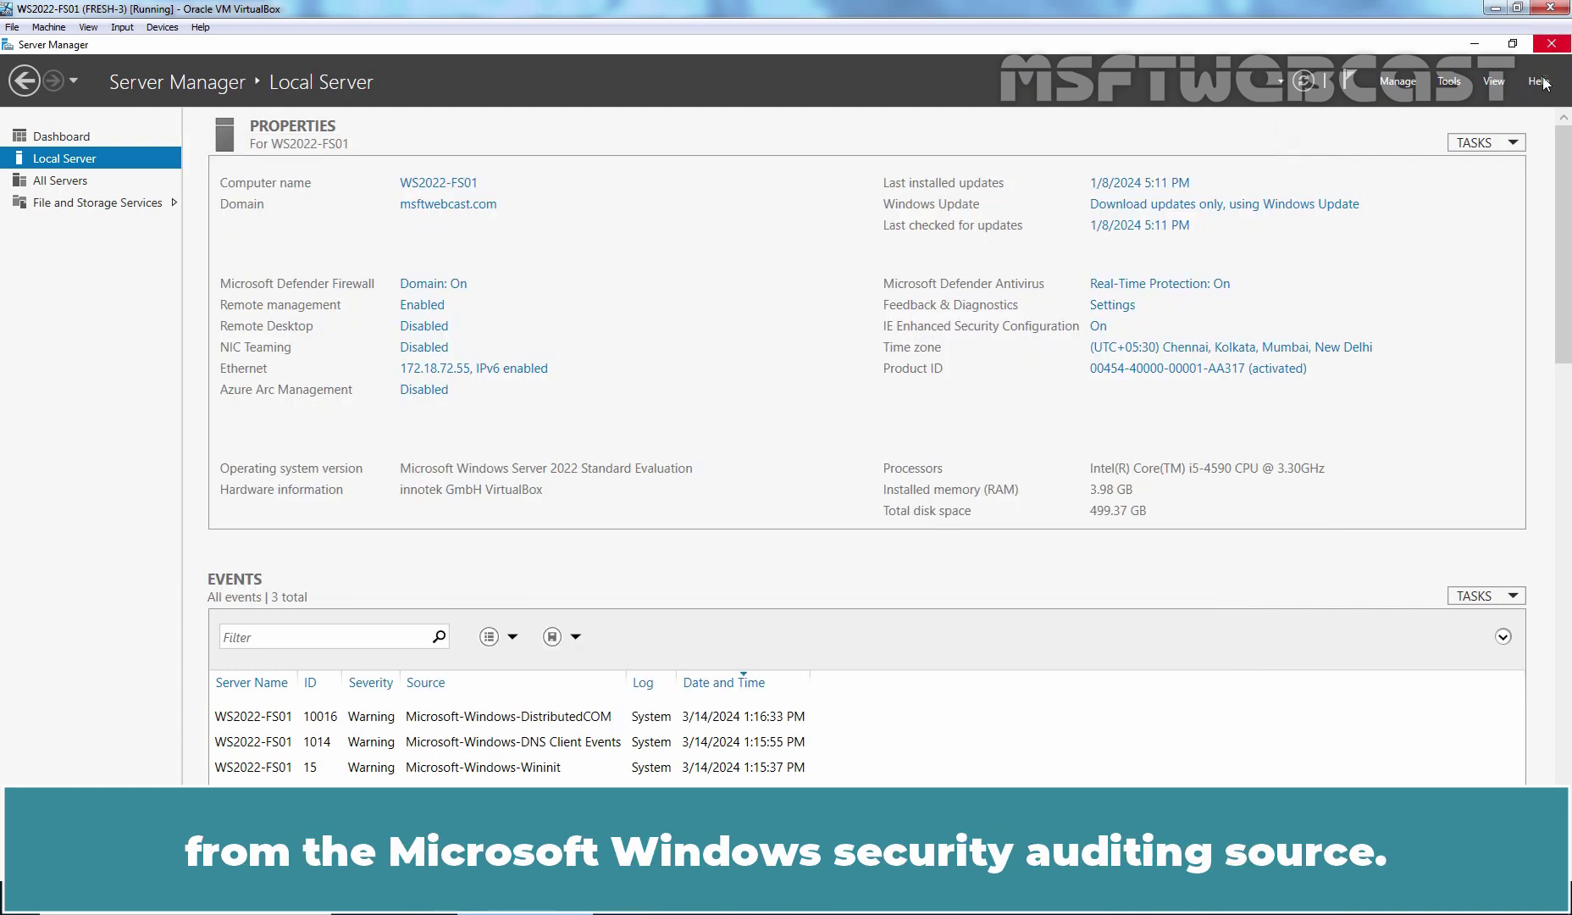
Close Server Manager and restart the file server from the Alt+F4 shutdown dialog
click(1553, 46)
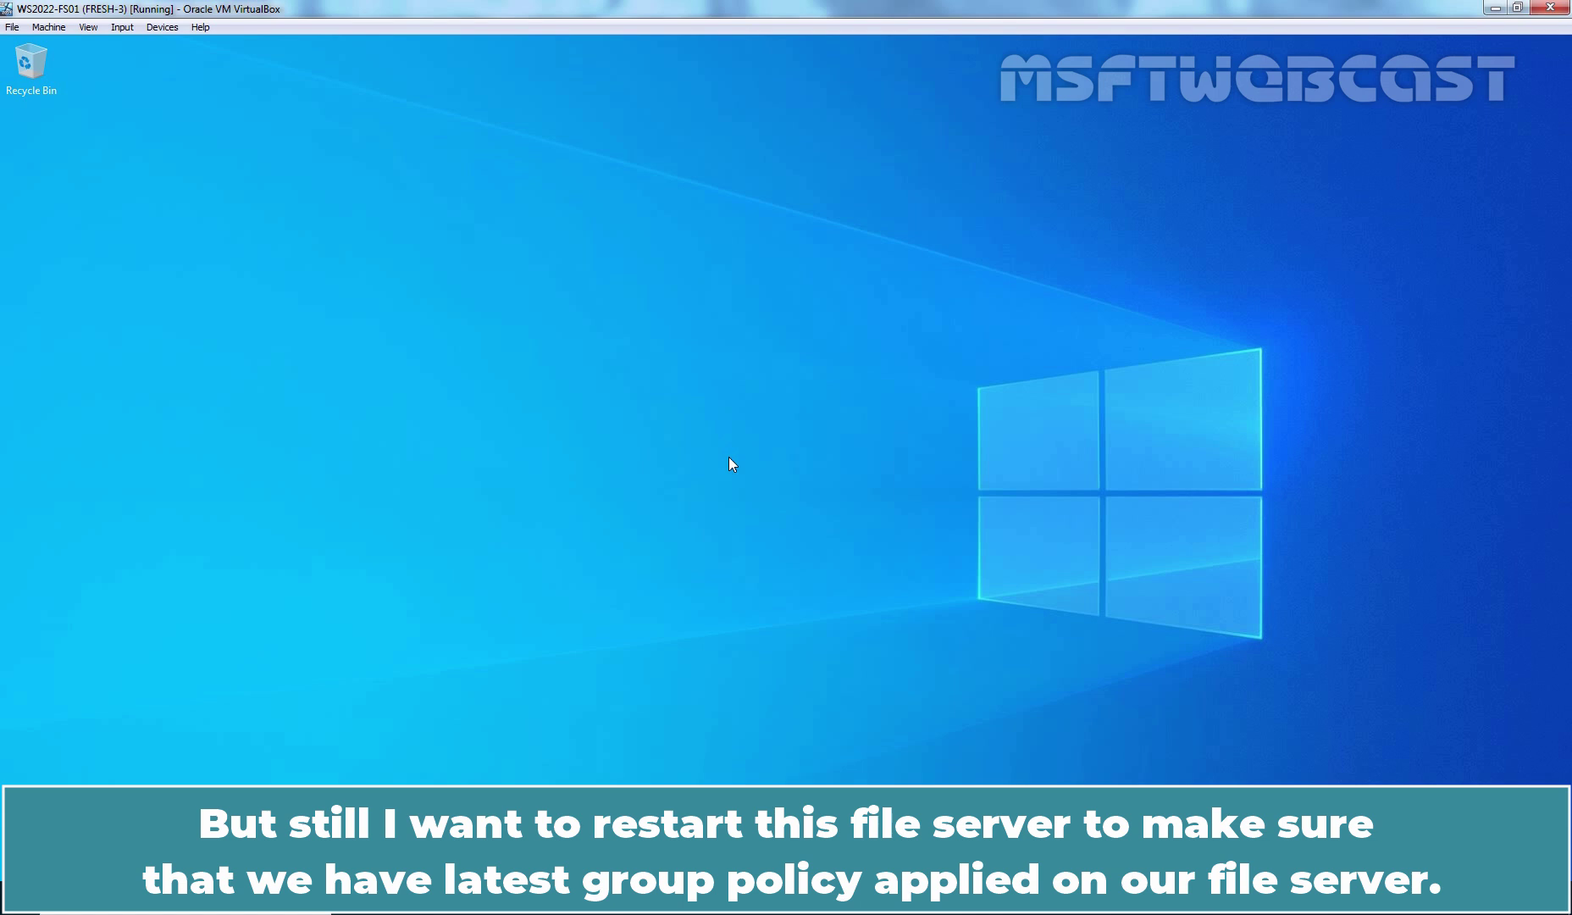
key(alt+F4)
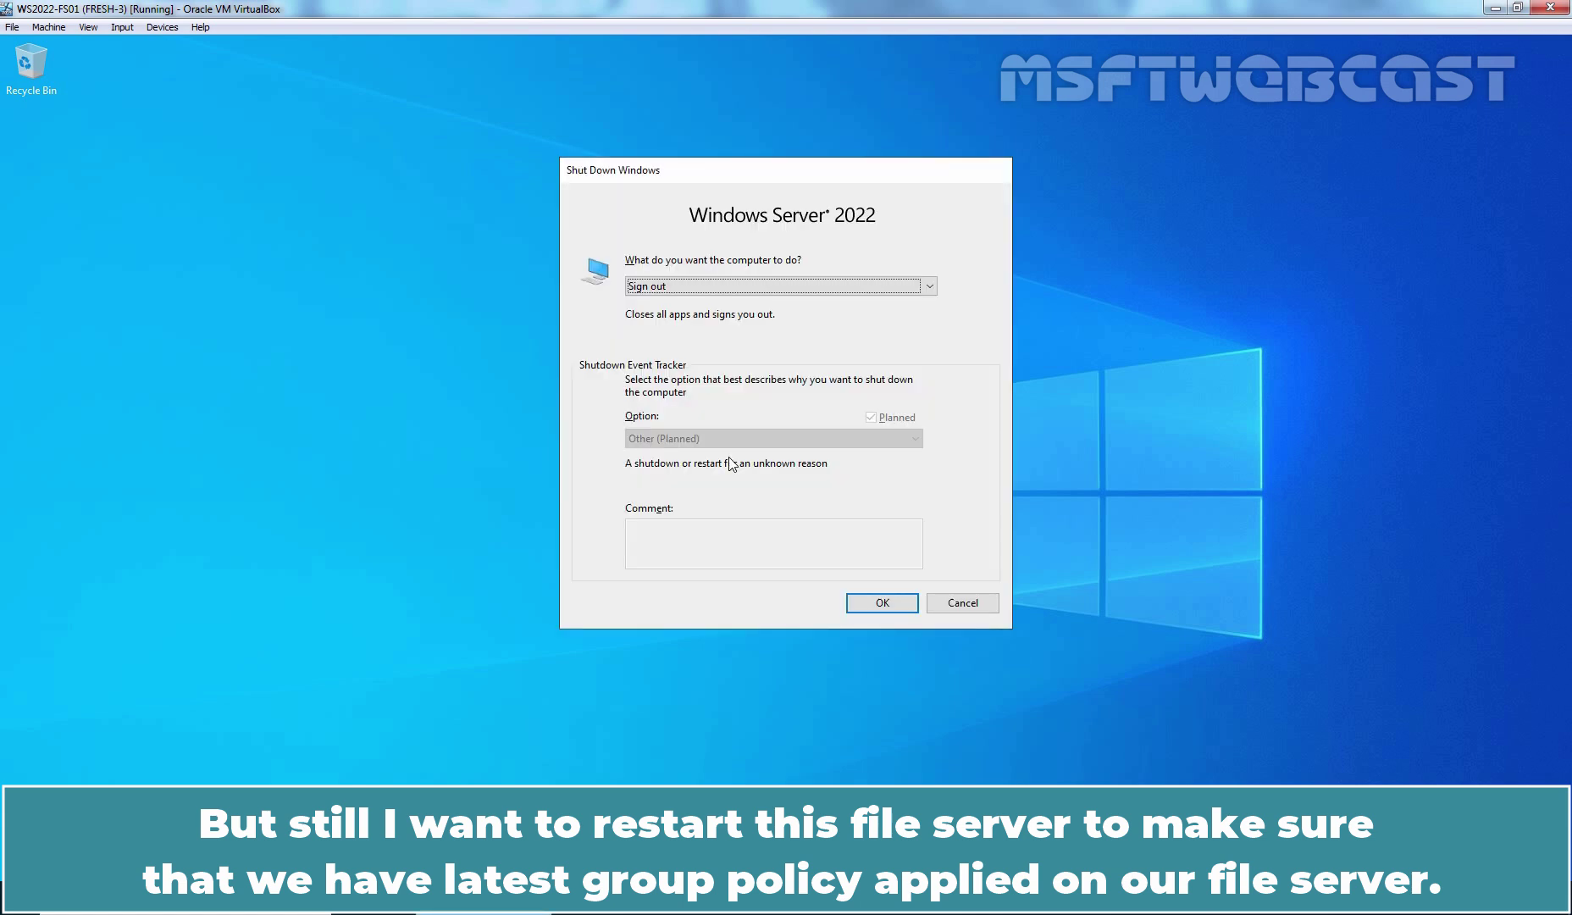
text(art)
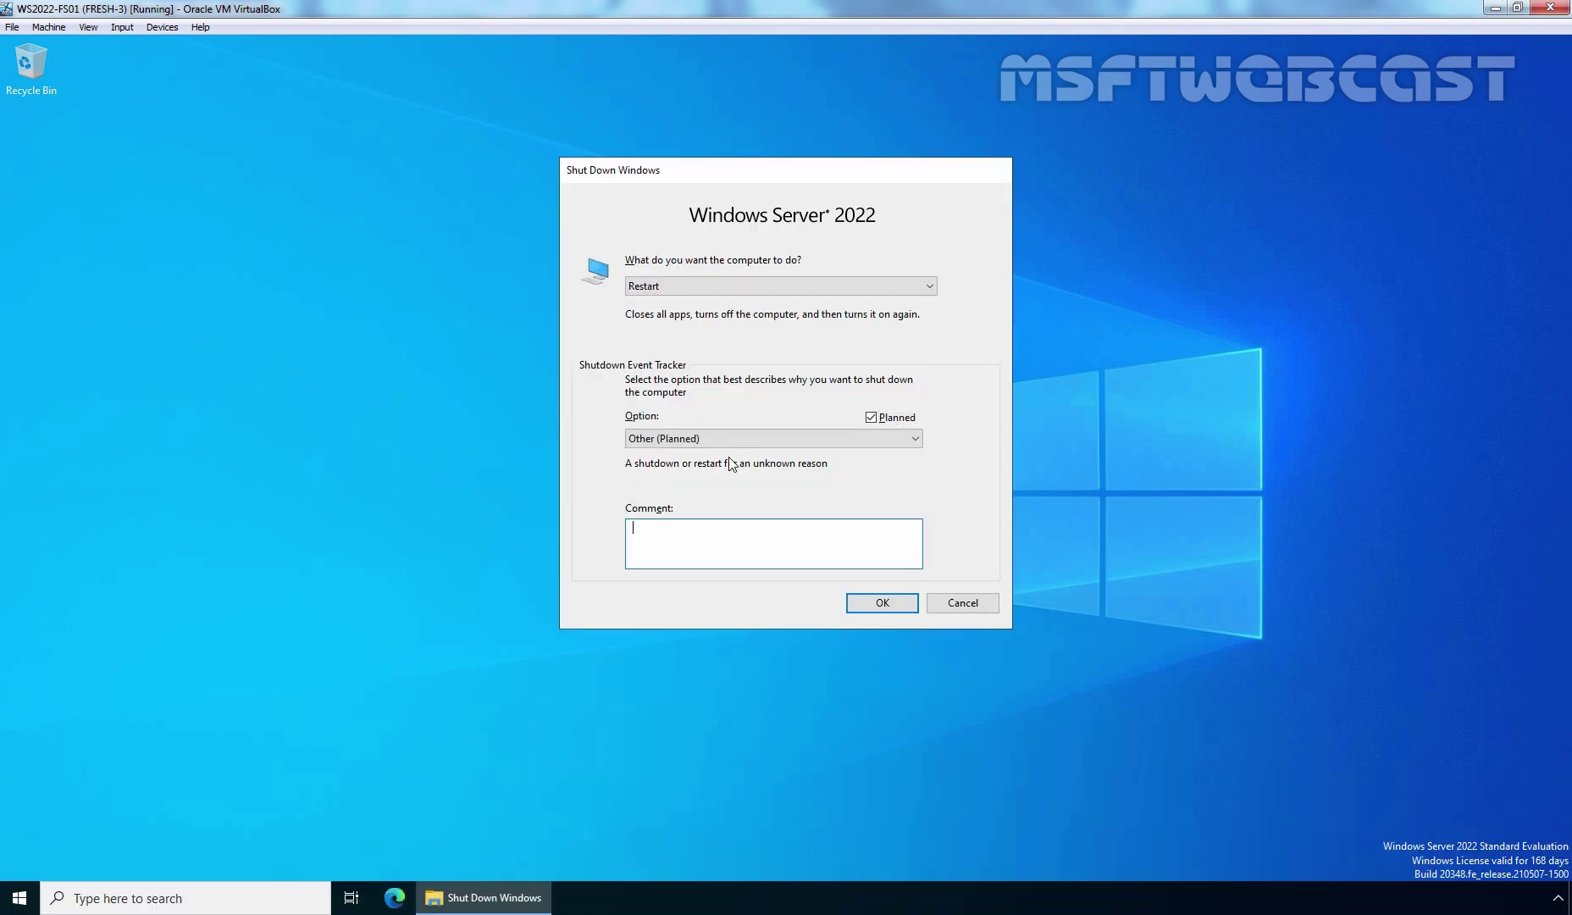
key(Return)
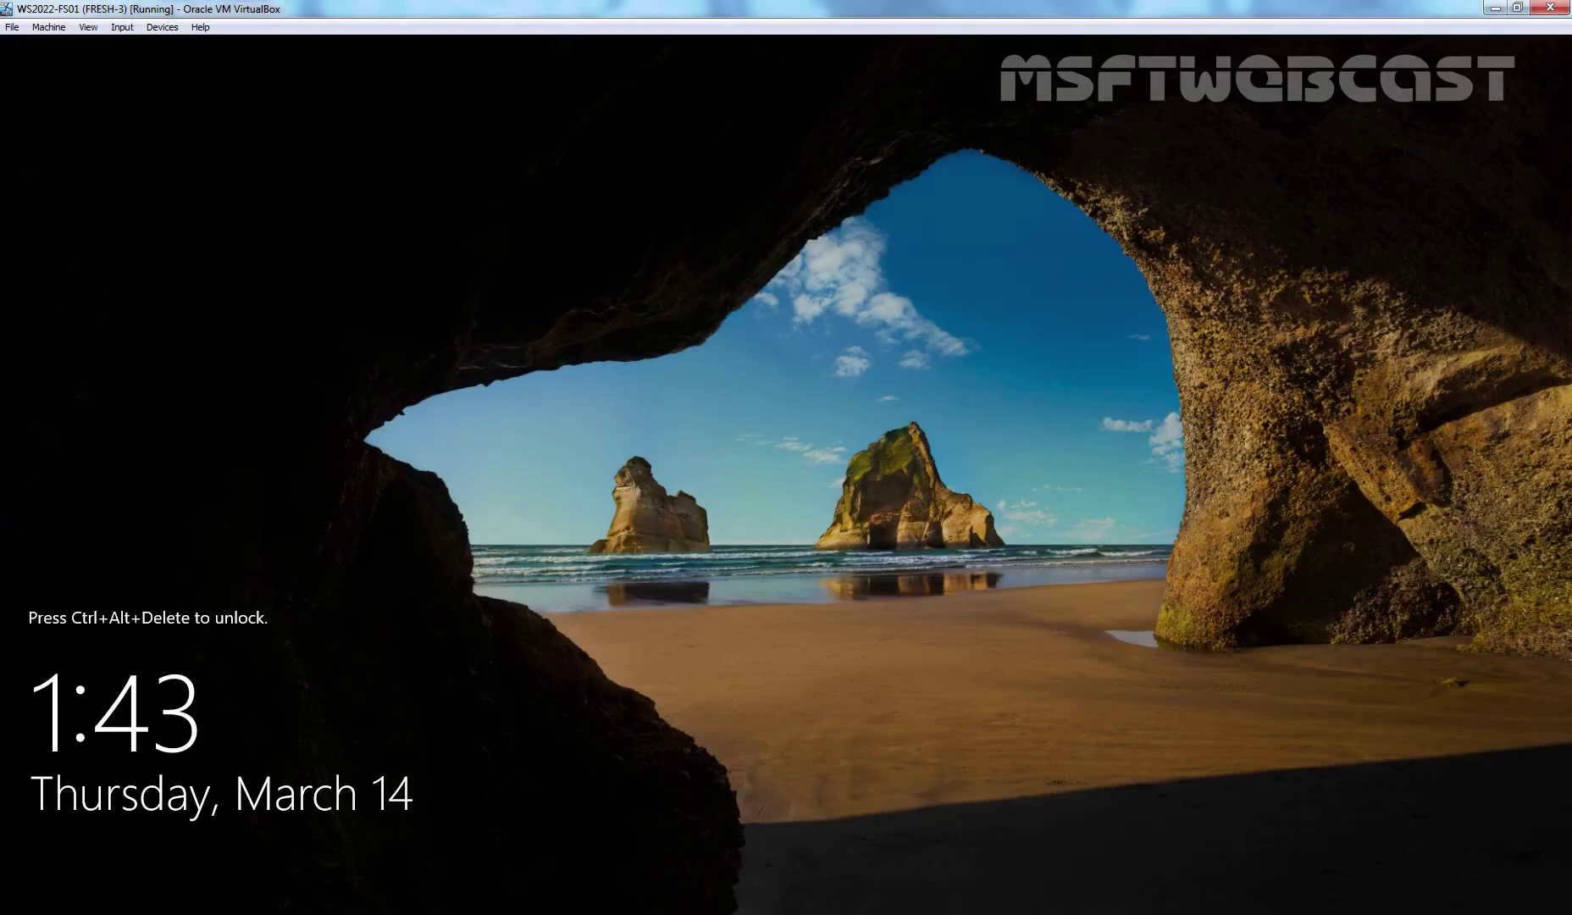
Sign back in to the file server with the domain administrator password
key(ctrl+alt+Delete)
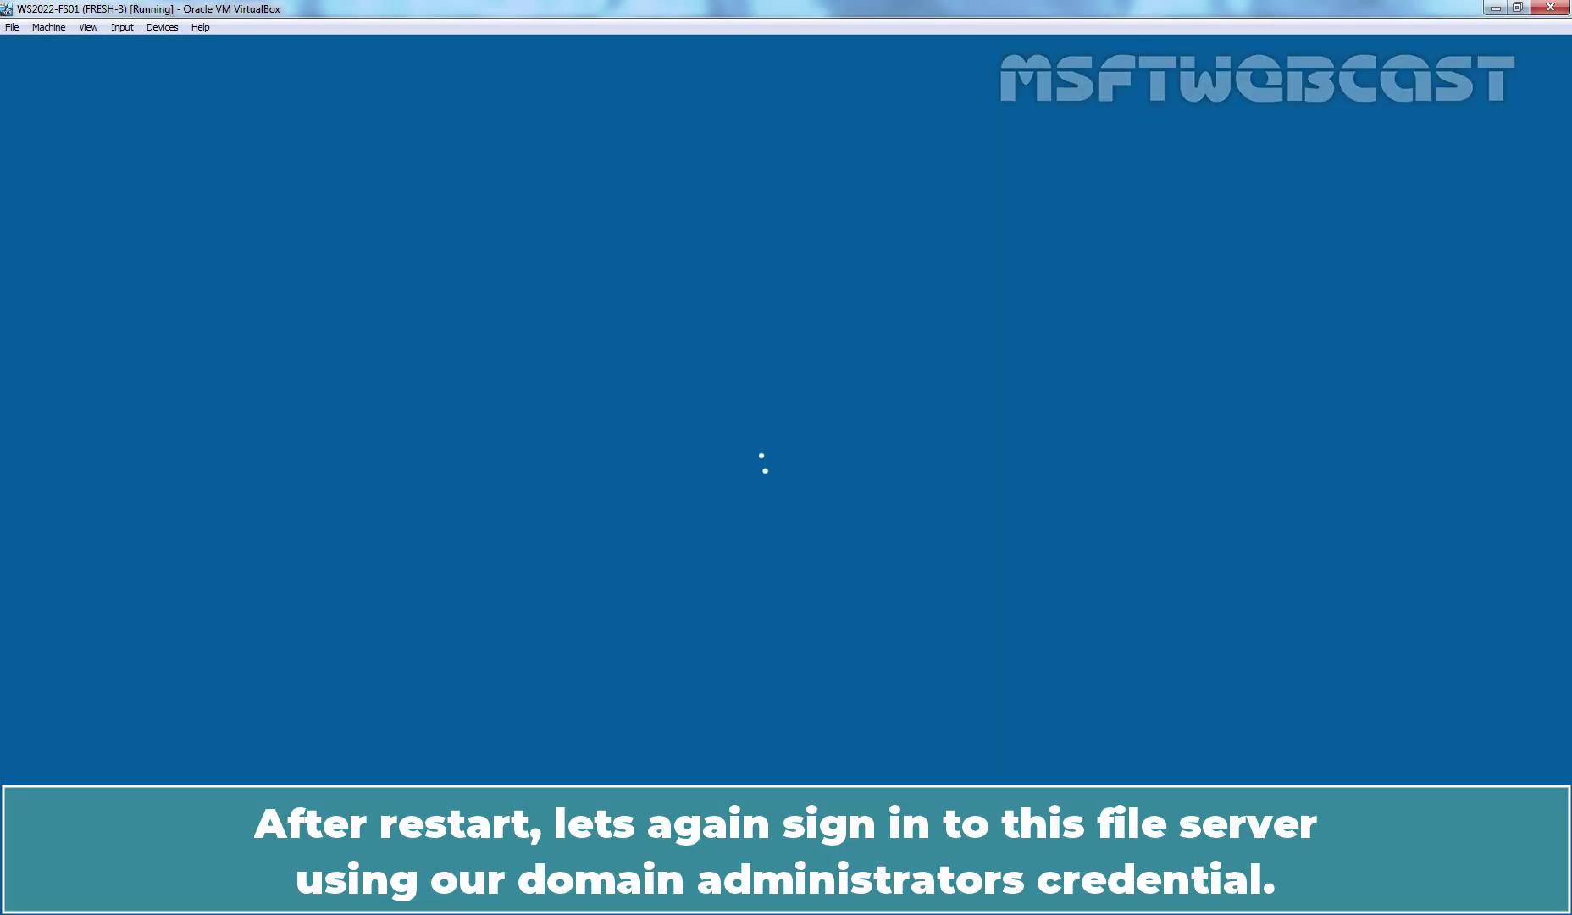
text(••••••••••)
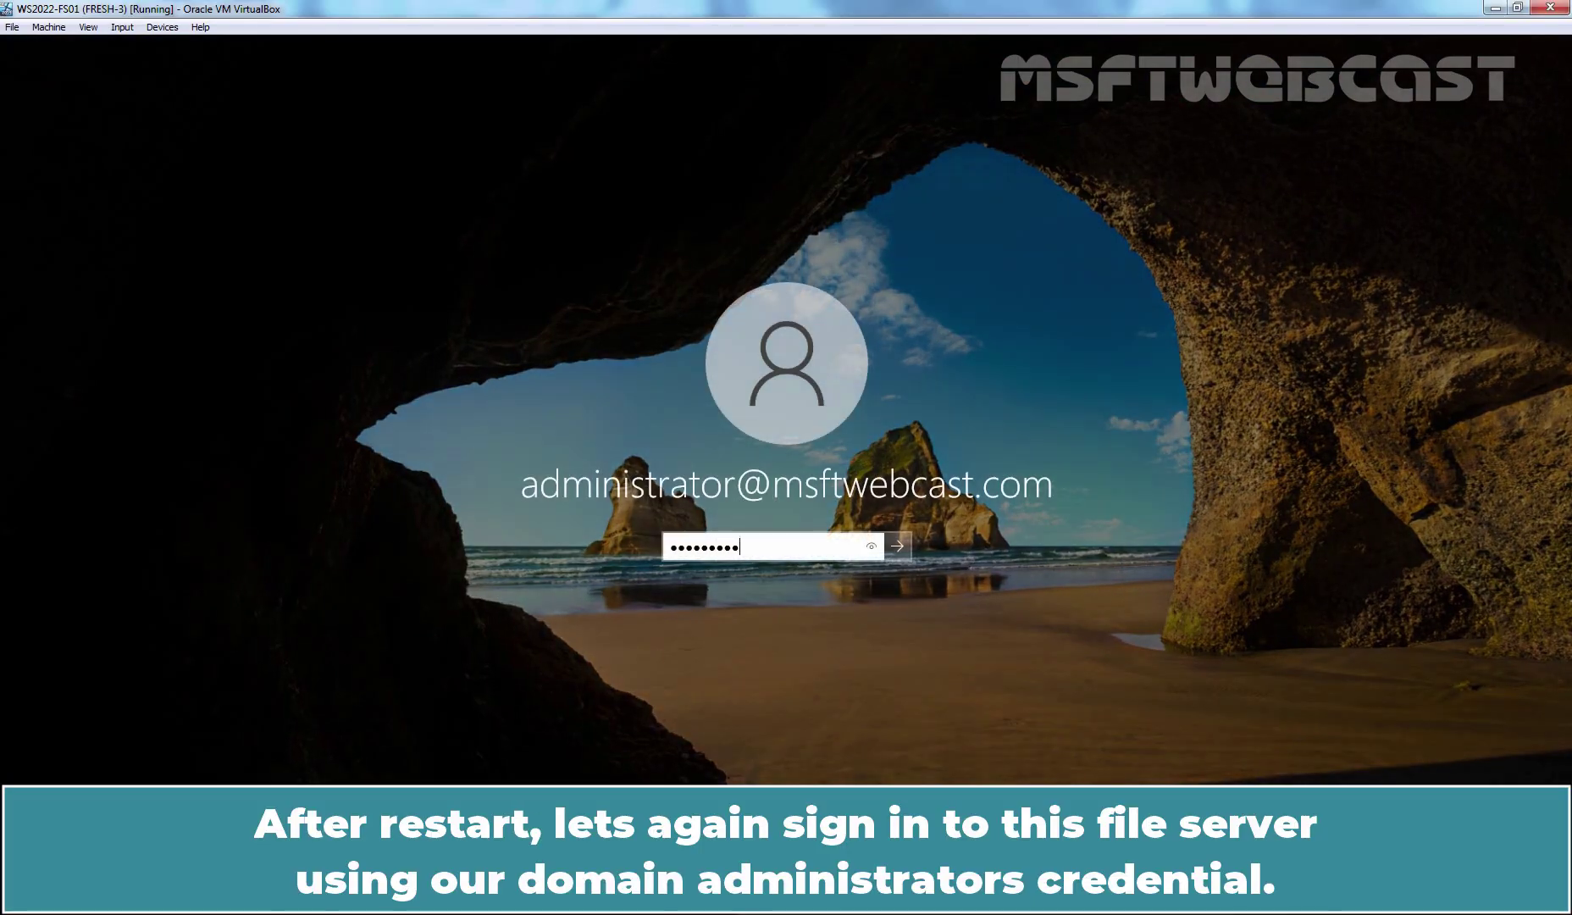
key(Return)
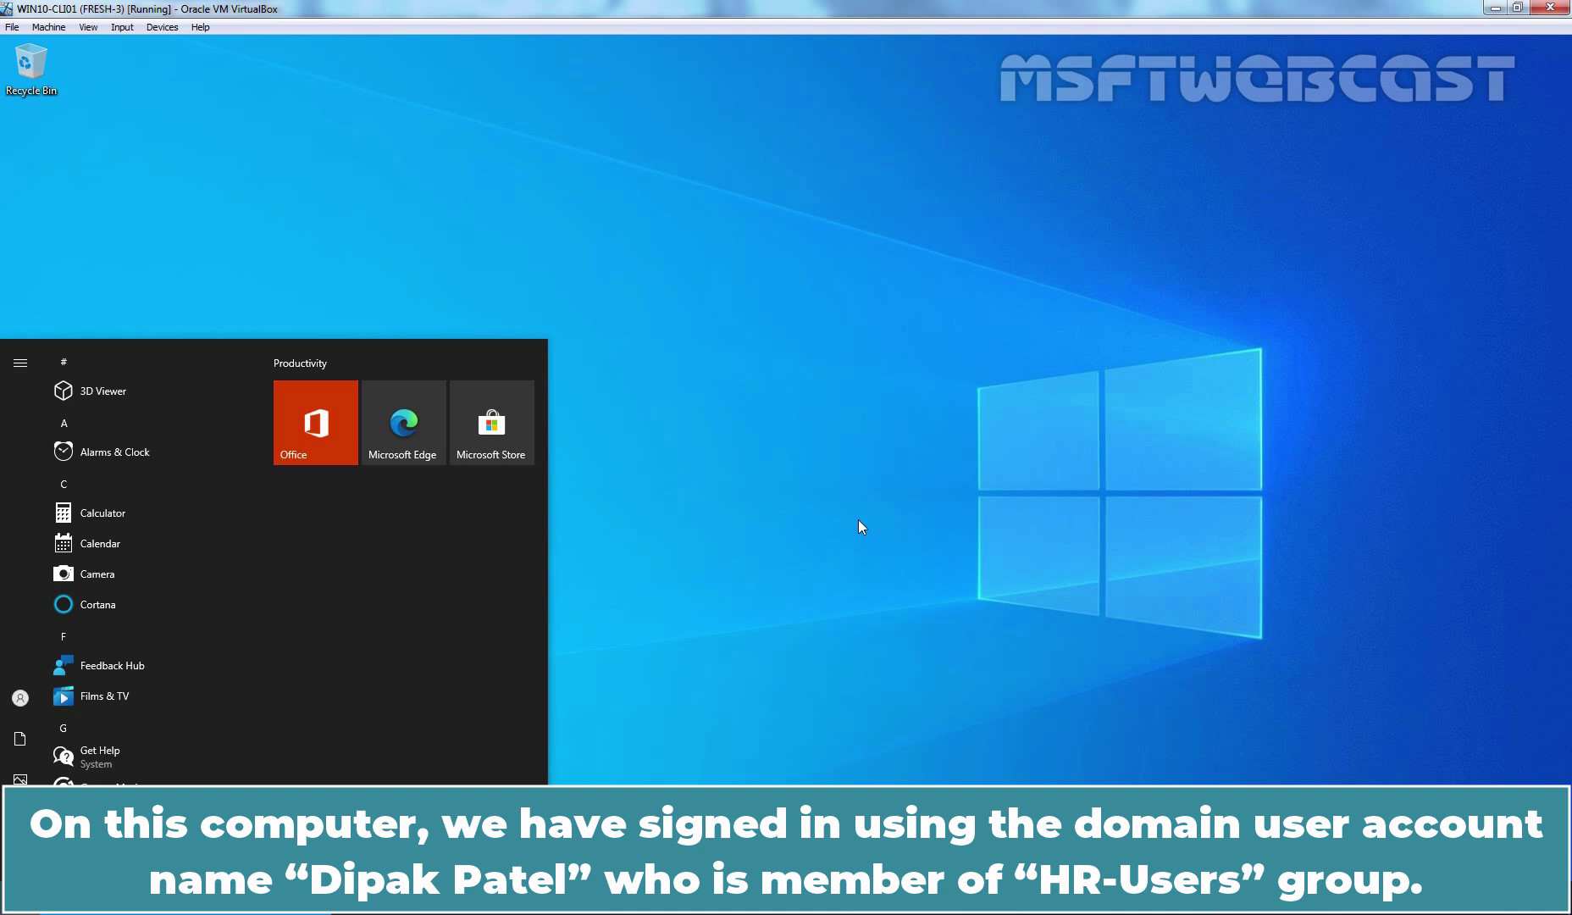
Check which user account is signed in on the Windows 10 client
click(28, 369)
click(28, 368)
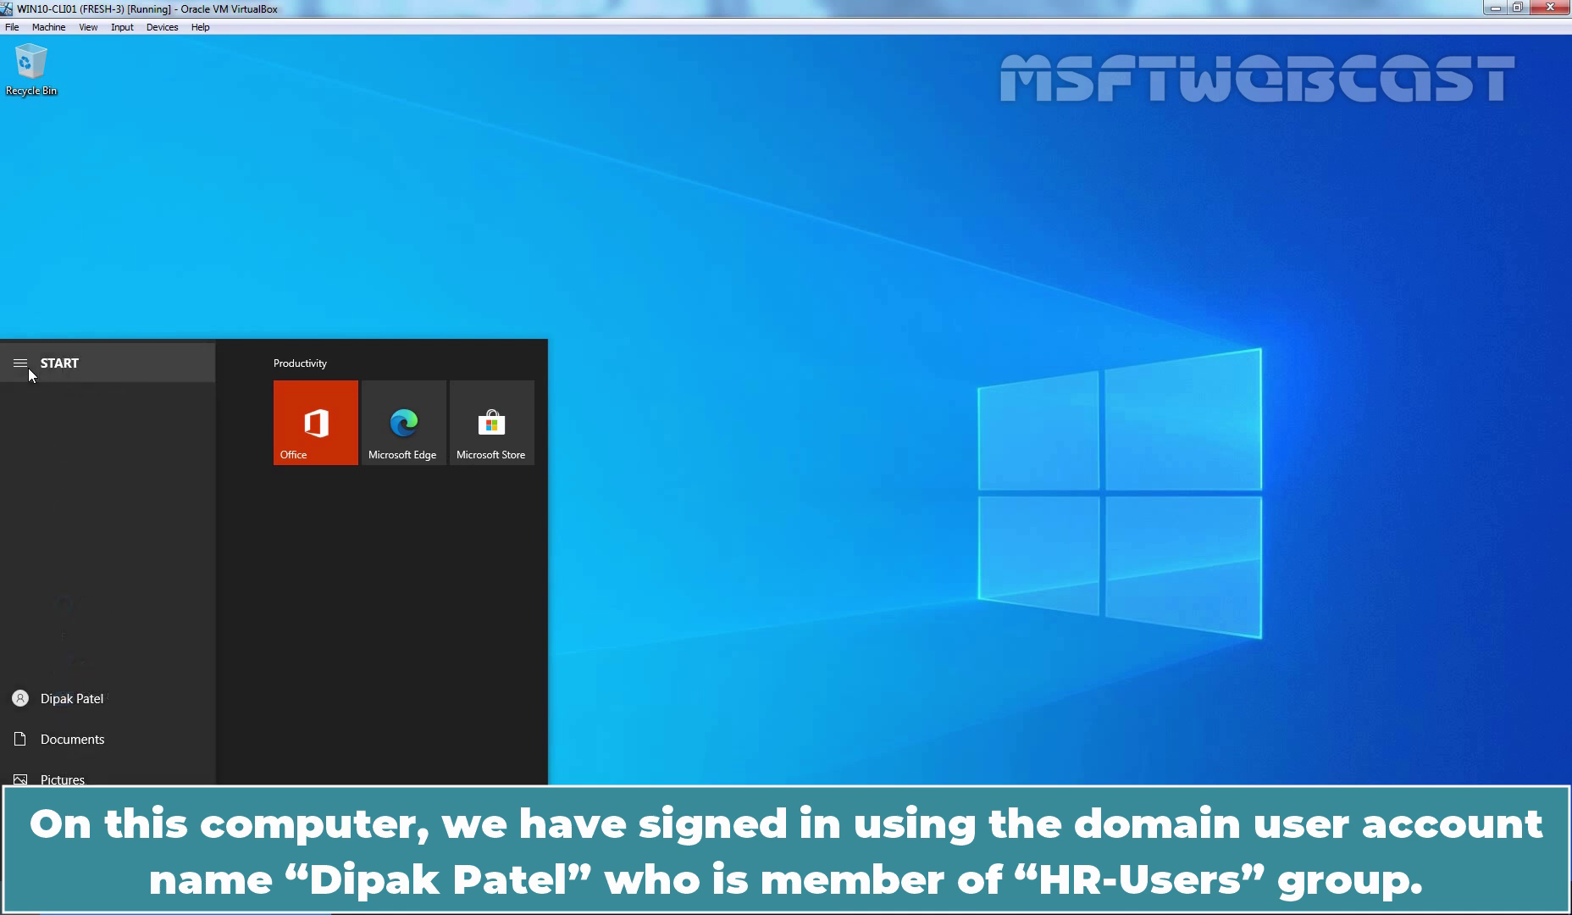
click(752, 471)
Browse to \\ws2022-fs01 and open the HR_Data shared folder
key(super+r)
key(Return)
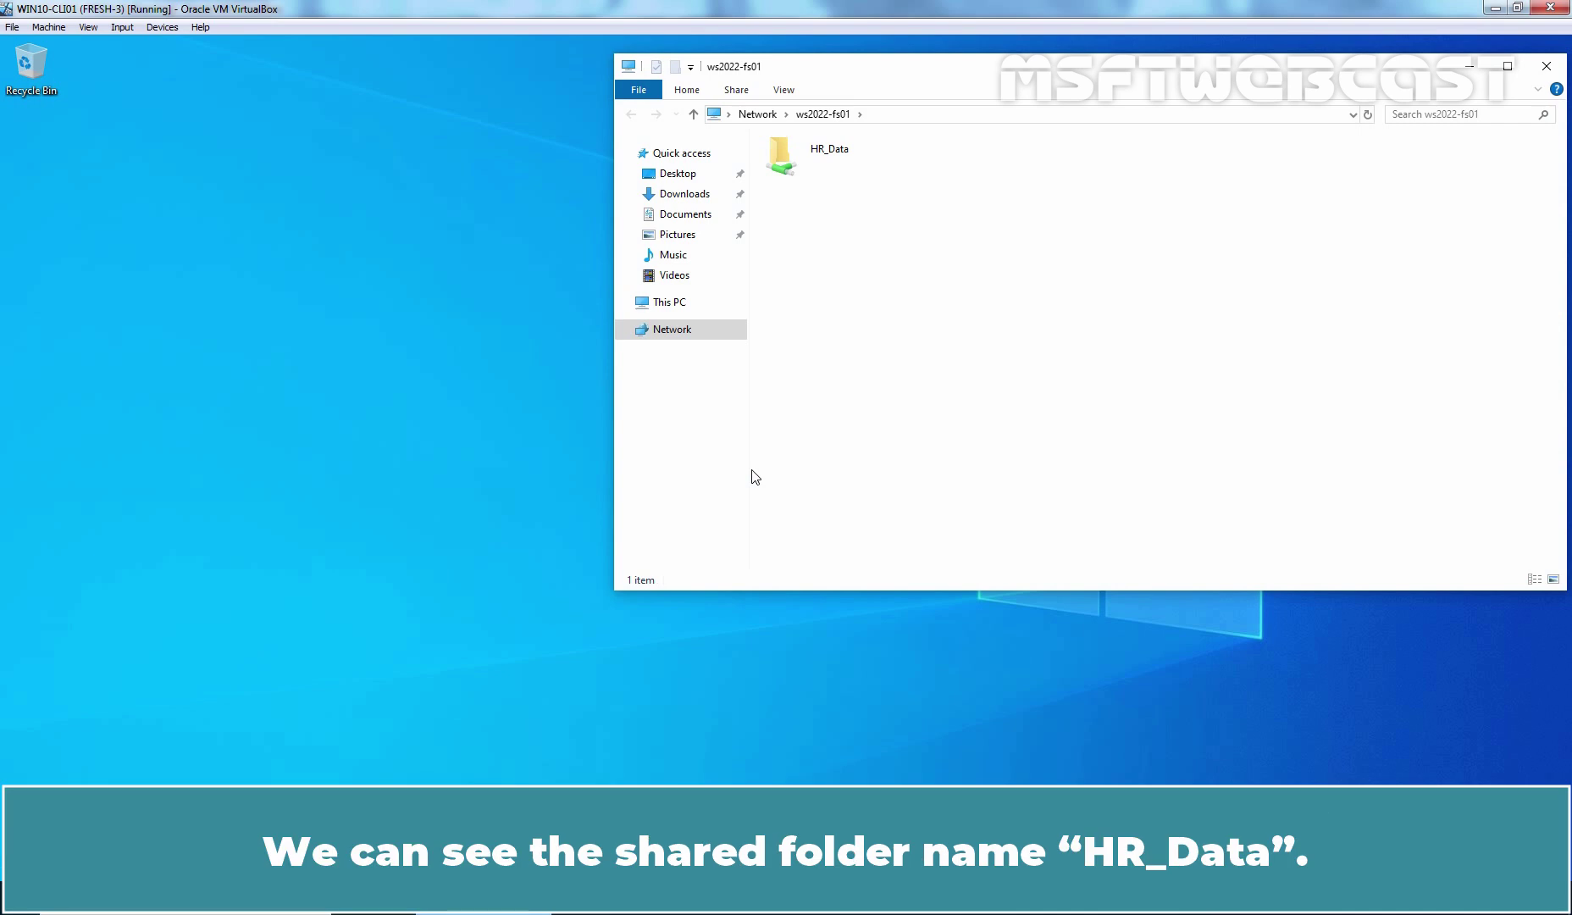
double_click(807, 161)
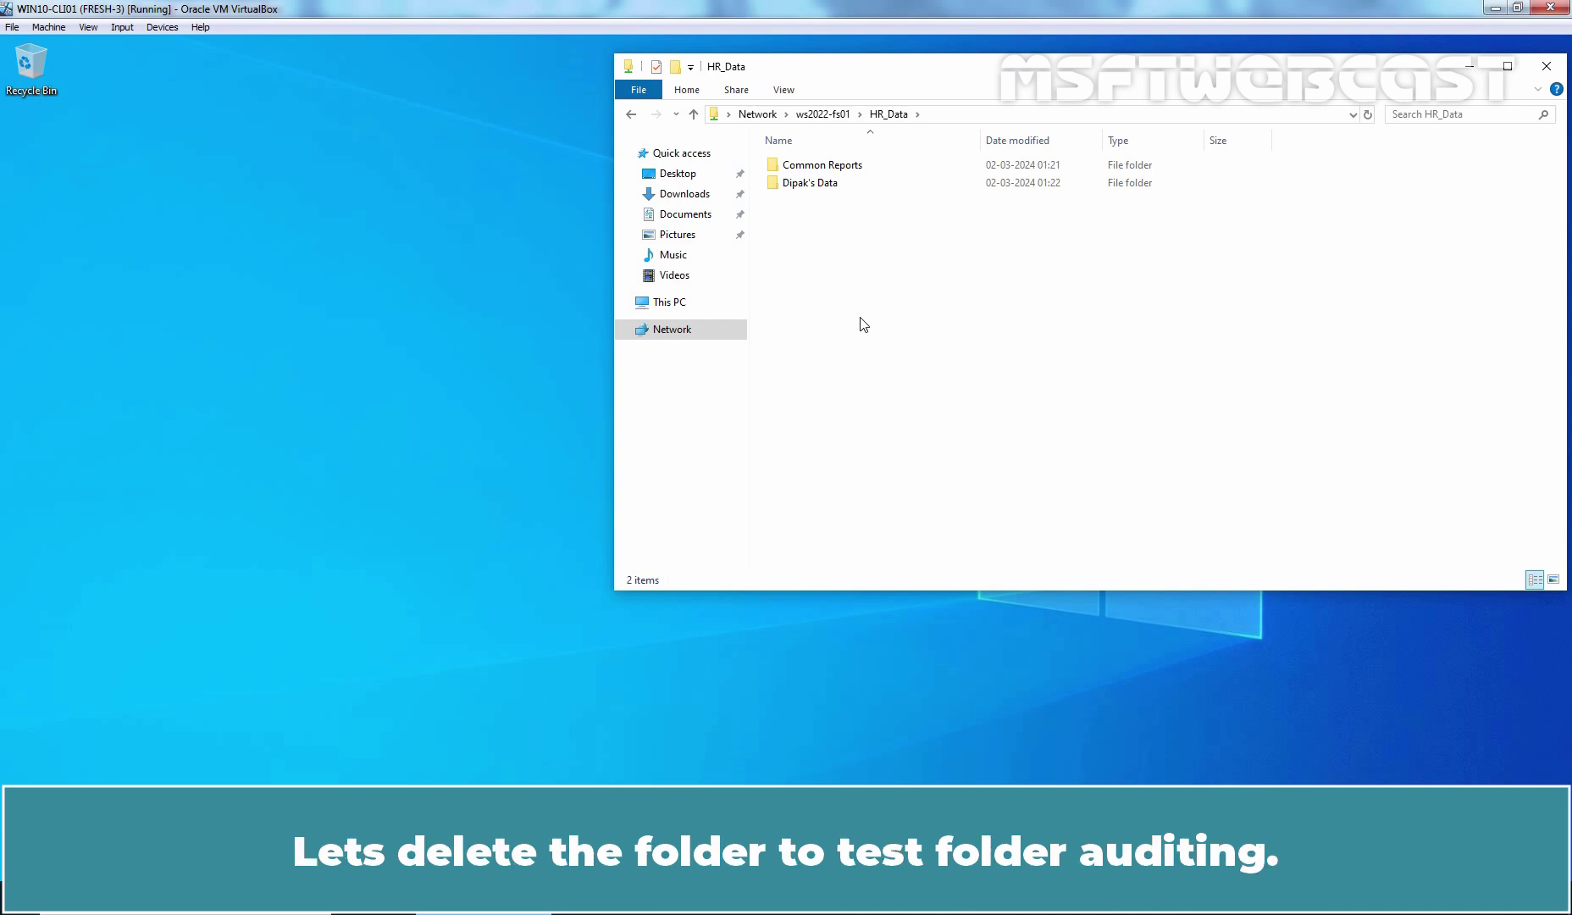
Delete the Common Reports folder from HR_Data and confirm the deletion
click(834, 170)
right_click(834, 172)
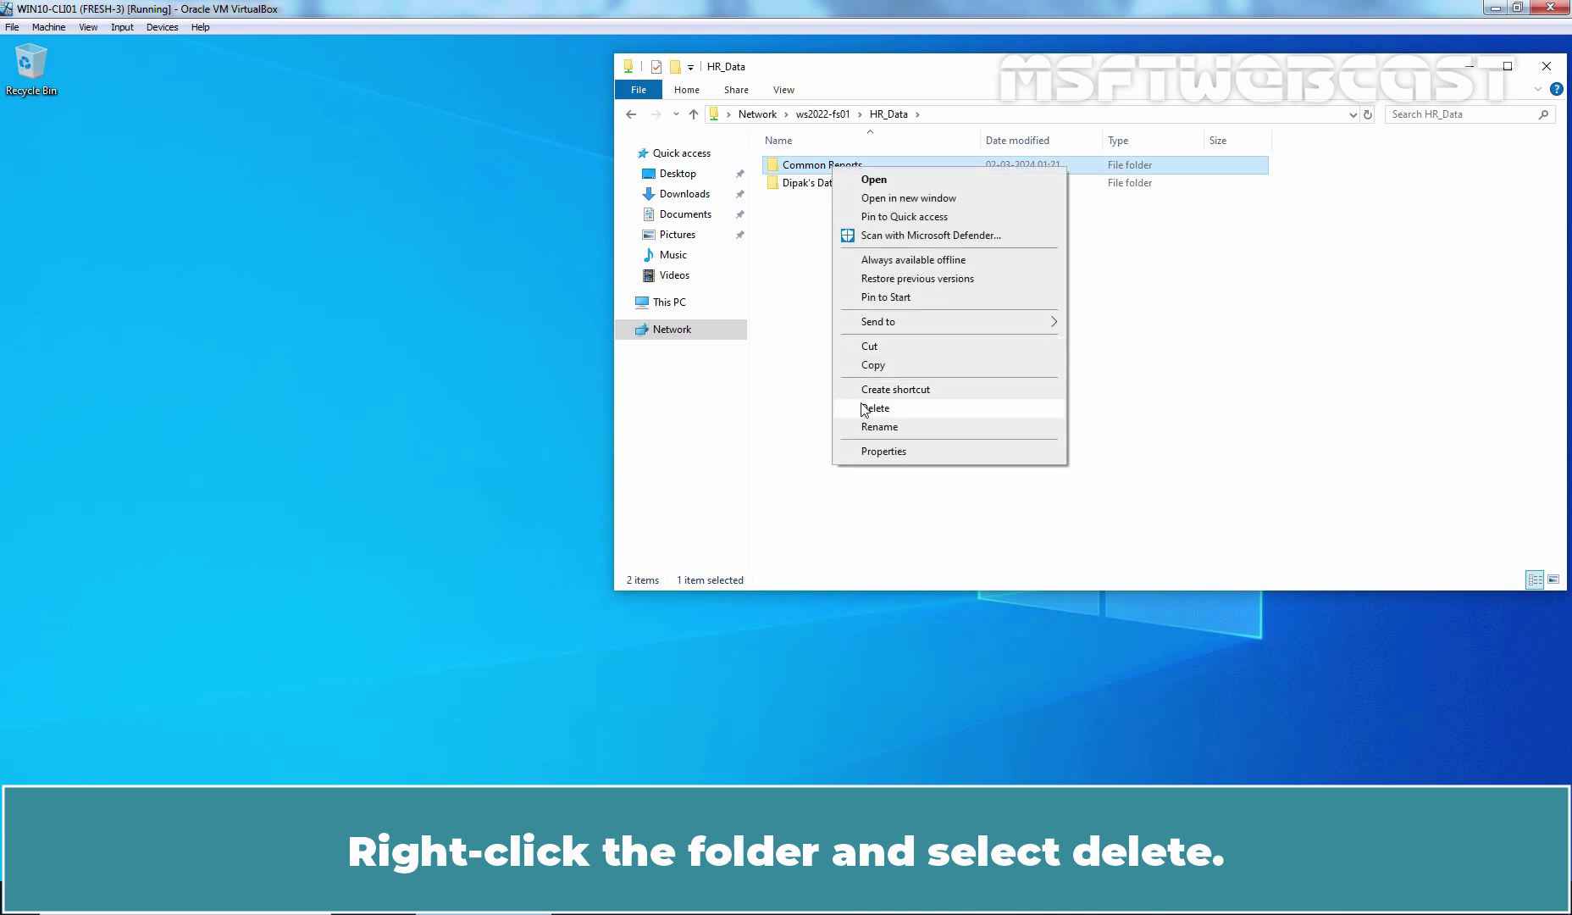
click(875, 408)
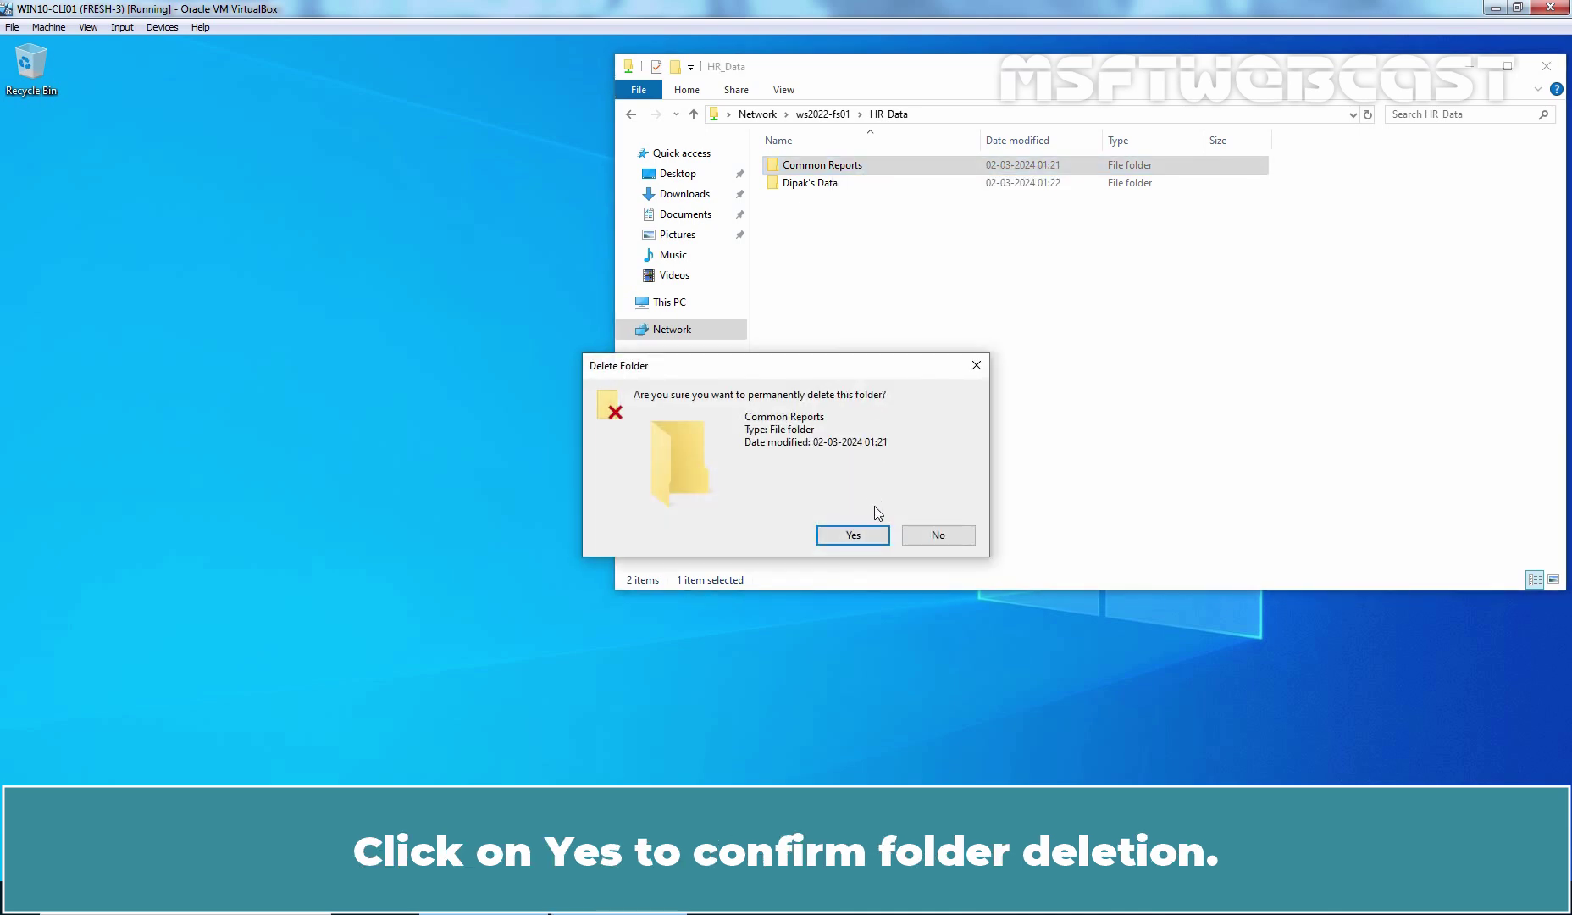
click(854, 535)
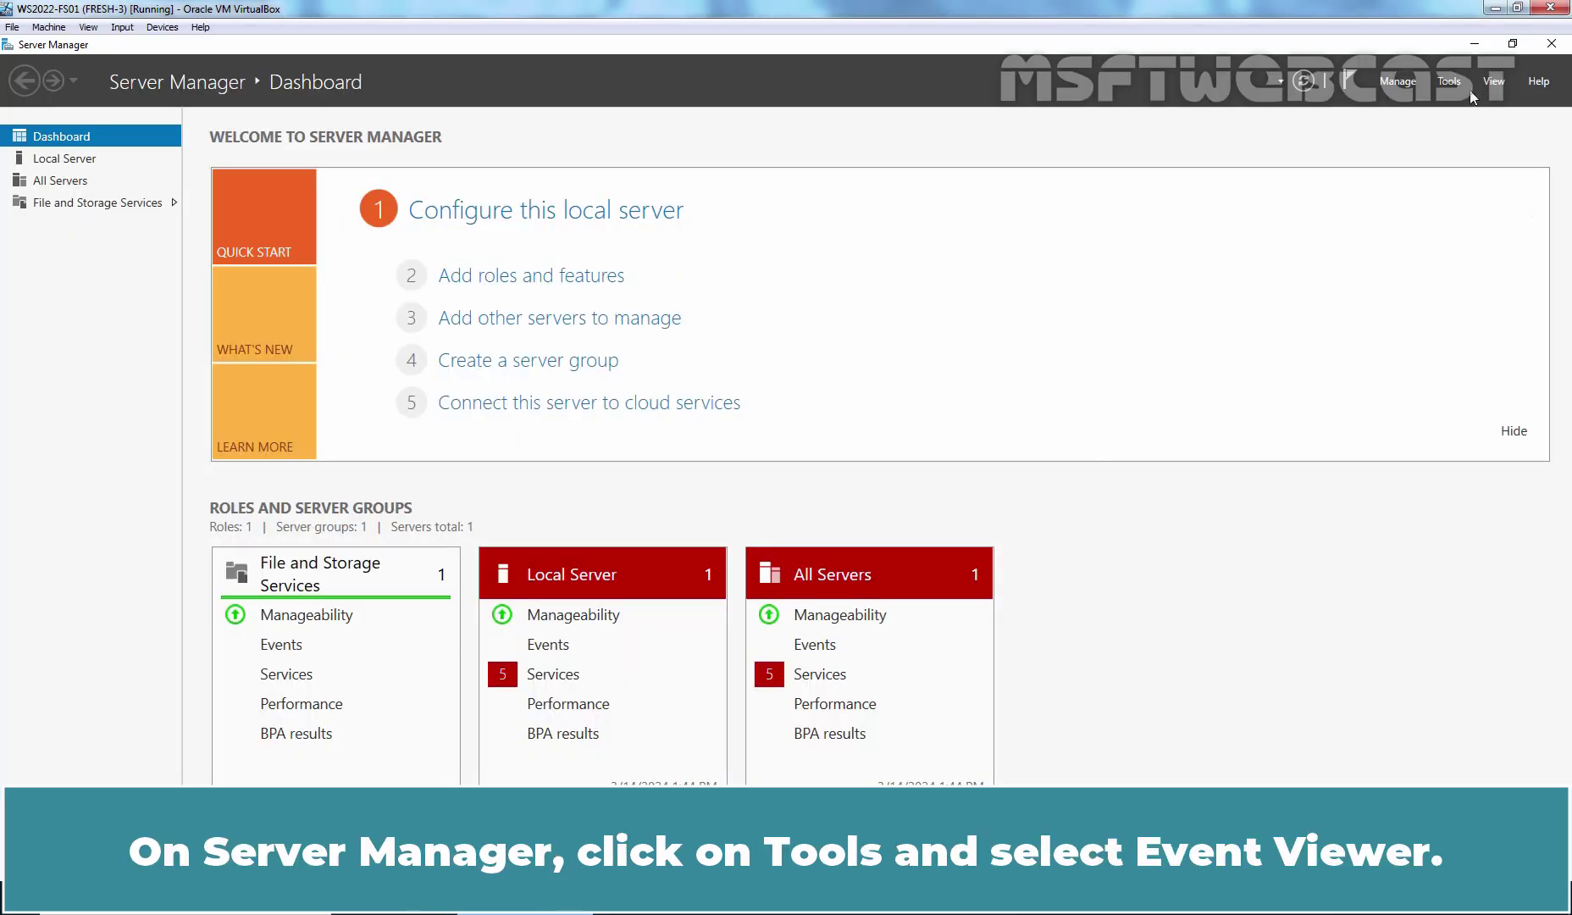
Launch Event Viewer maximized and show the Windows Logs Security log
click(1452, 83)
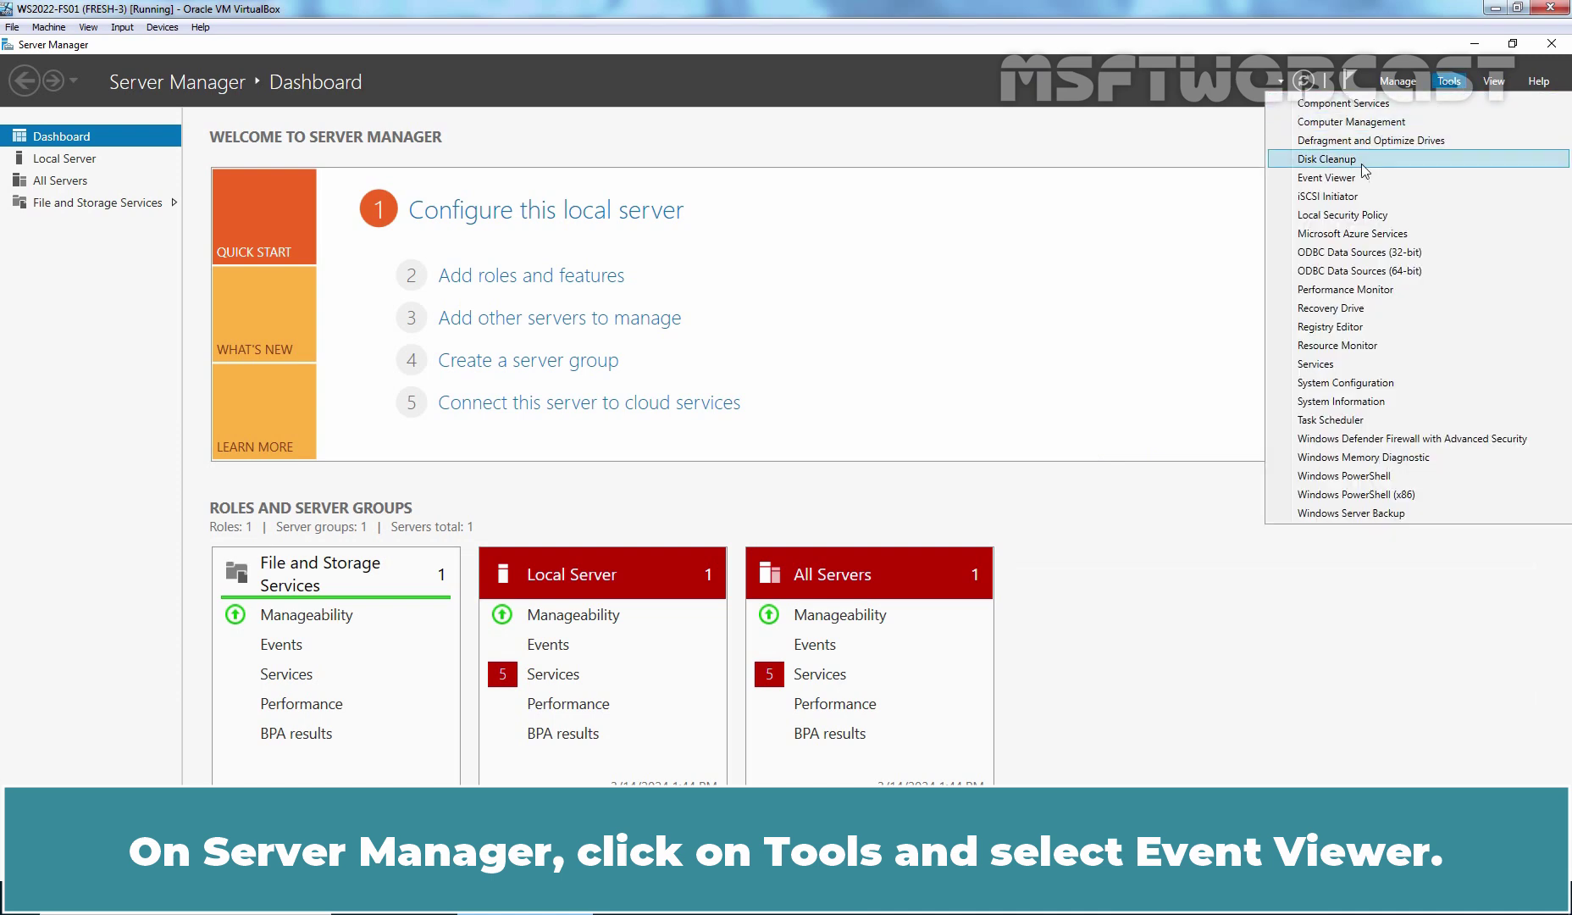
click(1345, 178)
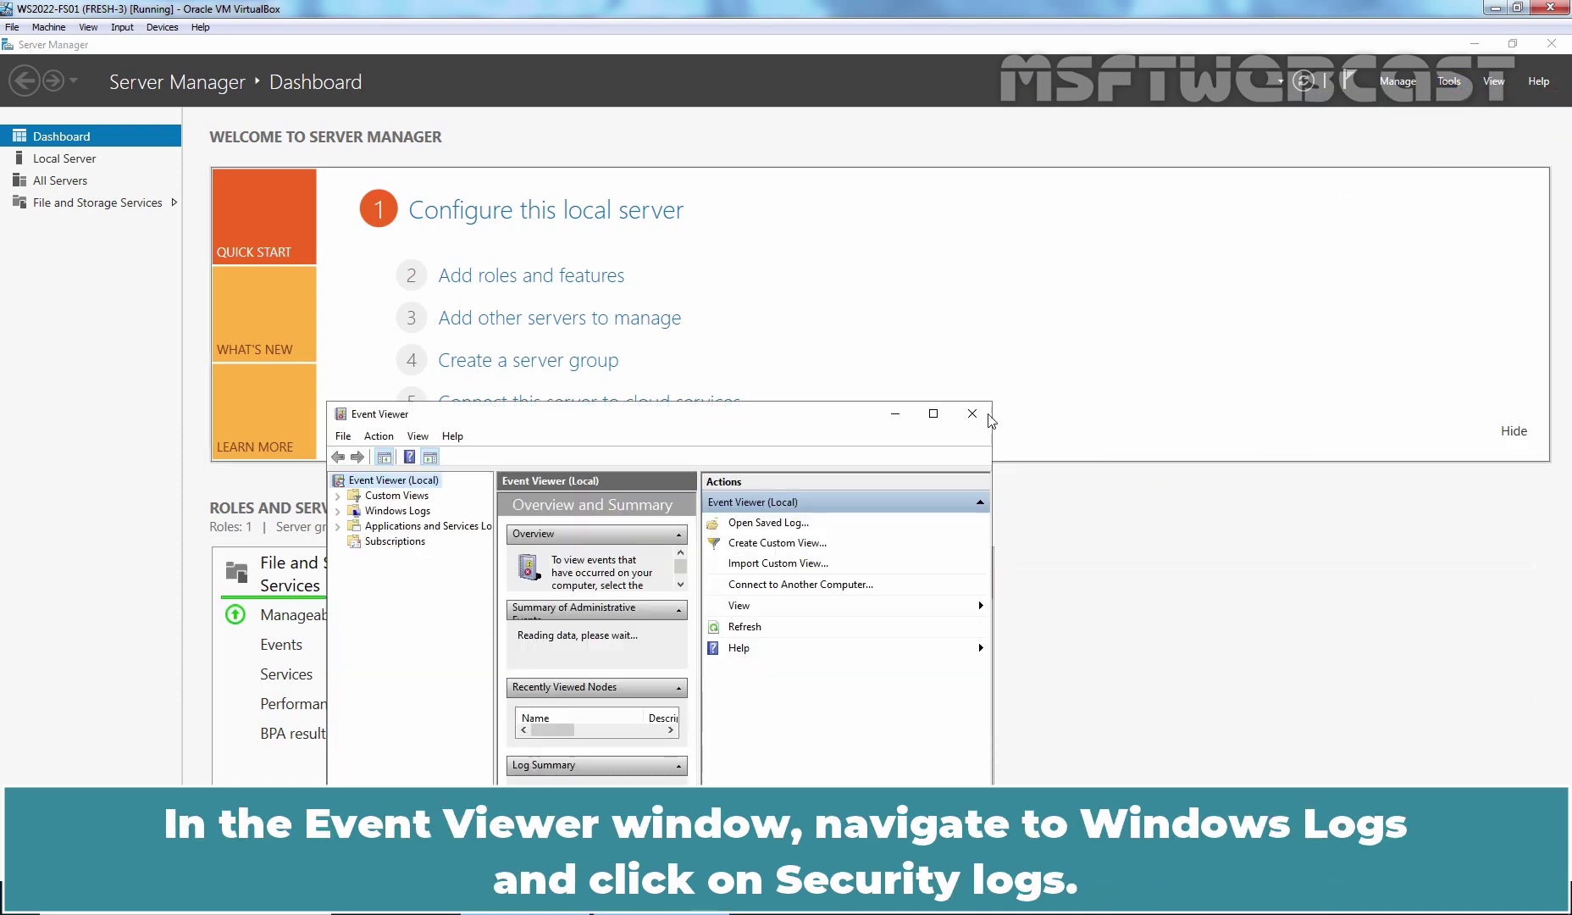
click(934, 414)
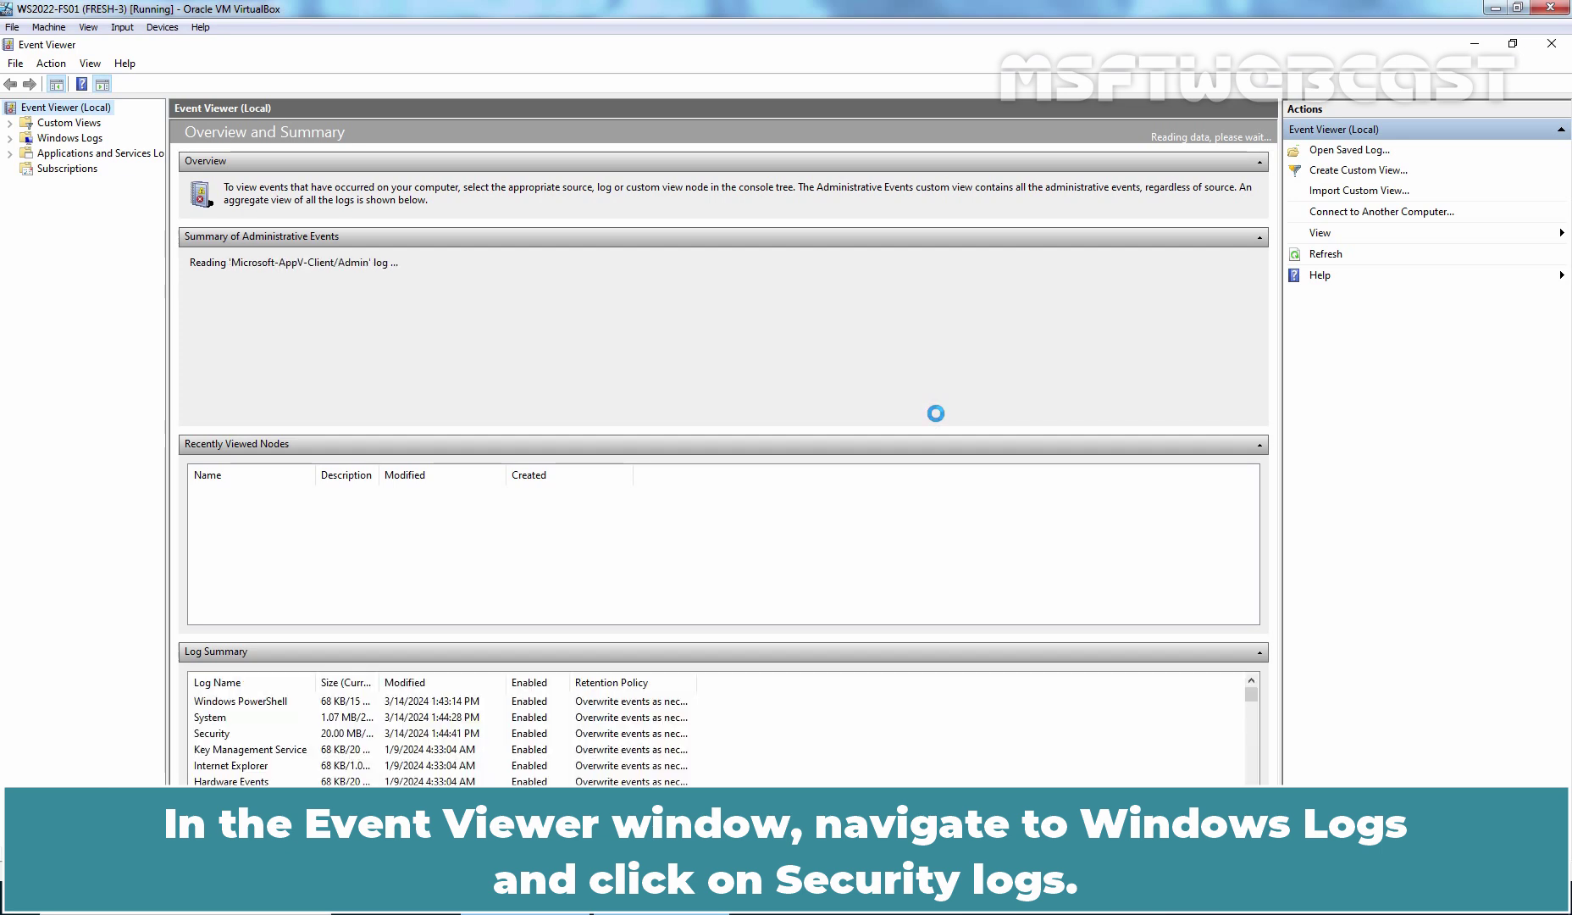
double_click(97, 144)
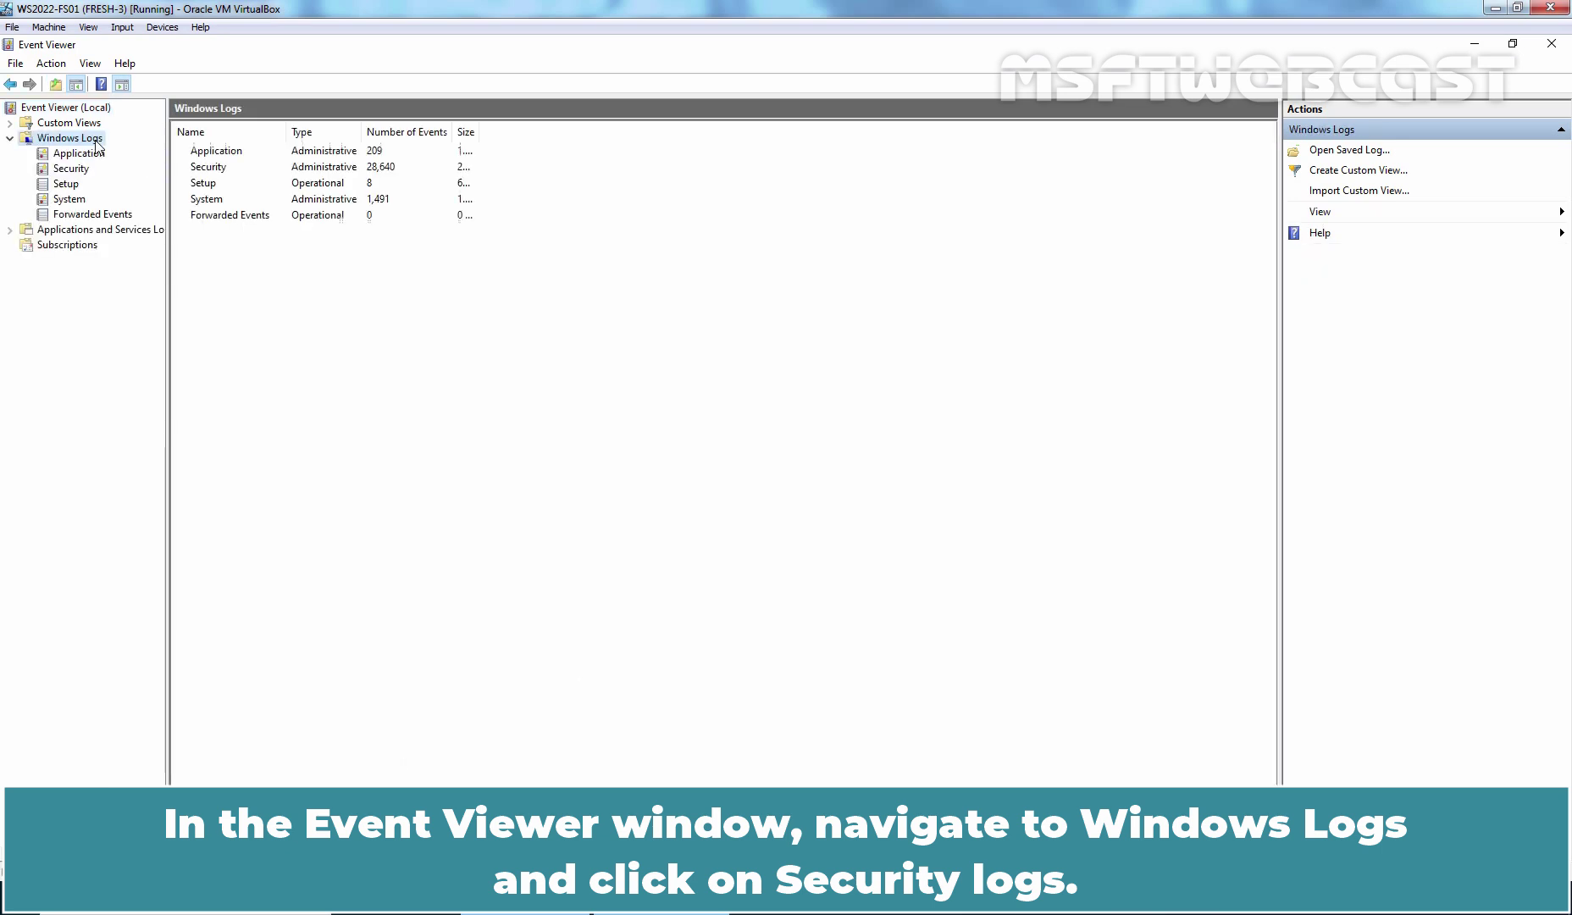
click(75, 173)
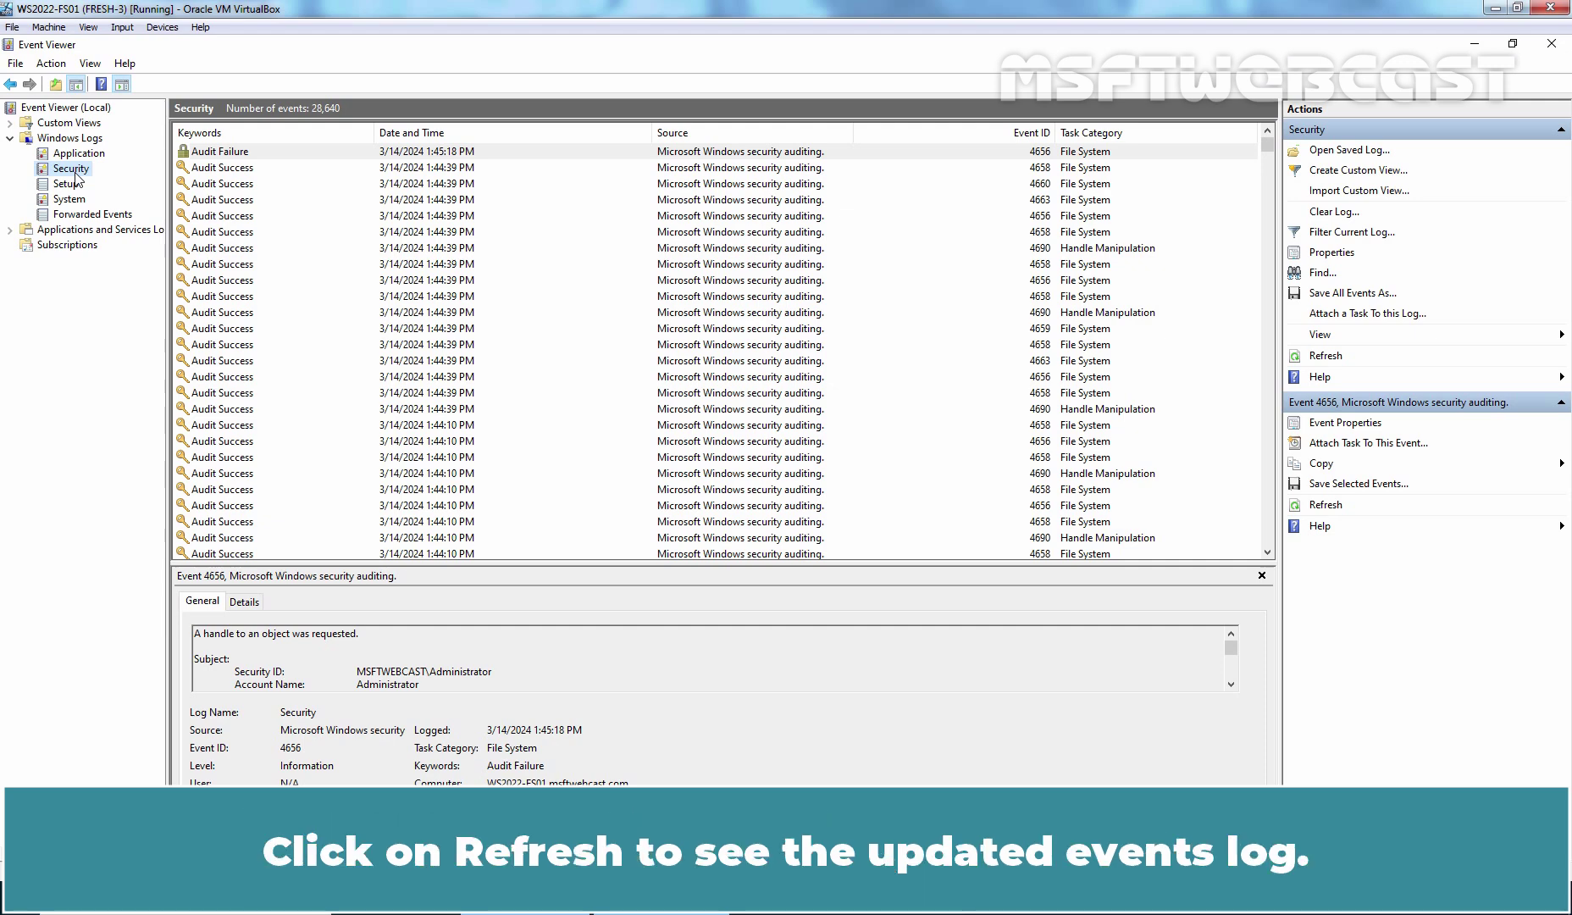
Refresh the Security log and filter it to Event ID 4663
click(1327, 359)
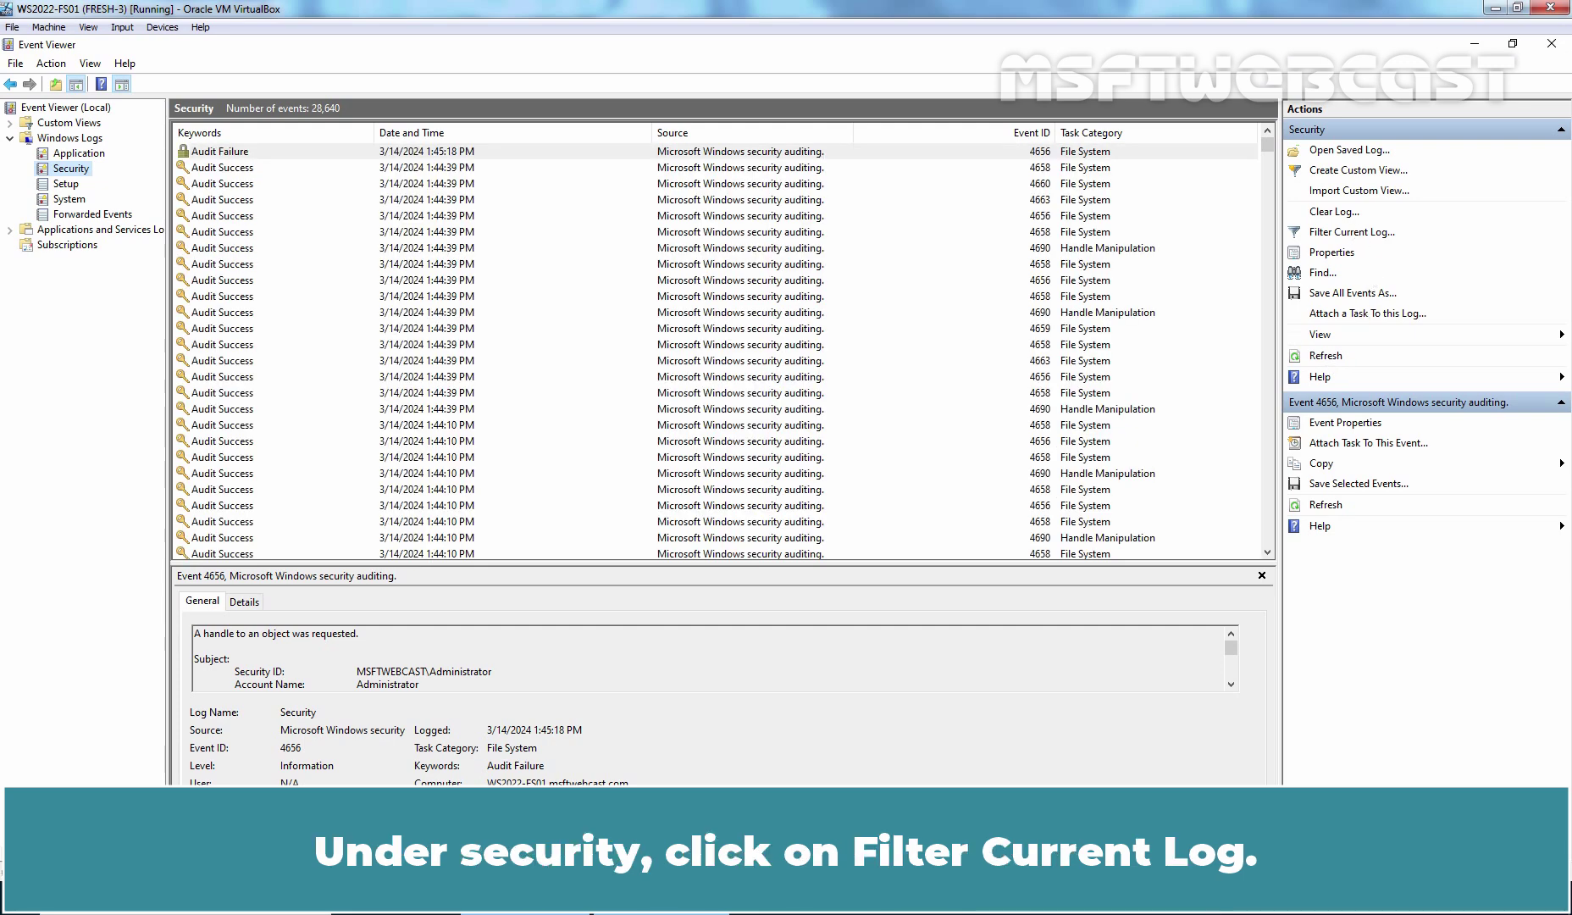
click(1357, 232)
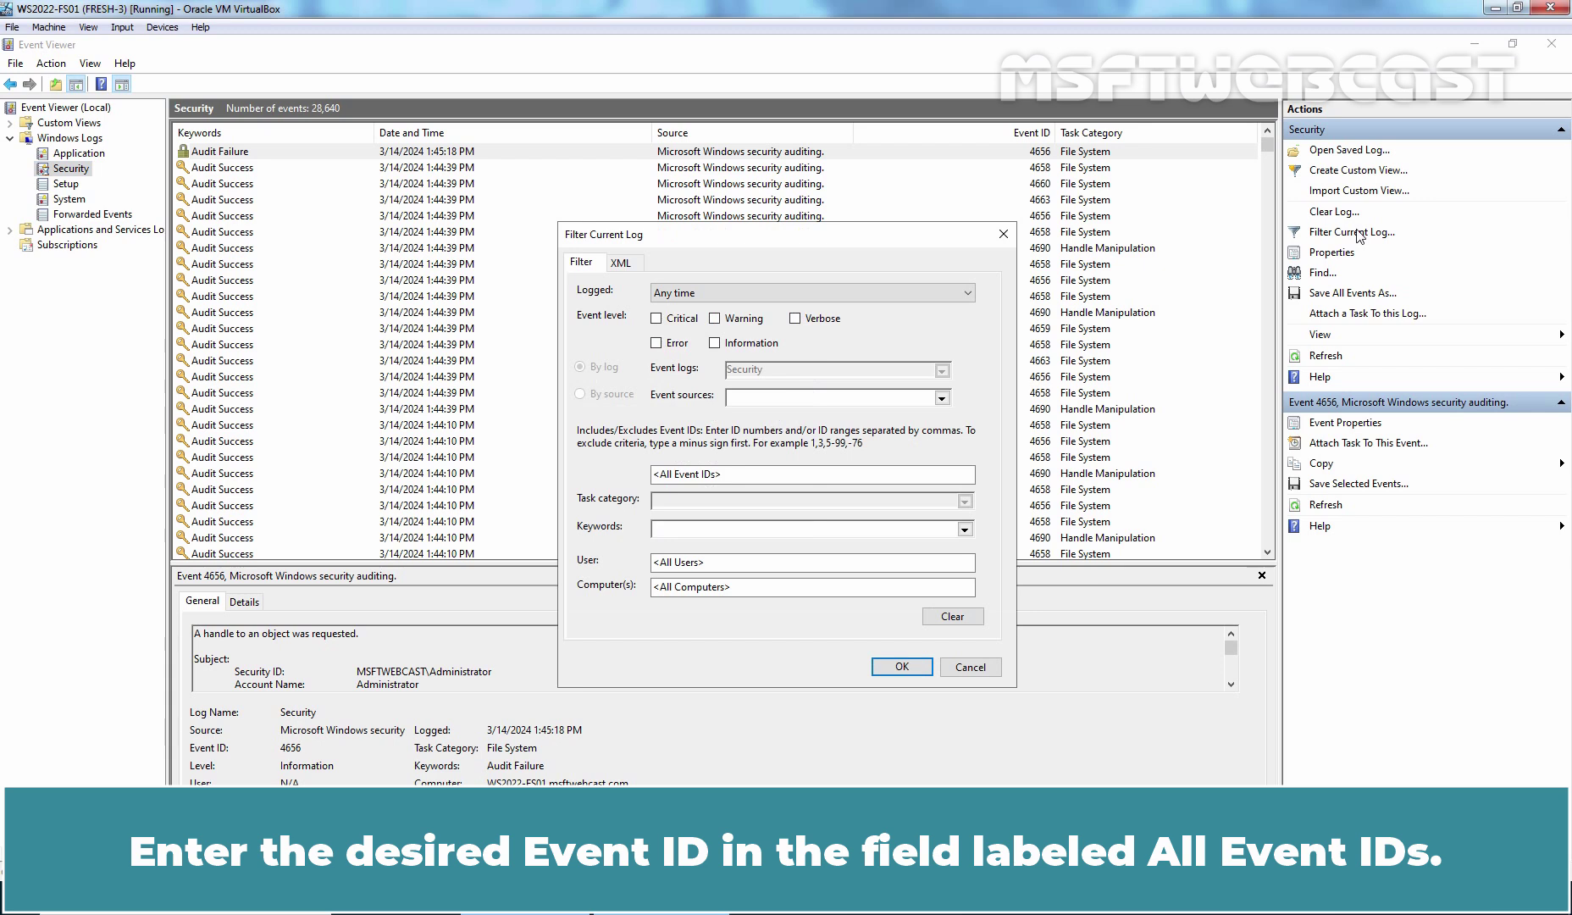
click(773, 475)
text(4663)
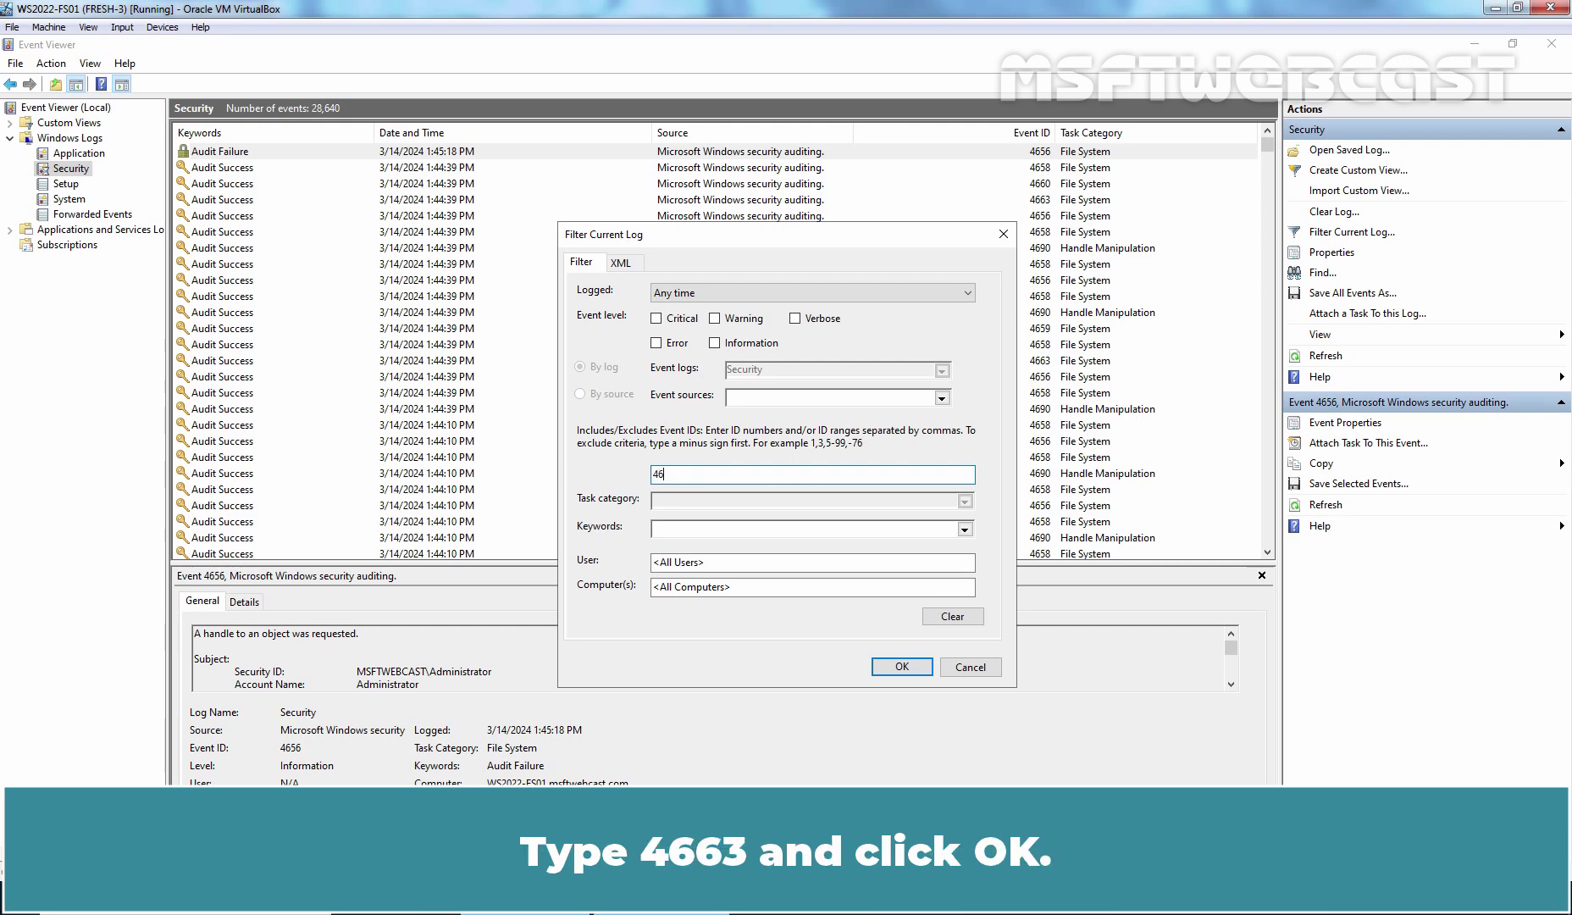
click(905, 667)
View the last 4663 event's details and enlarge the description preview pane
double_click(450, 337)
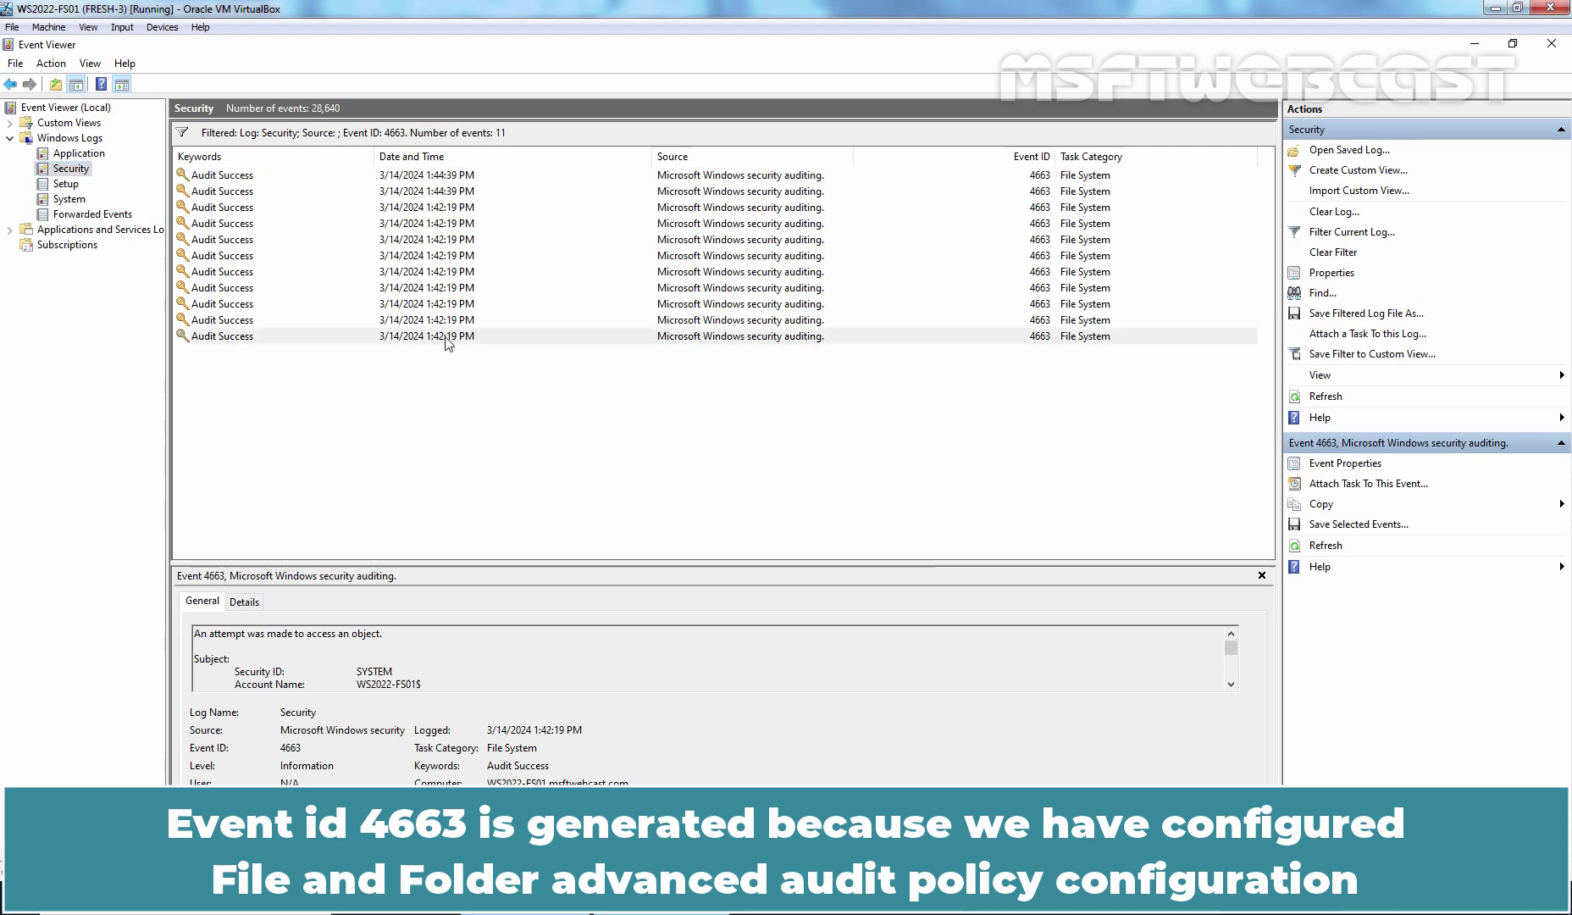
click(698, 223)
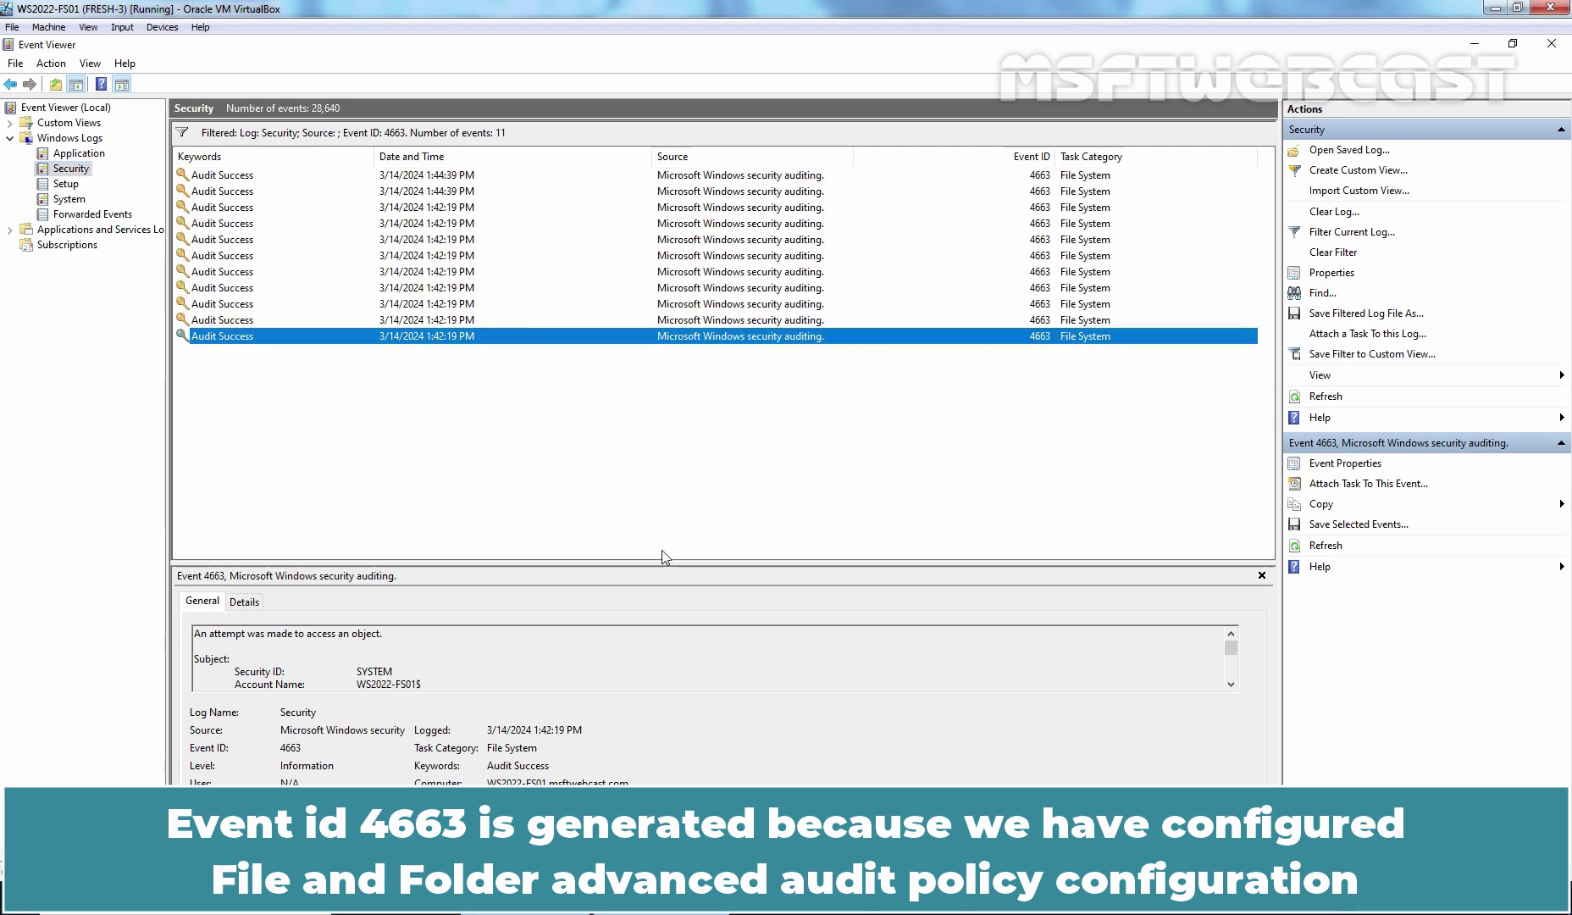
drag(665, 562, 685, 351)
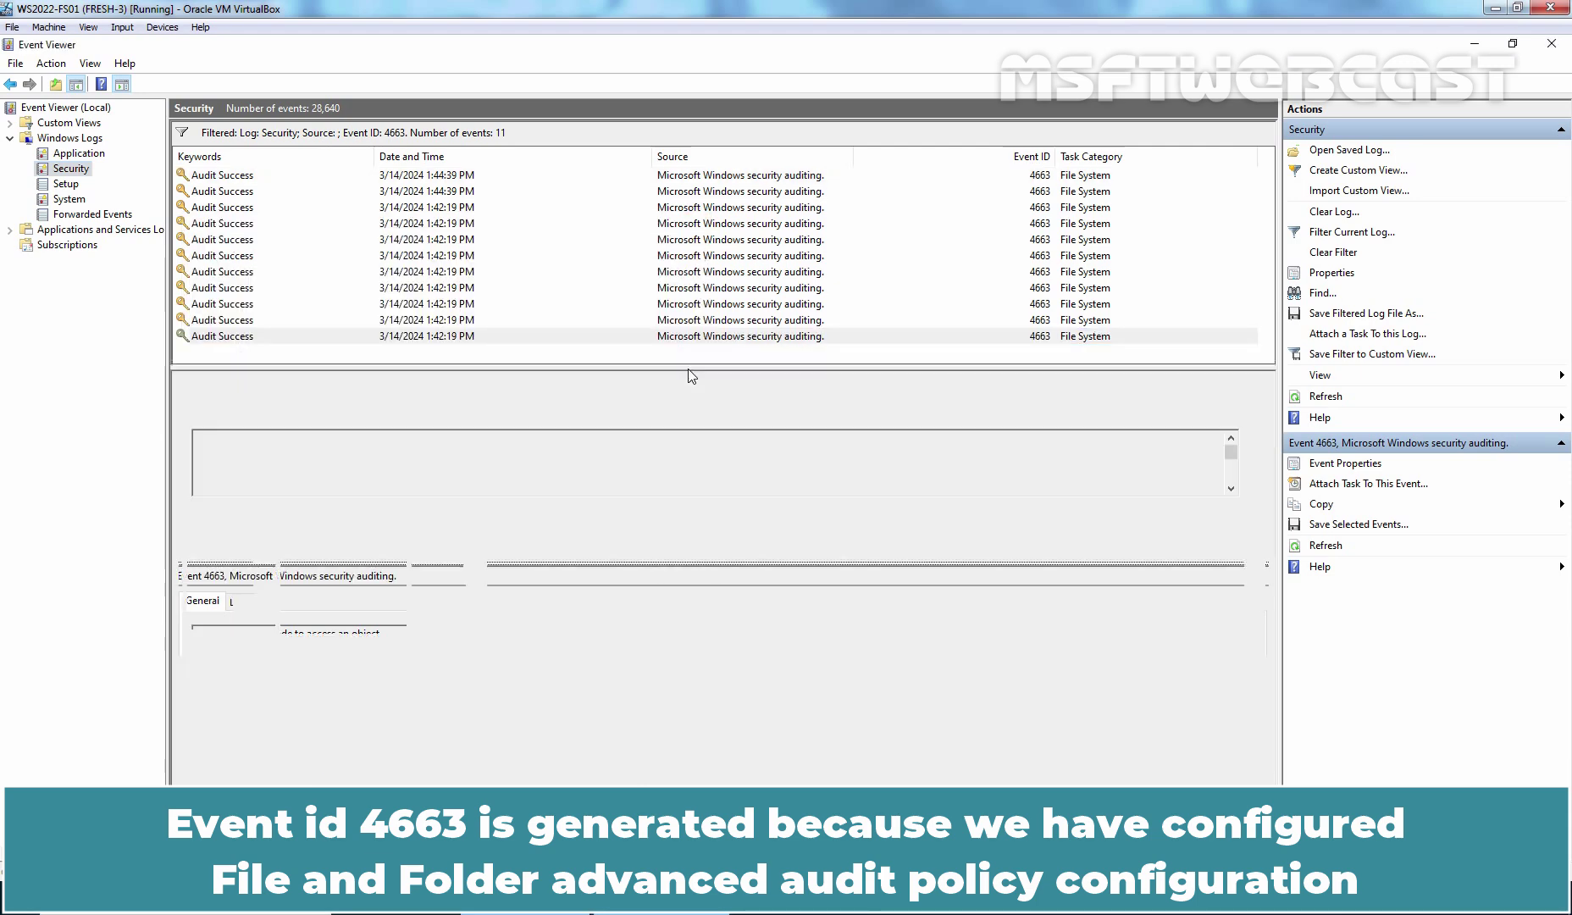
click(445, 339)
click(479, 515)
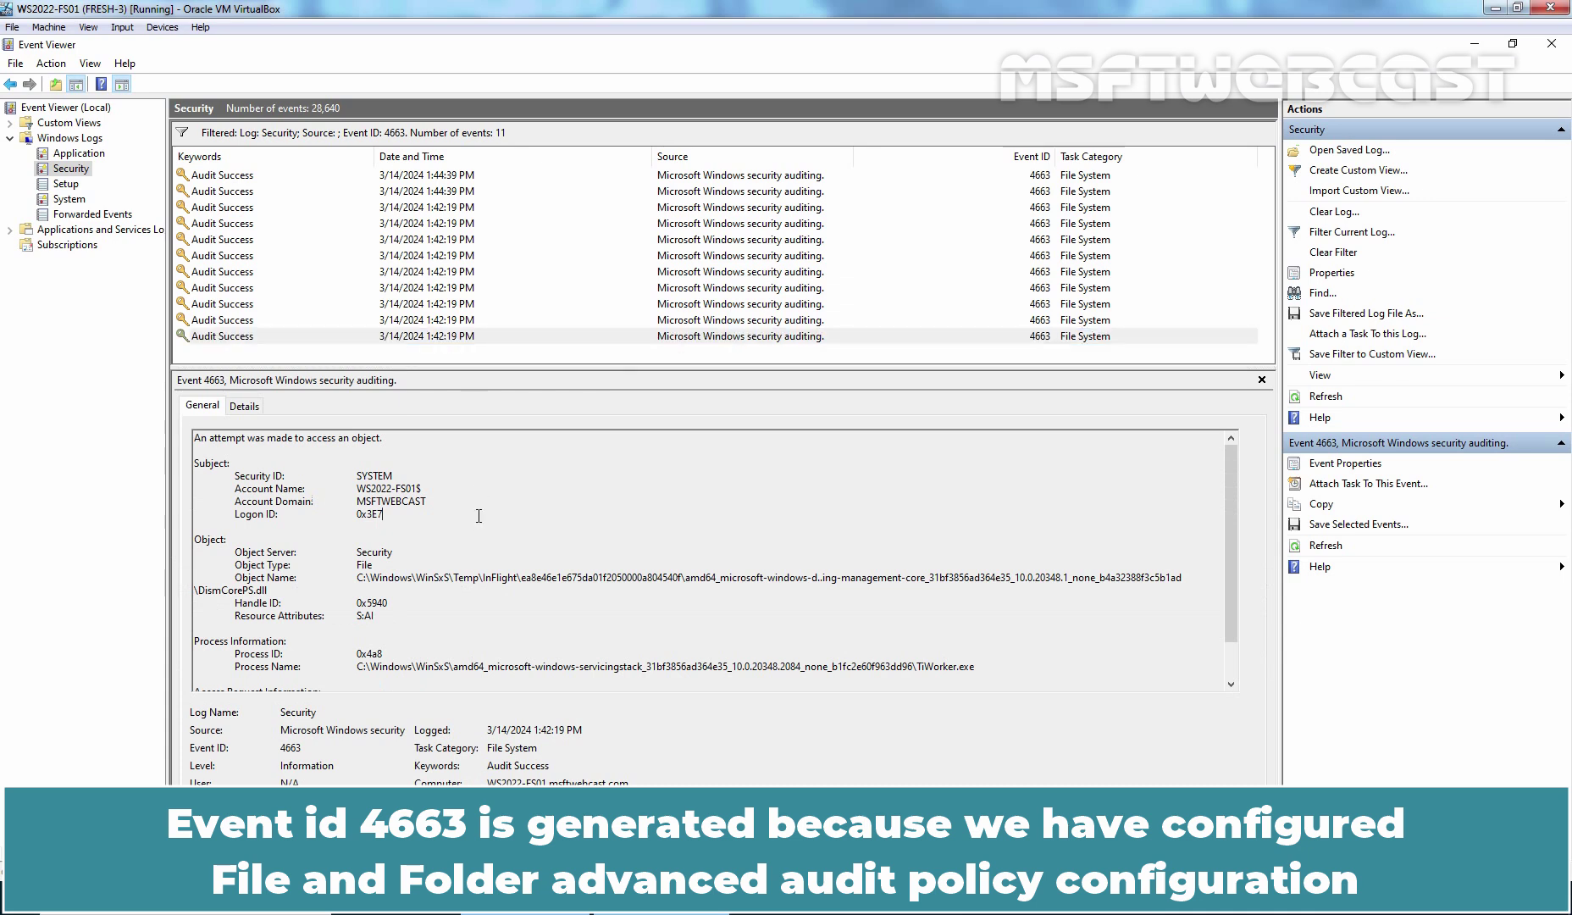
Step up through earlier 4663 events to the 1:44:39 PM HR_Data deletion event
click(449, 323)
click(446, 306)
click(446, 289)
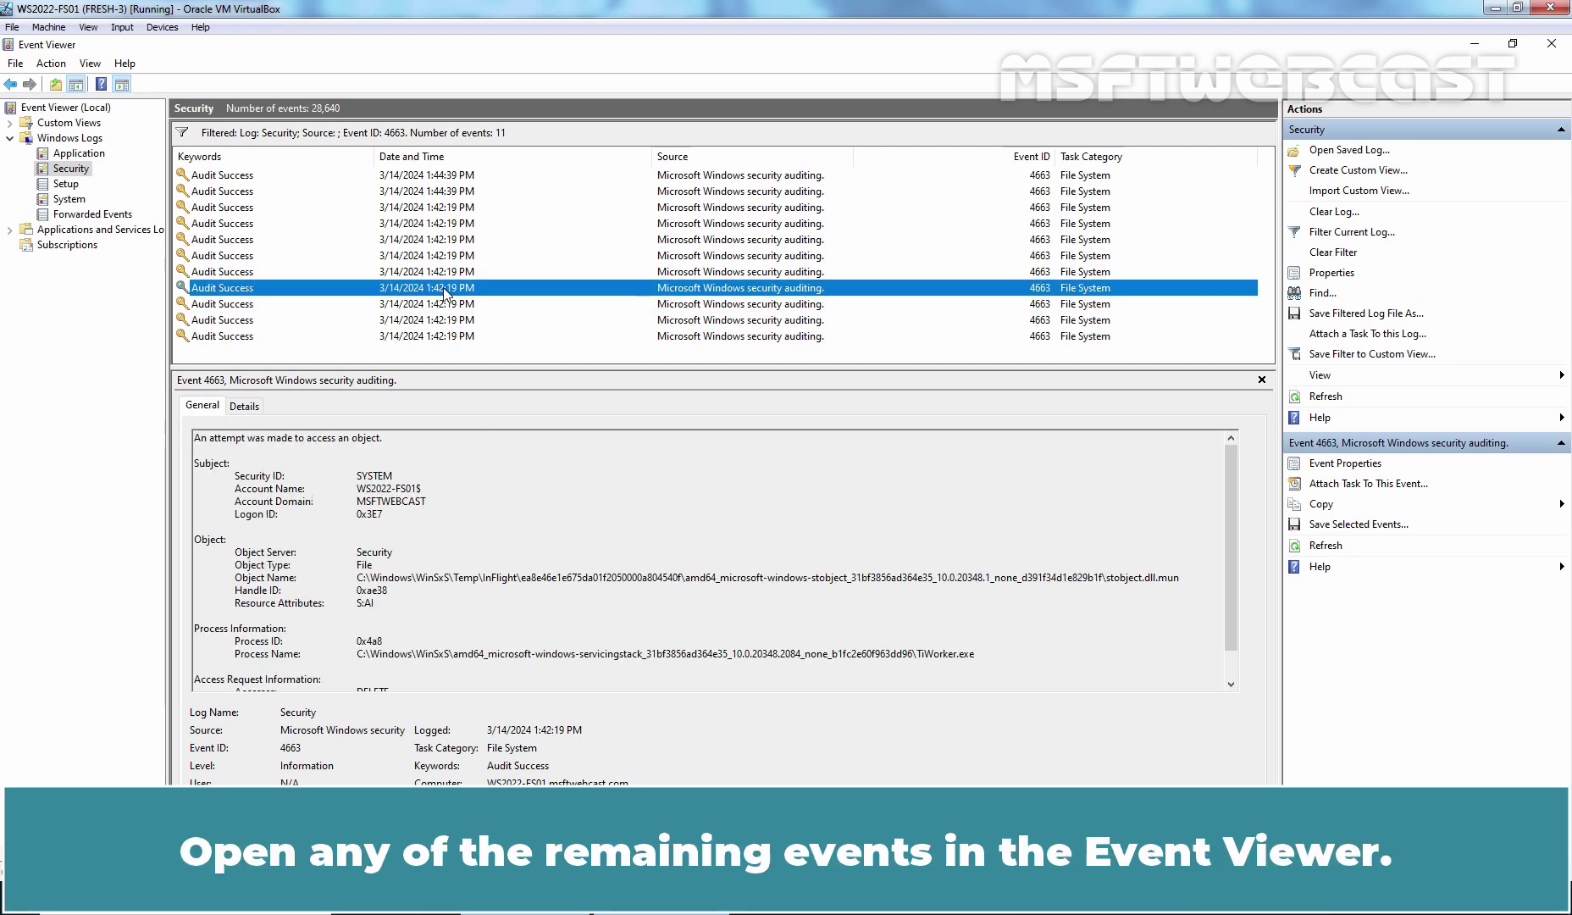
click(447, 273)
click(445, 258)
click(445, 242)
click(447, 226)
click(445, 209)
click(442, 194)
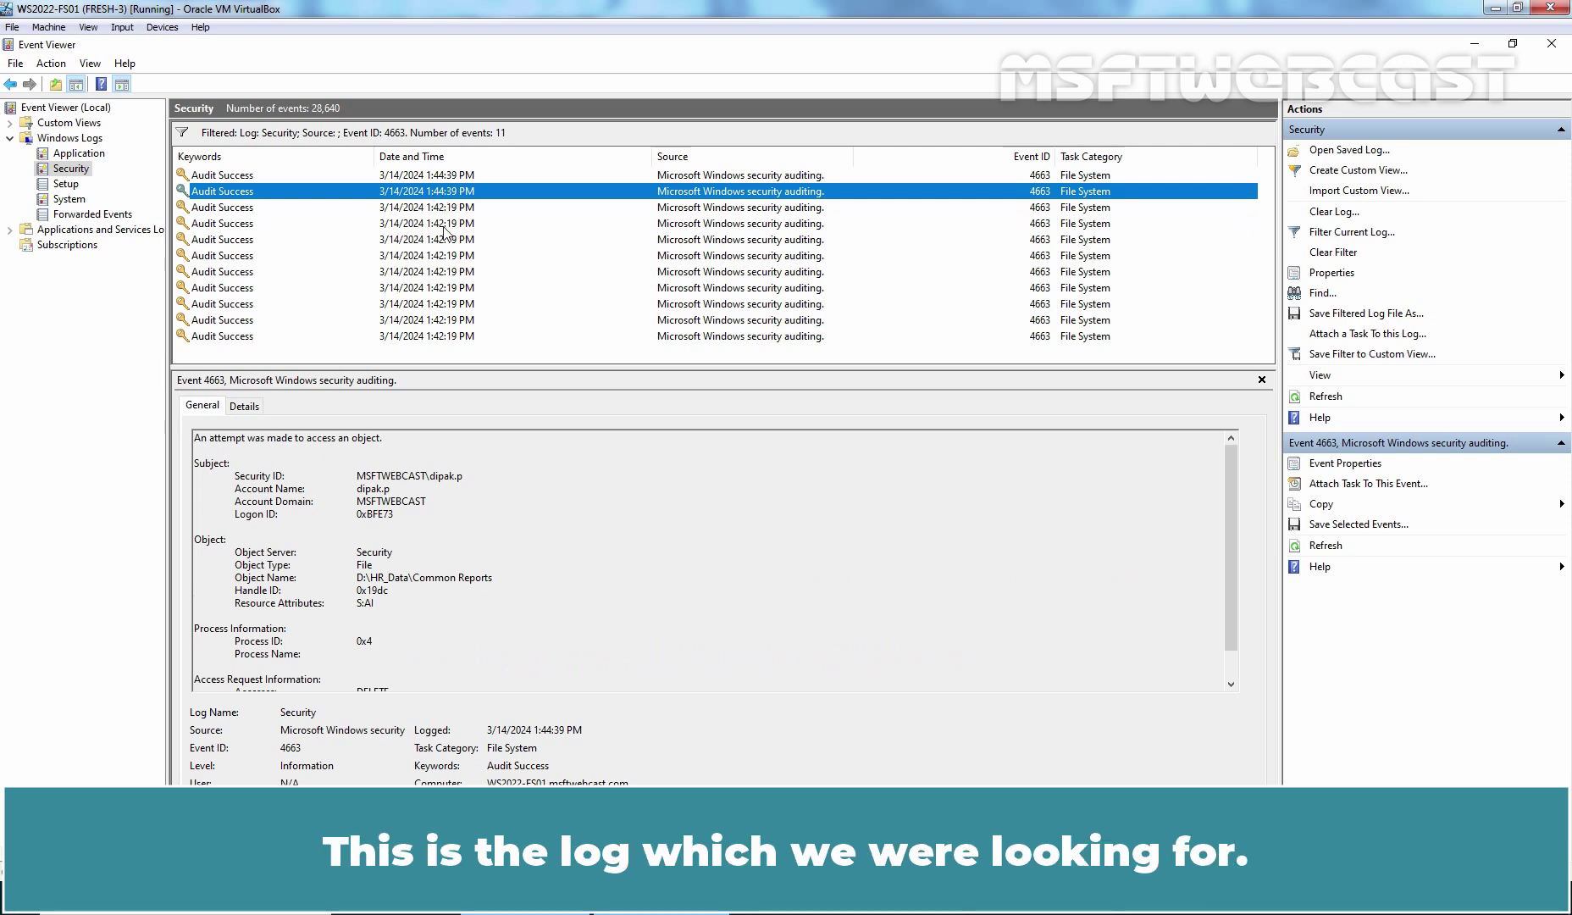
drag(510, 368, 515, 286)
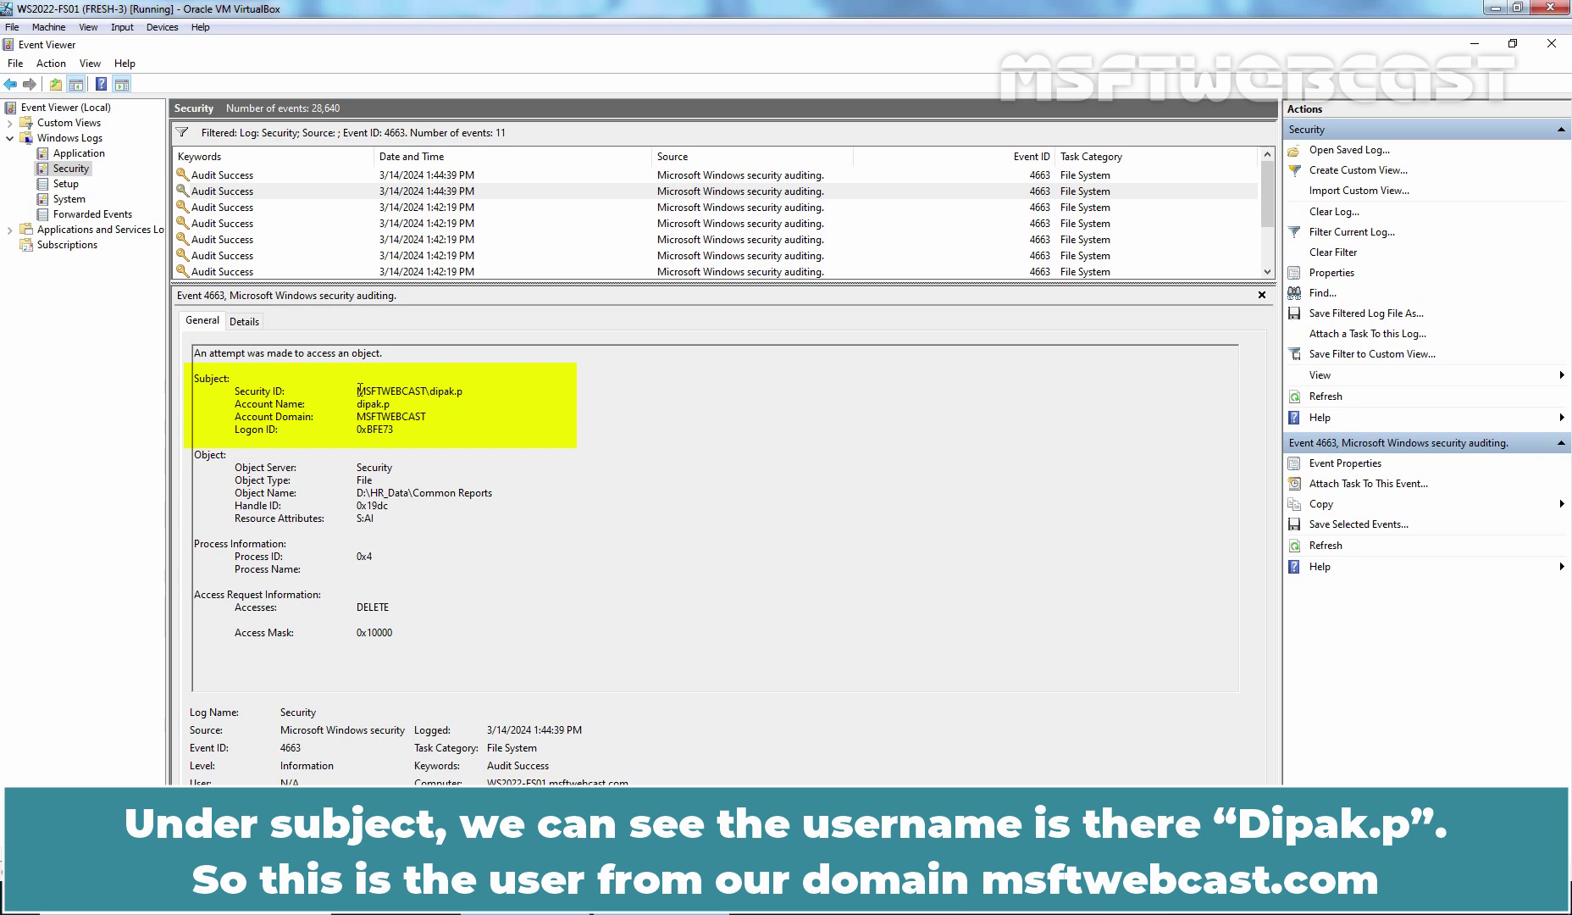
Highlight the deleting account, its domain, DELETE access, and the Common Reports object name
drag(356, 390, 495, 402)
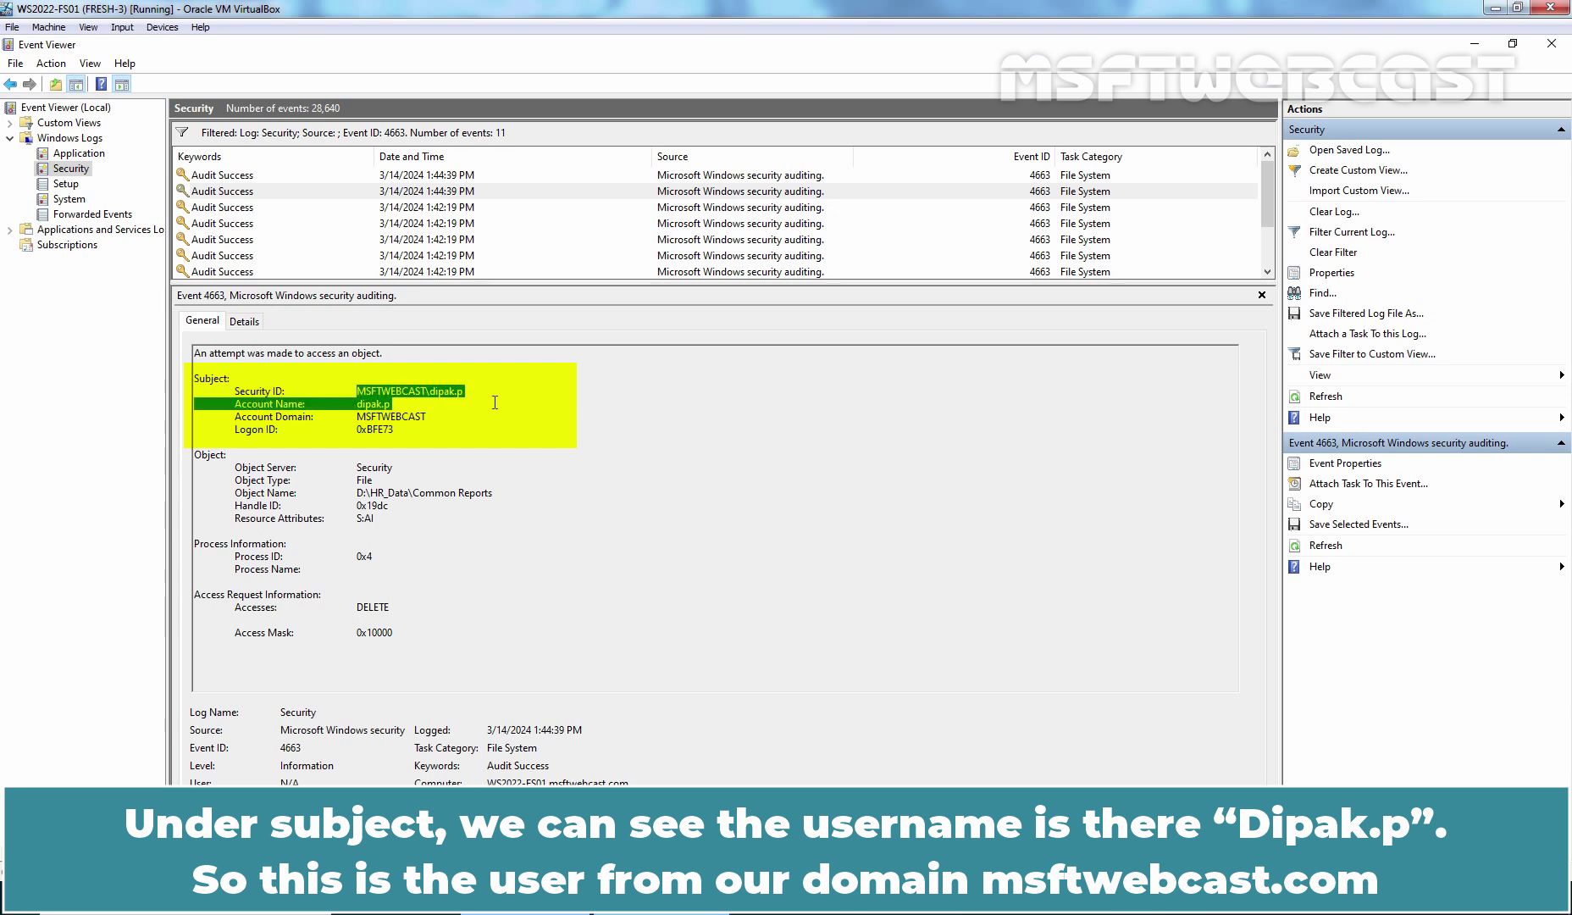
click(476, 411)
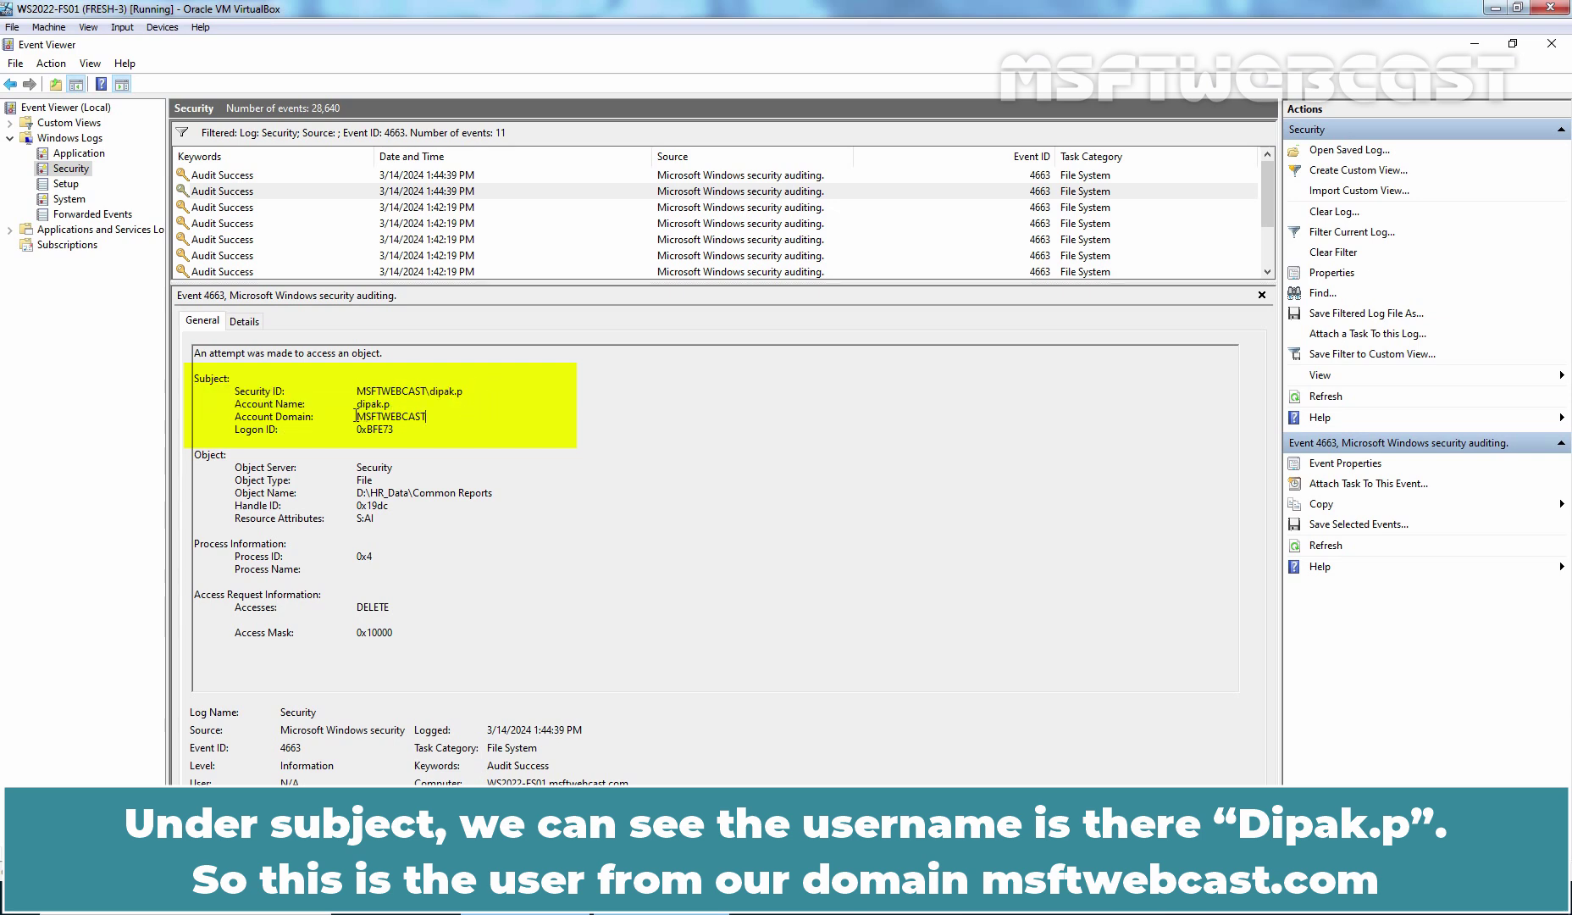
drag(357, 416, 434, 417)
drag(318, 607, 426, 607)
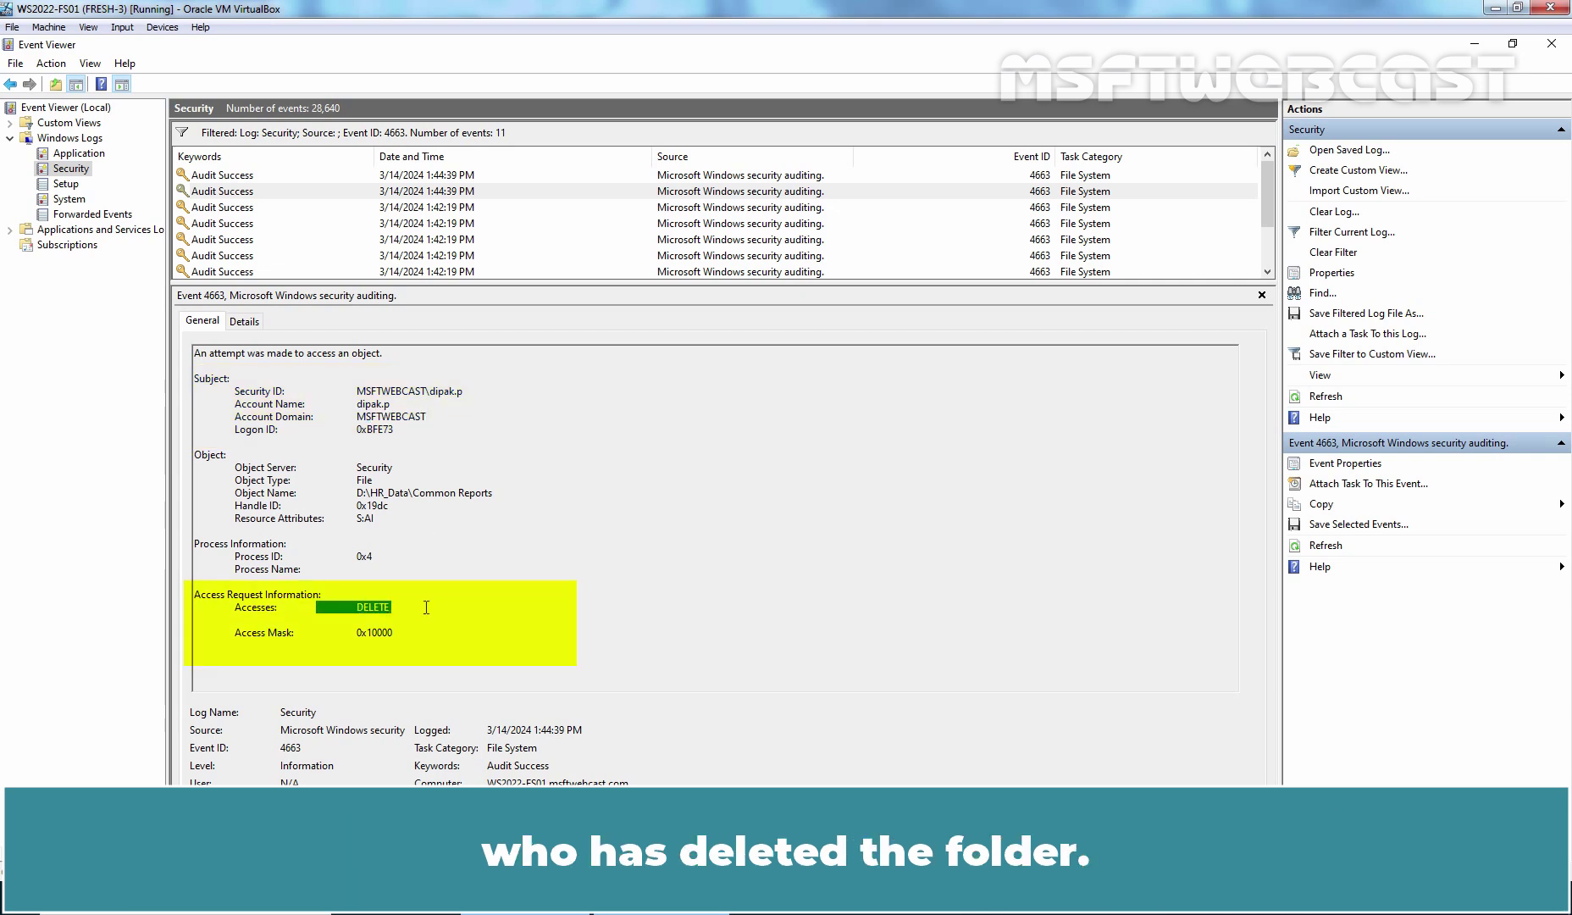
click(356, 492)
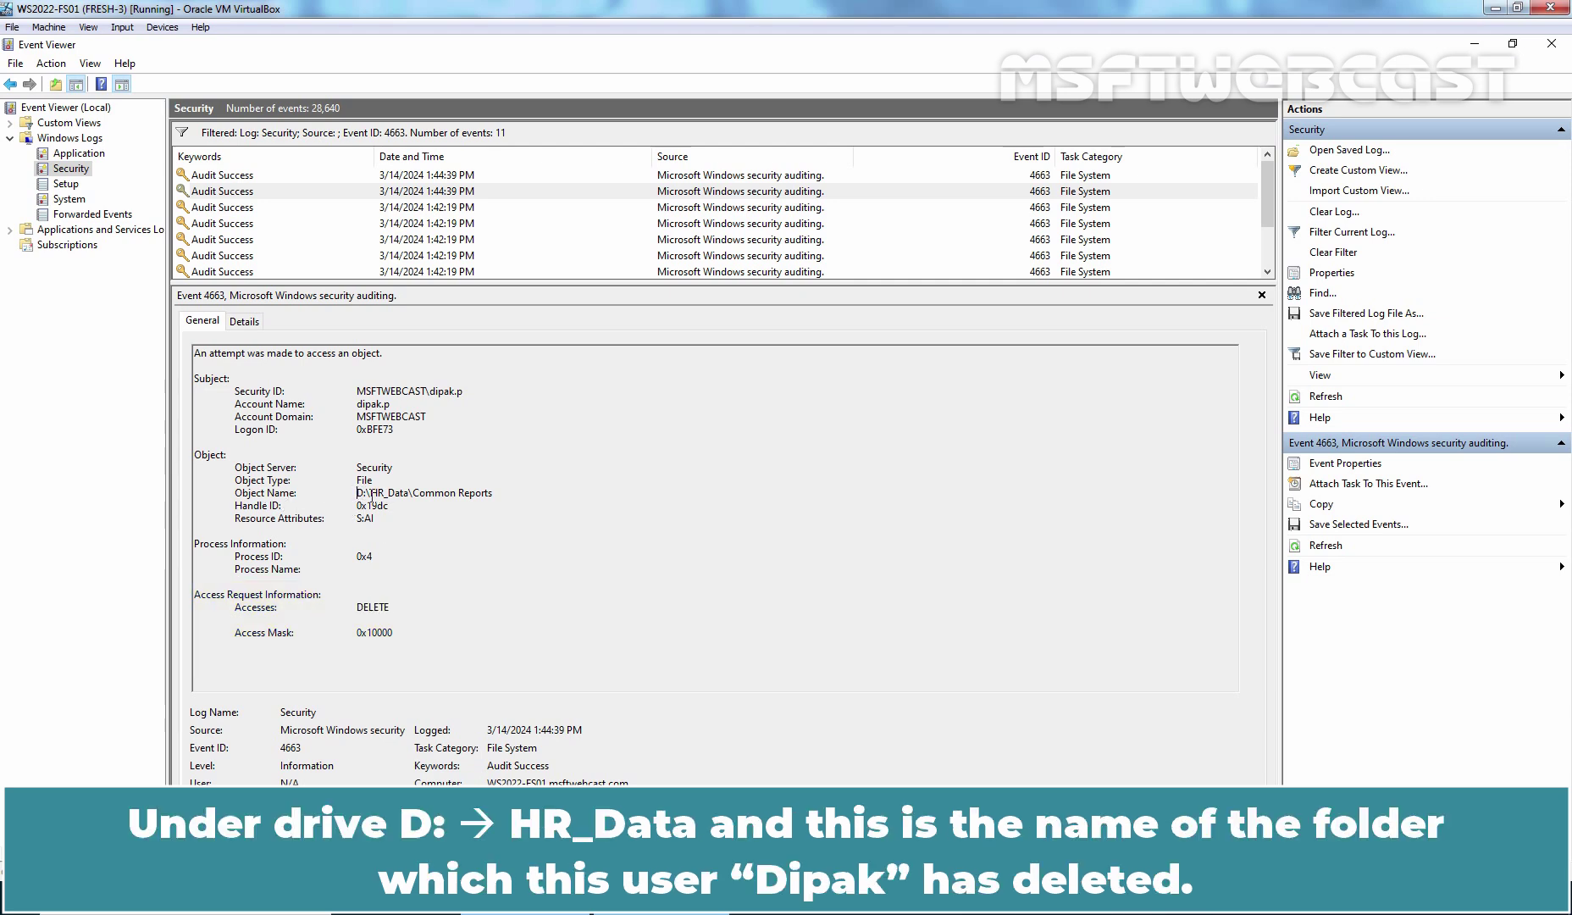
drag(370, 493, 506, 493)
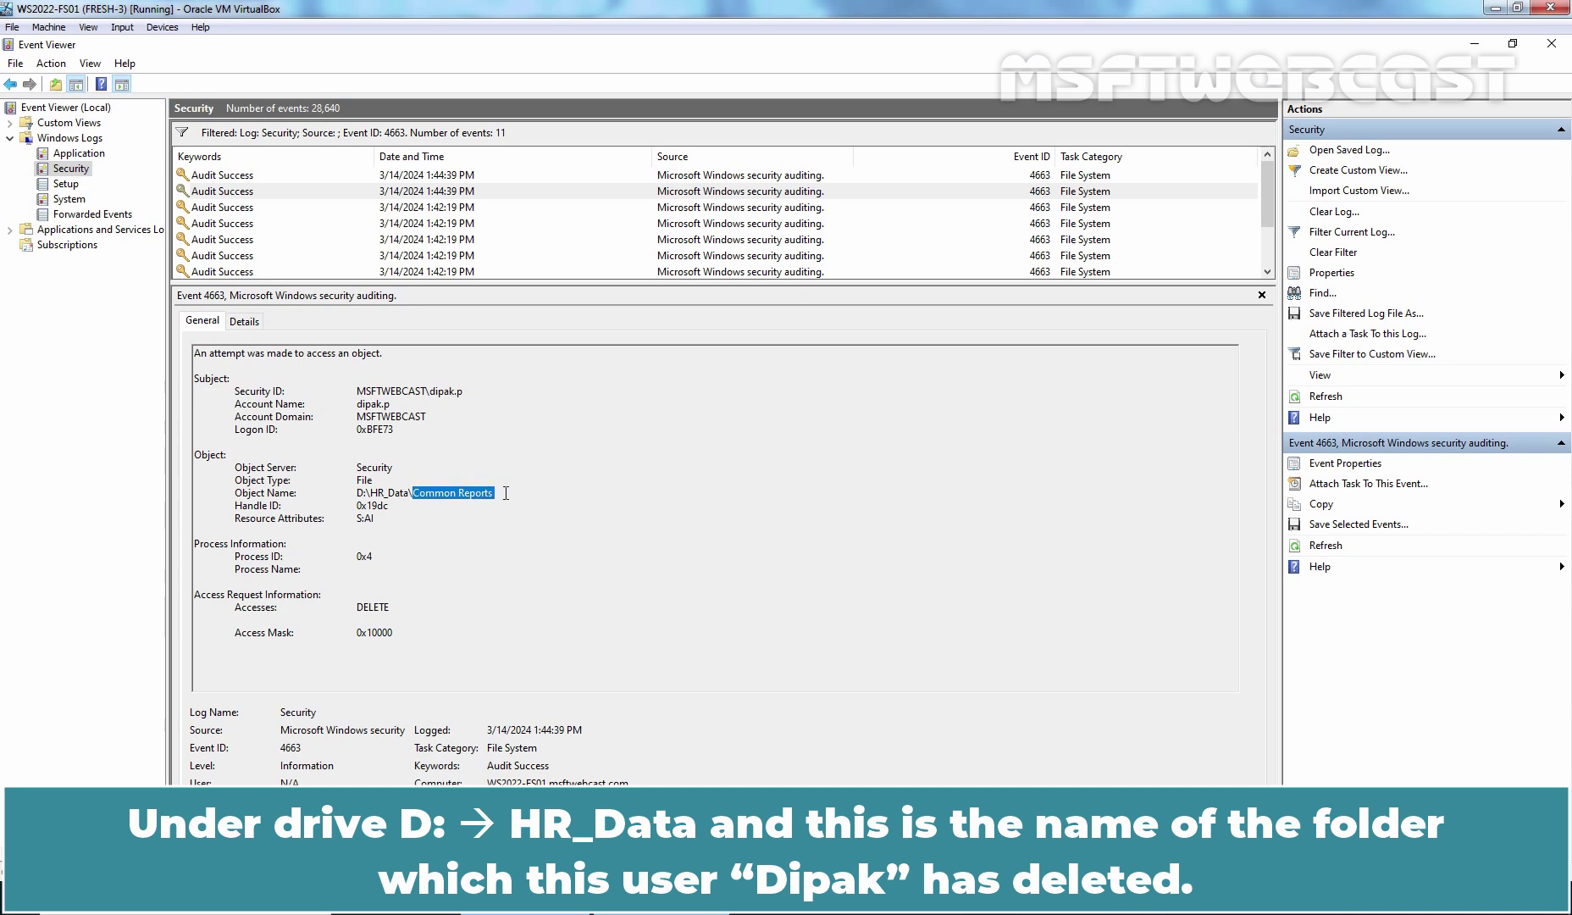